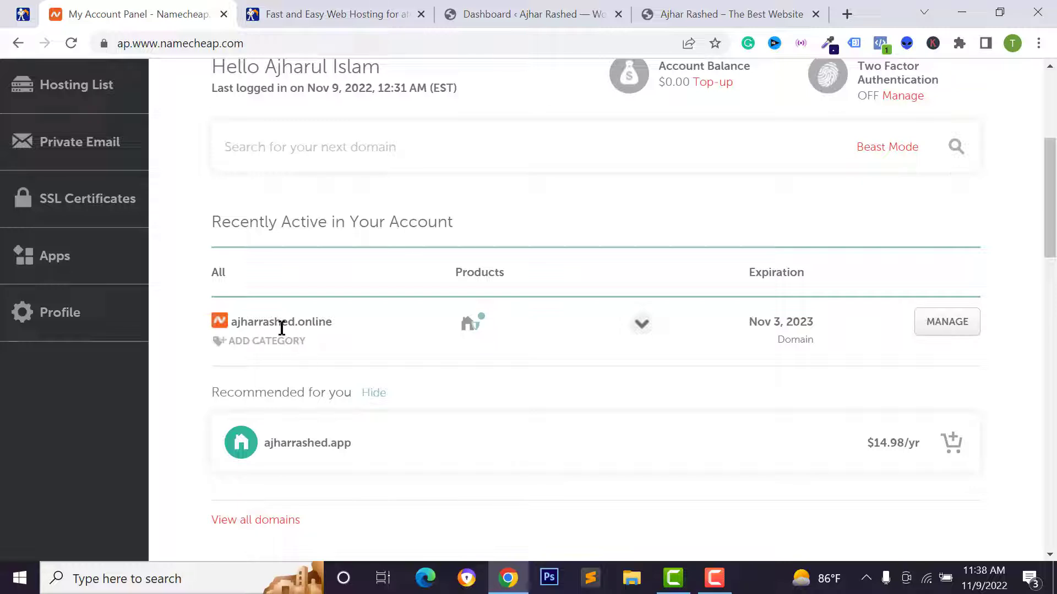
Open the live WordPress site and check its secure-connection certificate details
{"action": "left_click", "coordinate": [22, 15]}
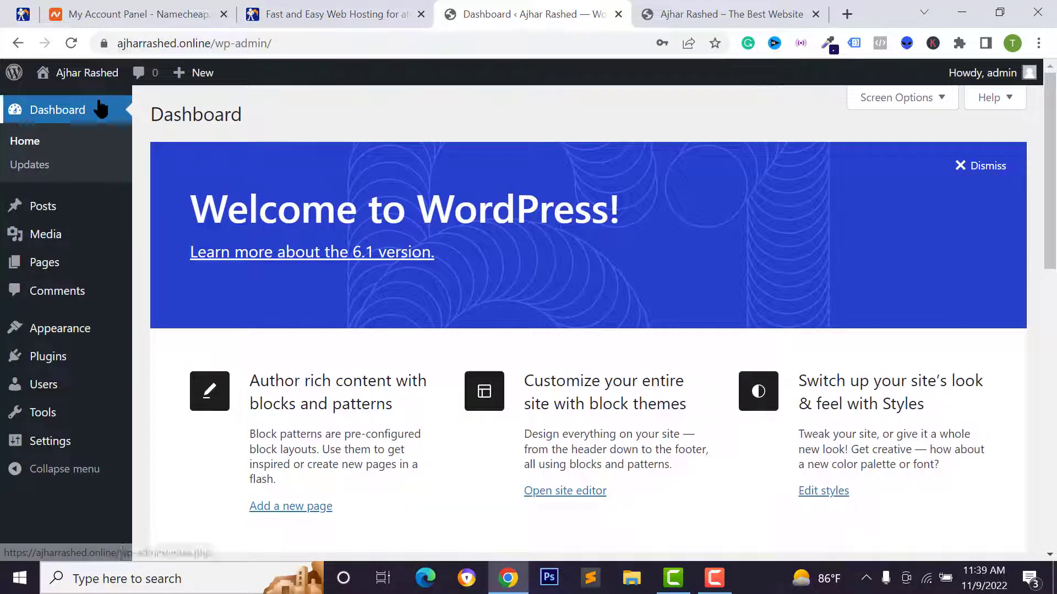
{"action": "left_click", "coordinate": [683, 10]}
{"action": "left_click", "coordinate": [104, 43]}
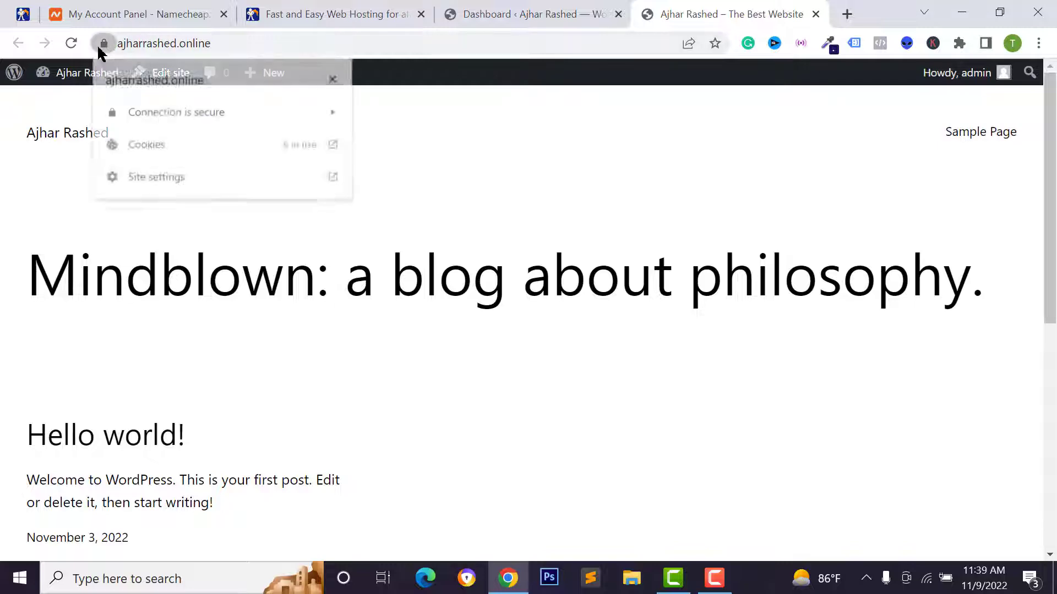
{"action": "left_click", "coordinate": [204, 114]}
{"action": "left_click", "coordinate": [94, 49]}
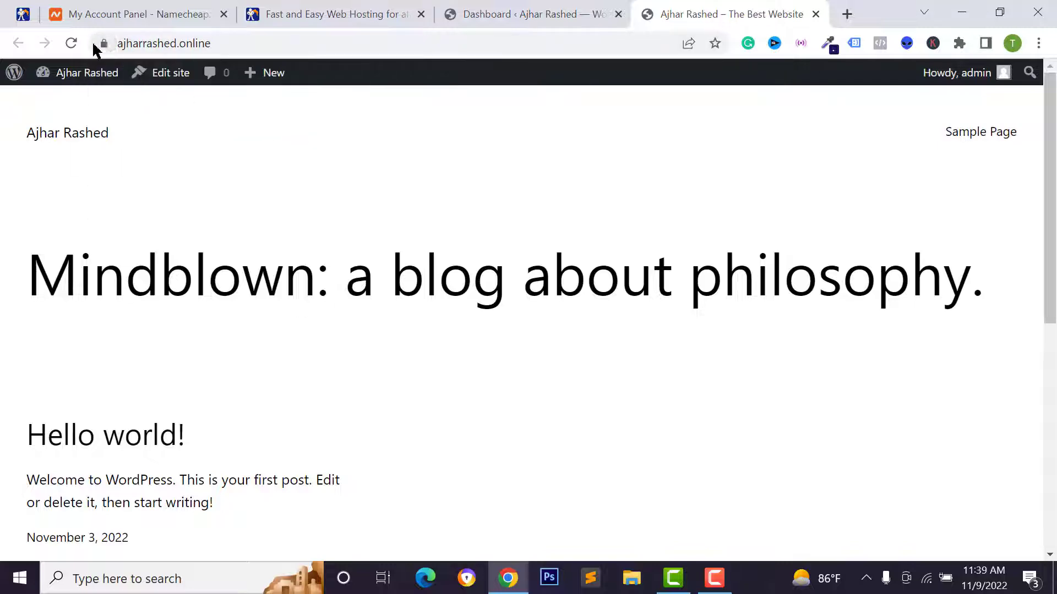
{"action": "left_click", "coordinate": [105, 44]}
{"action": "left_click", "coordinate": [161, 111]}
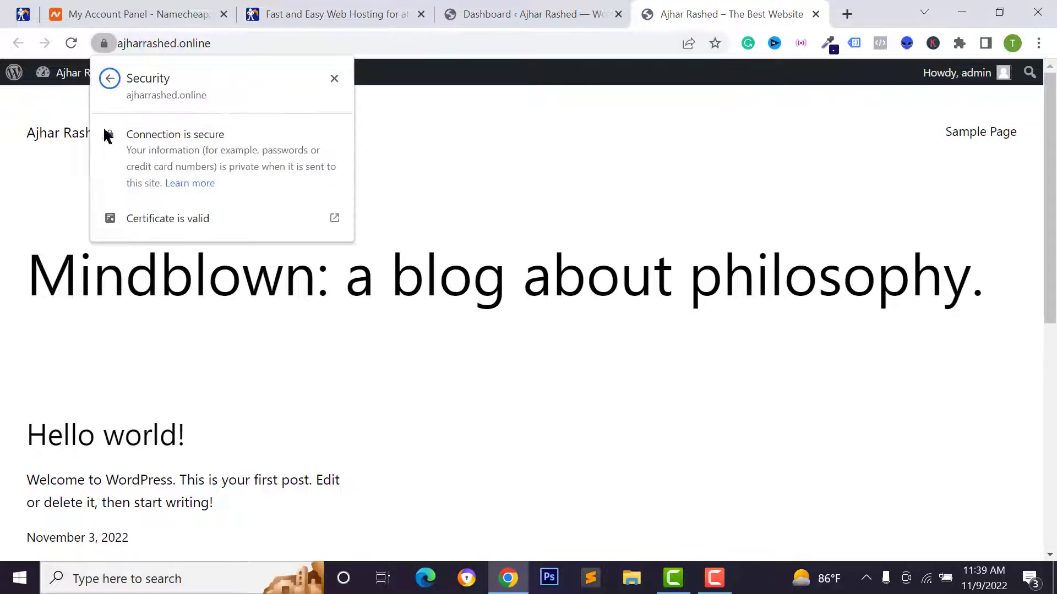
Go to the Namecheap home page to start a domain search
{"action": "left_click", "coordinate": [330, 11]}
{"action": "left_click", "coordinate": [203, 11]}
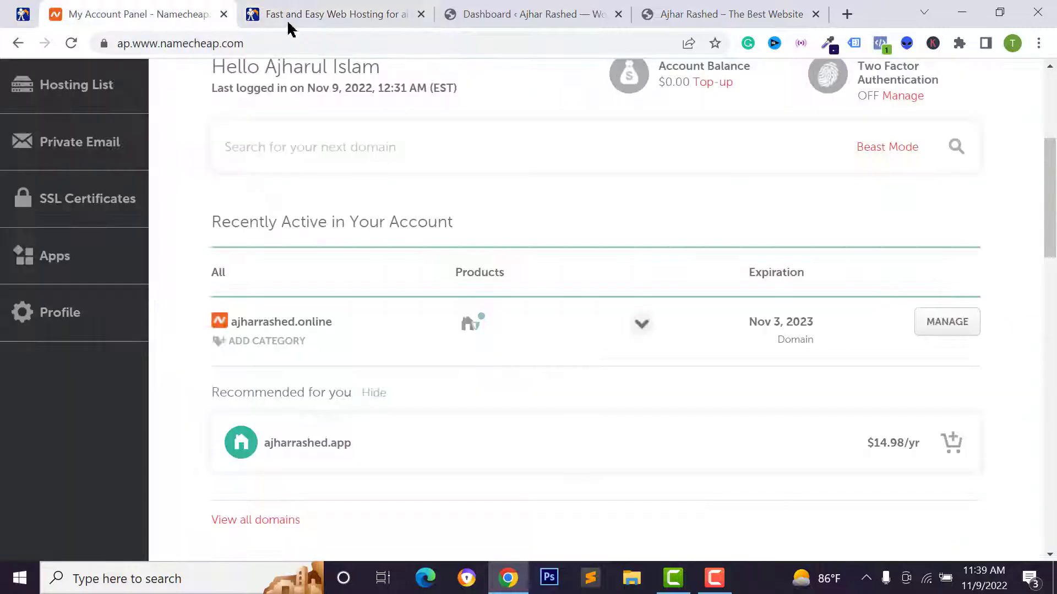
{"action": "left_click", "coordinate": [349, 10]}
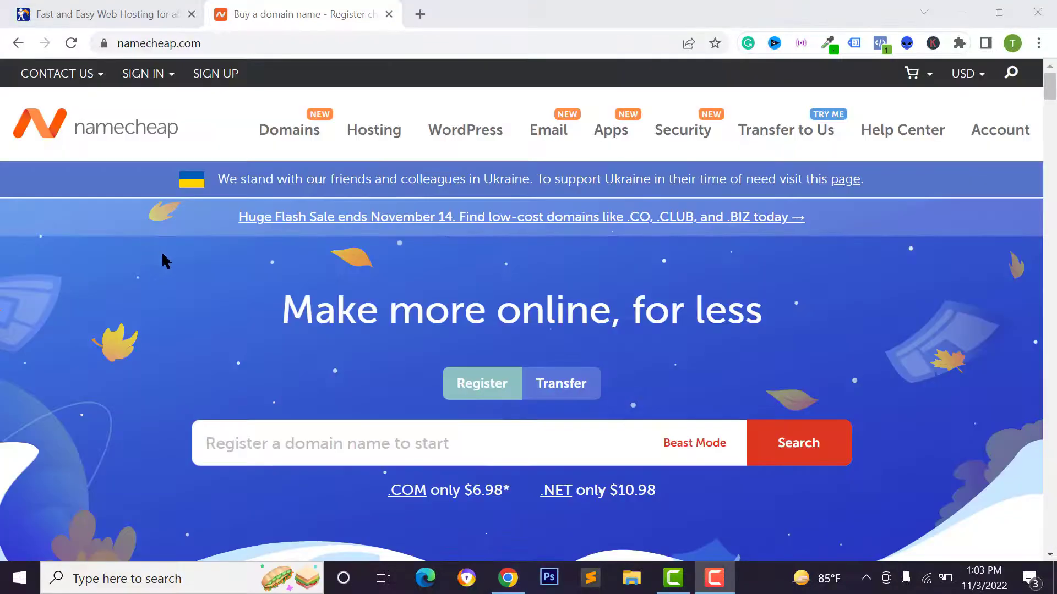
Search Namecheap for the domain ajharrashed.com
{"action": "mouse_move", "coordinate": [144, 73]}
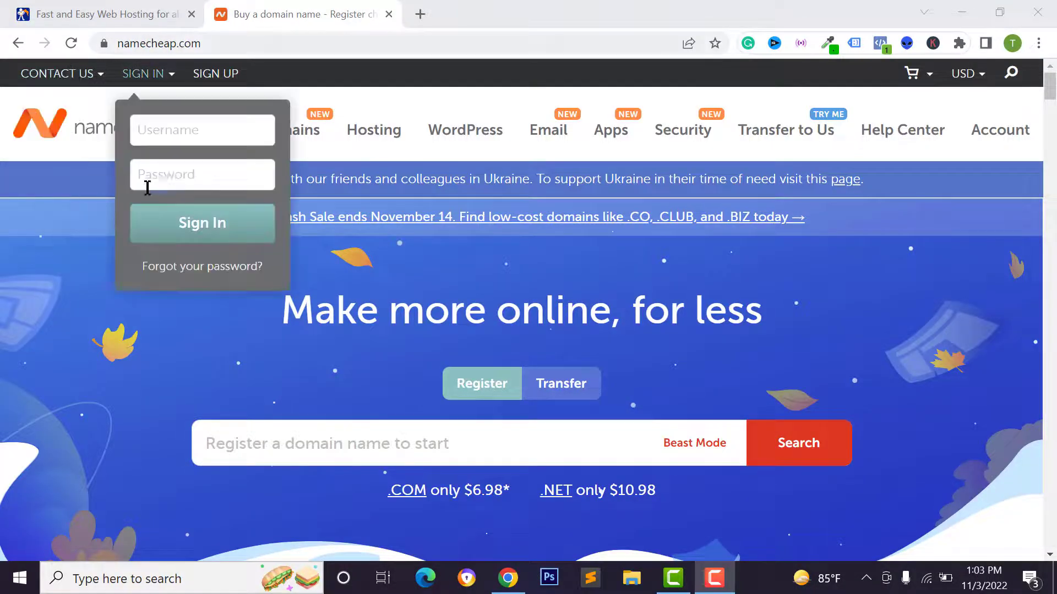
{"action": "scroll", "coordinate": [255, 352], "scroll_direction": "down", "scroll_amount": 2}
{"action": "left_click", "coordinate": [253, 338]}
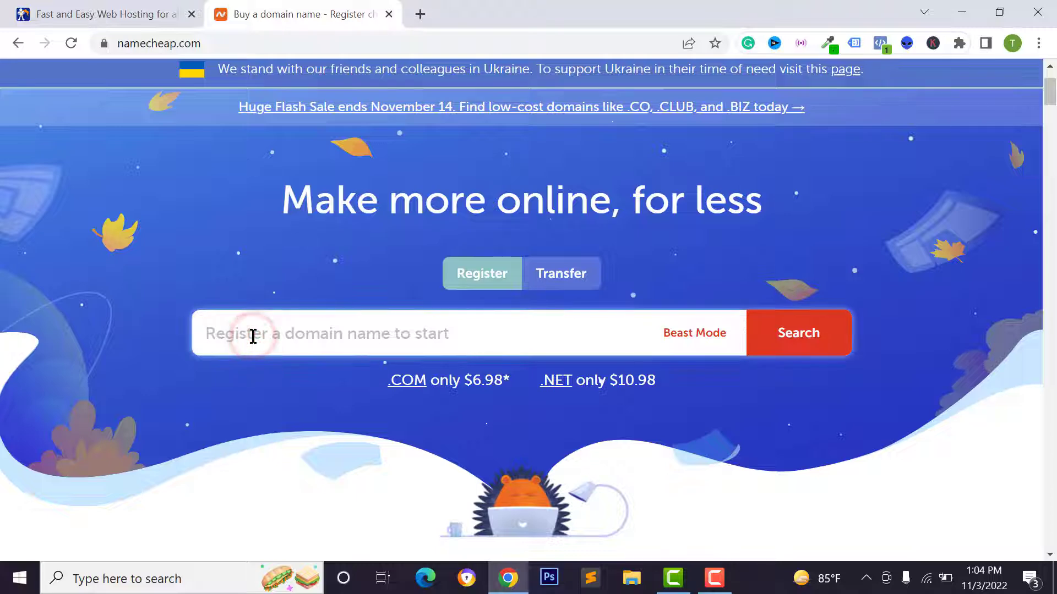
{"action": "type", "text": "ajharrashed.com"}
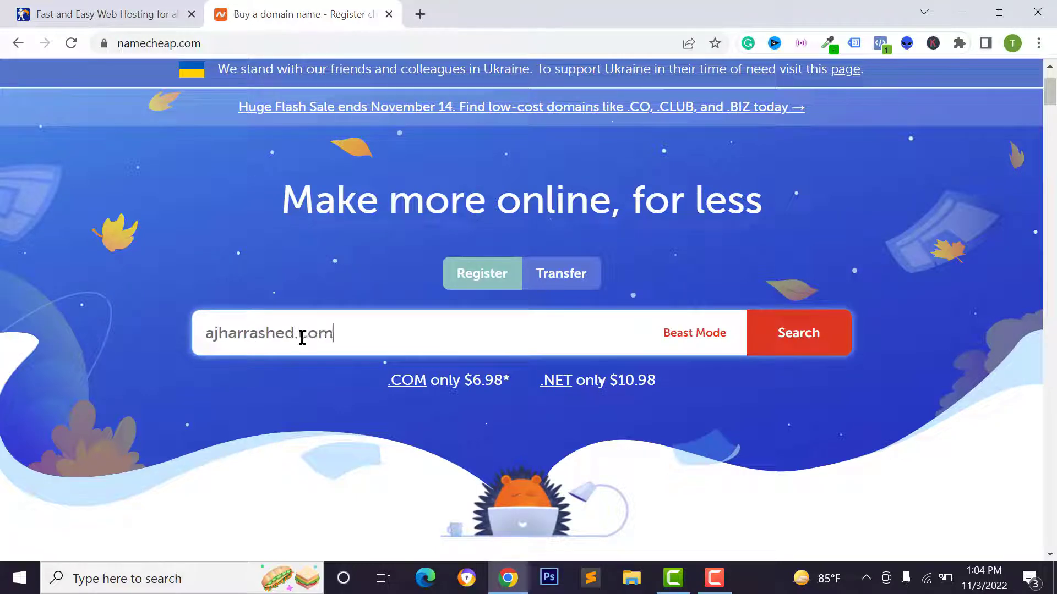
{"action": "left_click", "coordinate": [803, 338]}
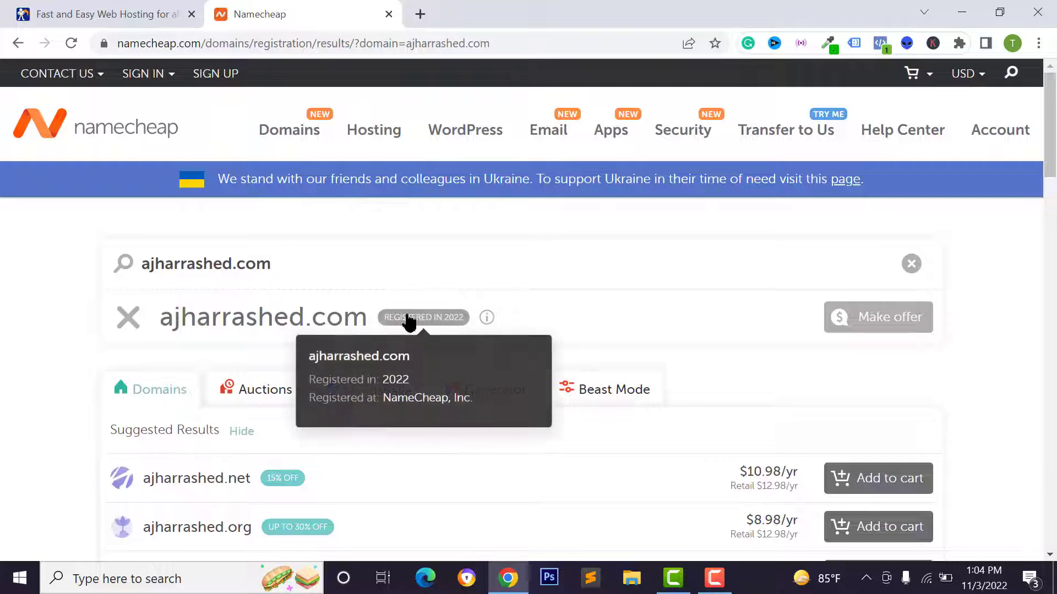
Review the results: ajharrashed.com is taken; .net $10.98/yr and .org $8.98/yr suggested
{"action": "left_click", "coordinate": [185, 262]}
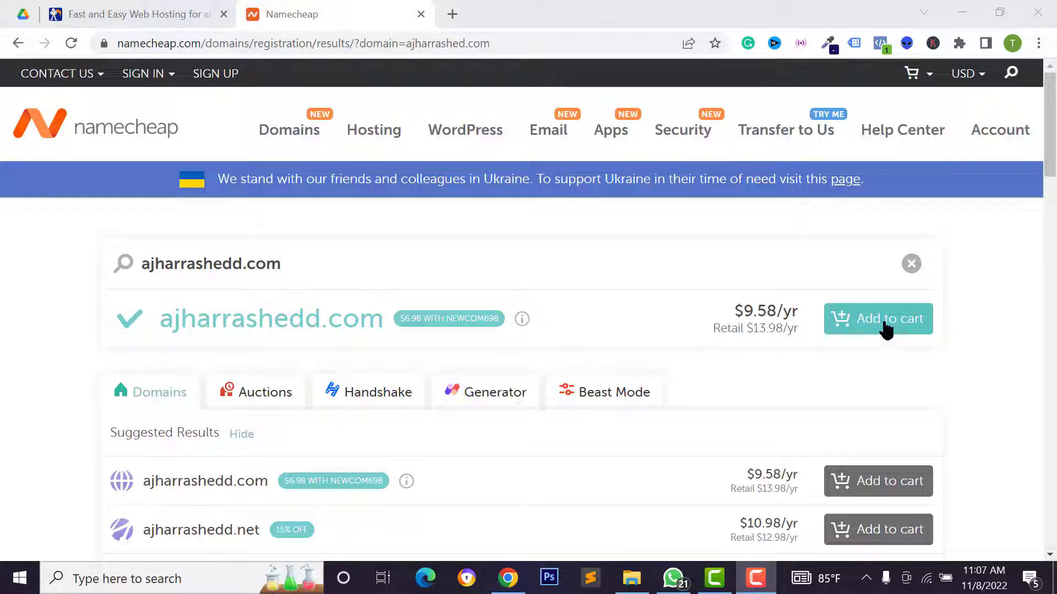
{"action": "scroll", "coordinate": [870, 347], "scroll_direction": "down", "scroll_amount": 5}
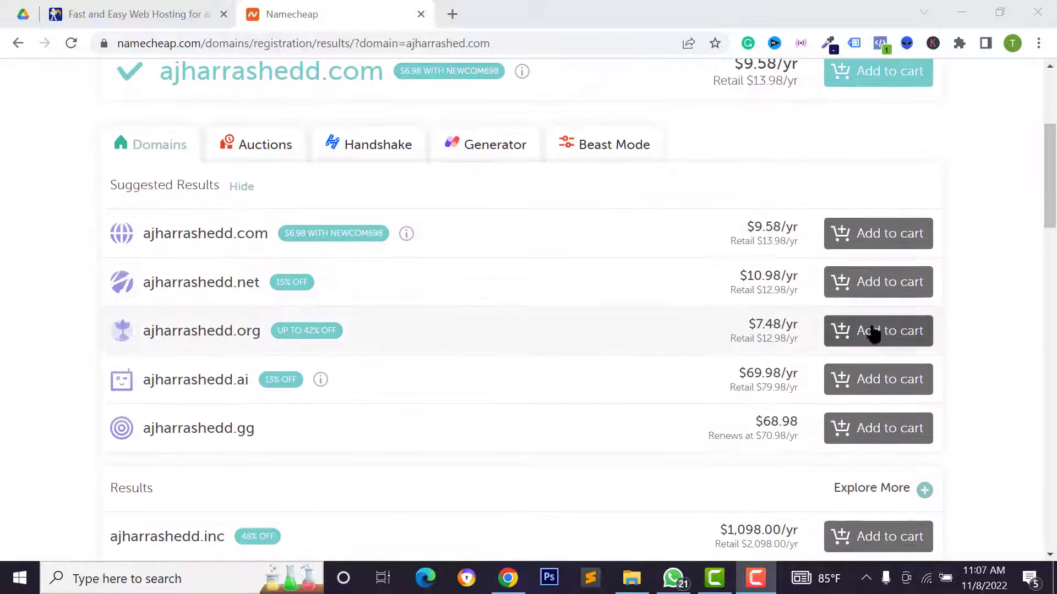
{"action": "scroll", "coordinate": [187, 176], "scroll_direction": "down", "scroll_amount": 2}
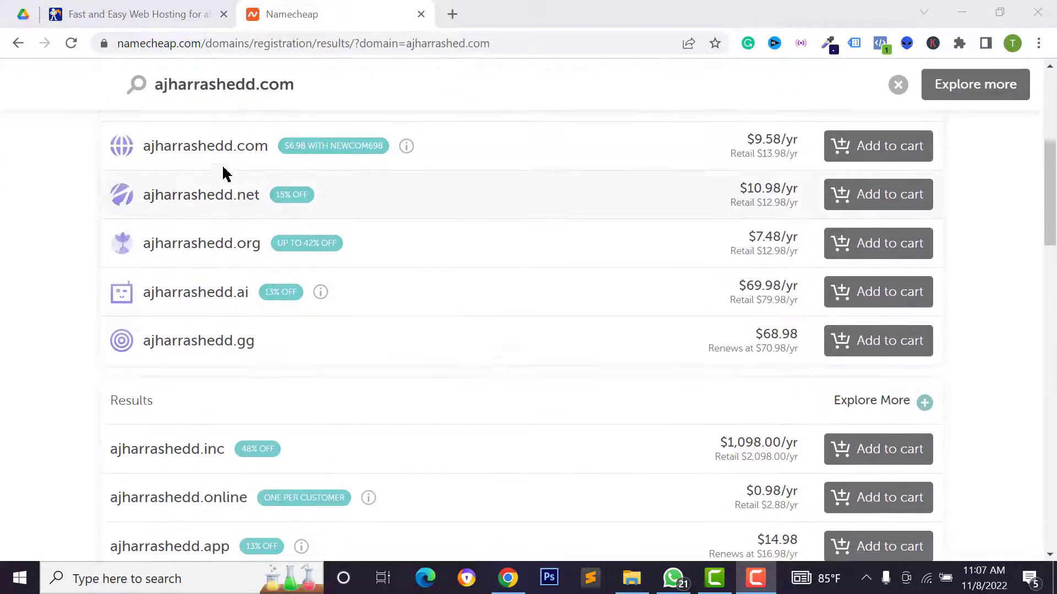
{"action": "scroll", "coordinate": [179, 190], "scroll_direction": "up", "scroll_amount": 1}
{"action": "scroll", "coordinate": [253, 236], "scroll_direction": "down", "scroll_amount": 3}
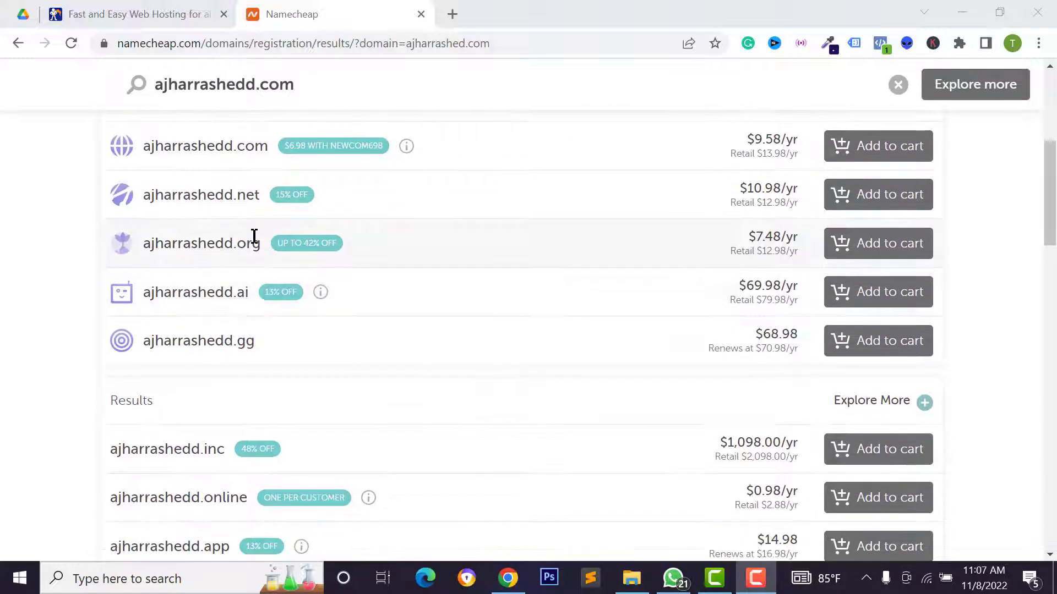
{"action": "scroll", "coordinate": [252, 330], "scroll_direction": "down", "scroll_amount": 4}
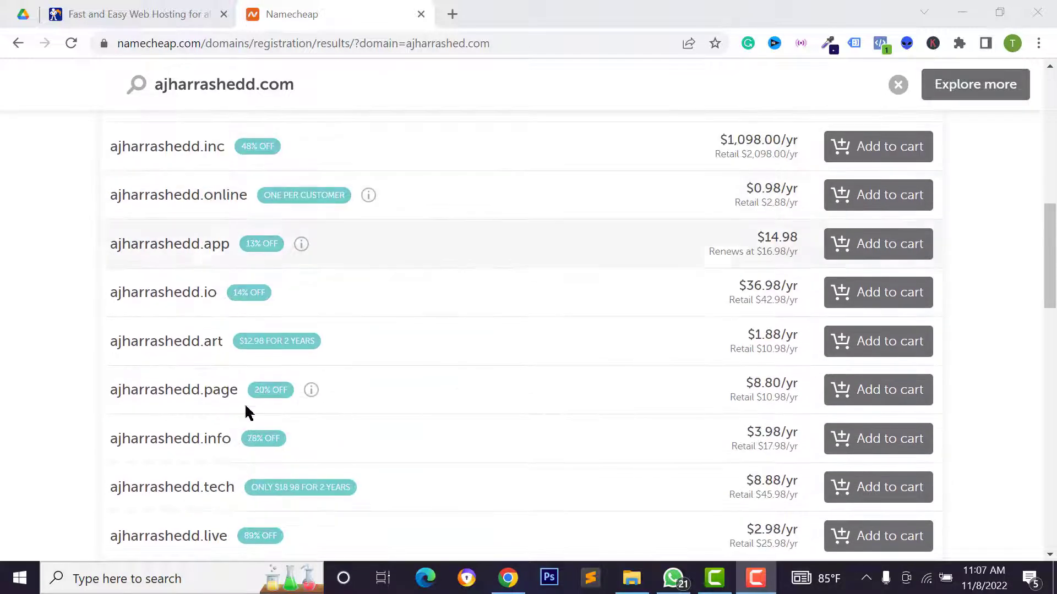
{"action": "scroll", "coordinate": [248, 413], "scroll_direction": "down", "scroll_amount": 5}
{"action": "scroll", "coordinate": [344, 354], "scroll_direction": "up", "scroll_amount": 2}
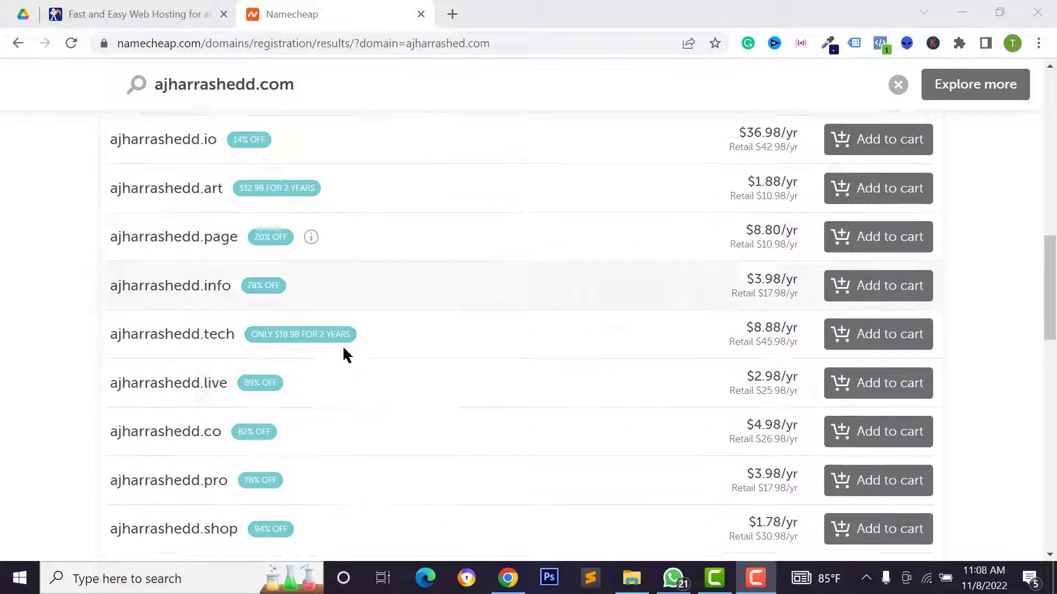
{"action": "scroll", "coordinate": [309, 358], "scroll_direction": "down", "scroll_amount": 3}
{"action": "scroll", "coordinate": [896, 405], "scroll_direction": "down", "scroll_amount": 2}
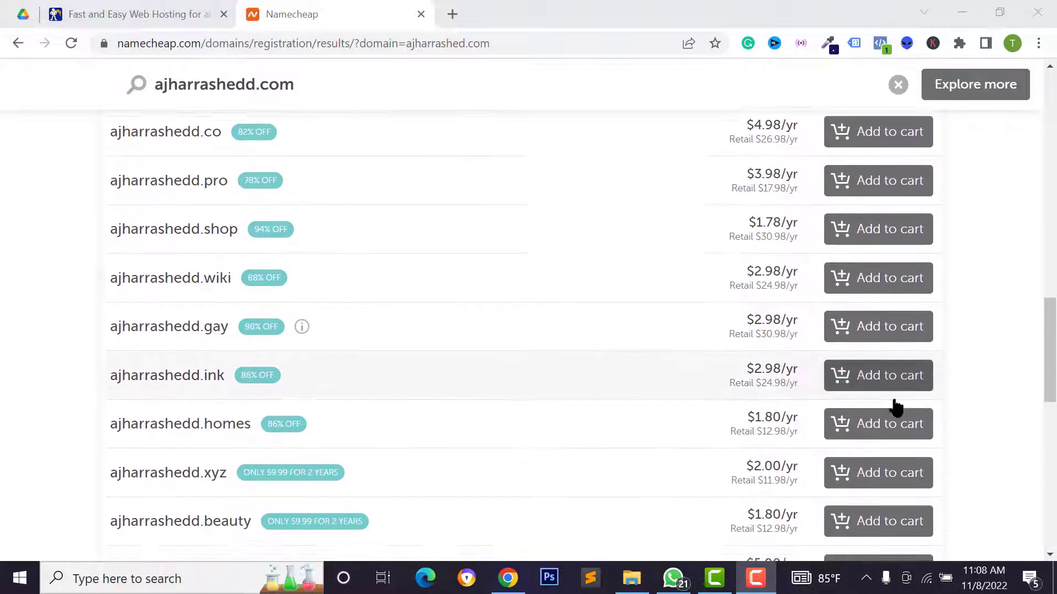
{"action": "scroll", "coordinate": [618, 474], "scroll_direction": "up", "scroll_amount": 8}
{"action": "scroll", "coordinate": [812, 287], "scroll_direction": "up", "scroll_amount": 2}
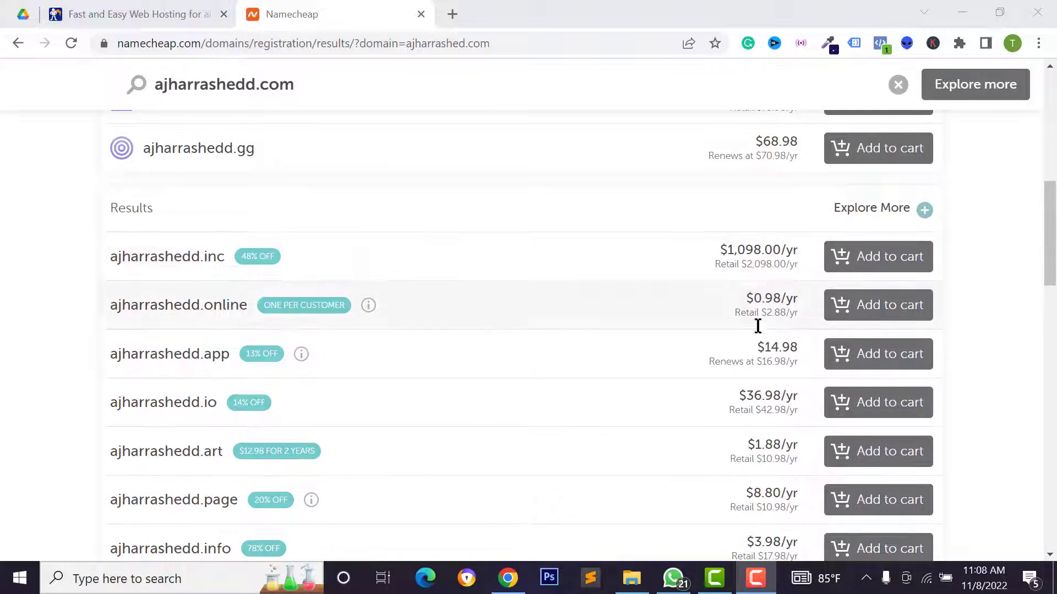
{"action": "scroll", "coordinate": [757, 326], "scroll_direction": "down", "scroll_amount": 3}
{"action": "scroll", "coordinate": [777, 418], "scroll_direction": "up", "scroll_amount": 4}
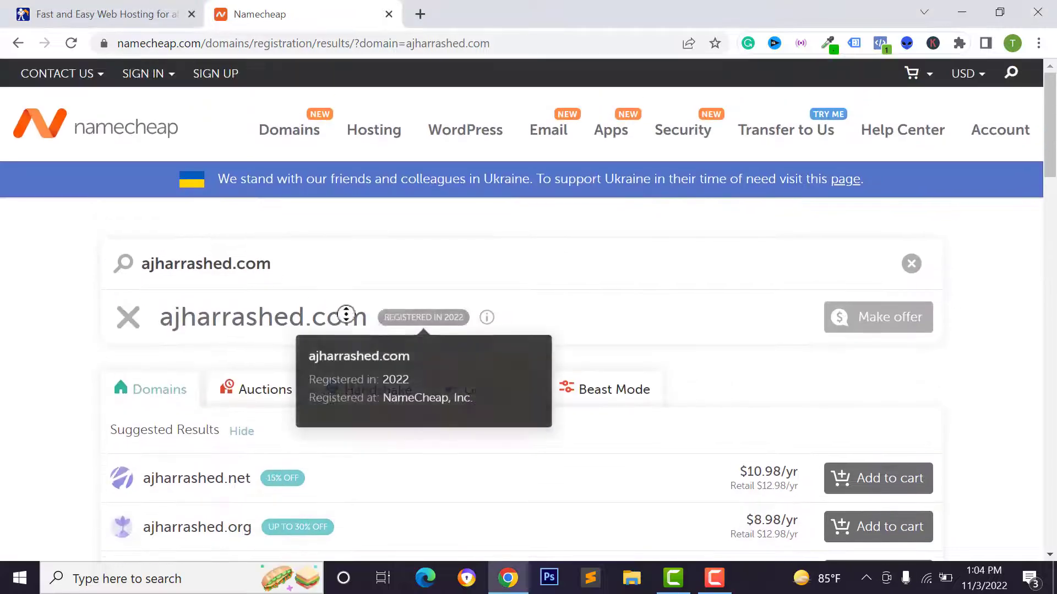
Search for ajharrashed.online and add it to the cart at $0.98/yr
{"action": "left_click", "coordinate": [281, 265]}
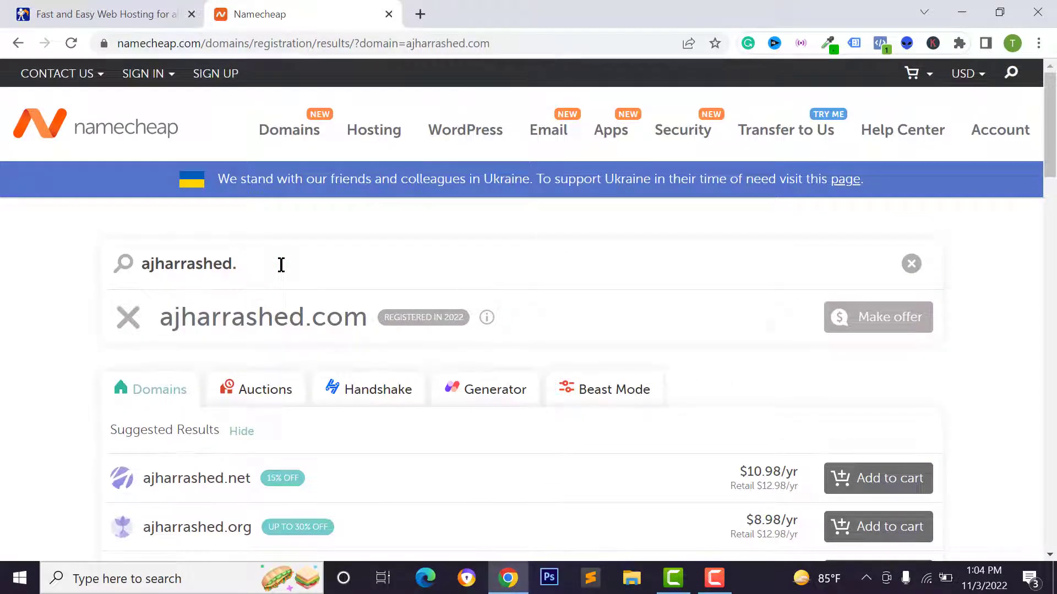
{"action": "type", "text": "onl"}
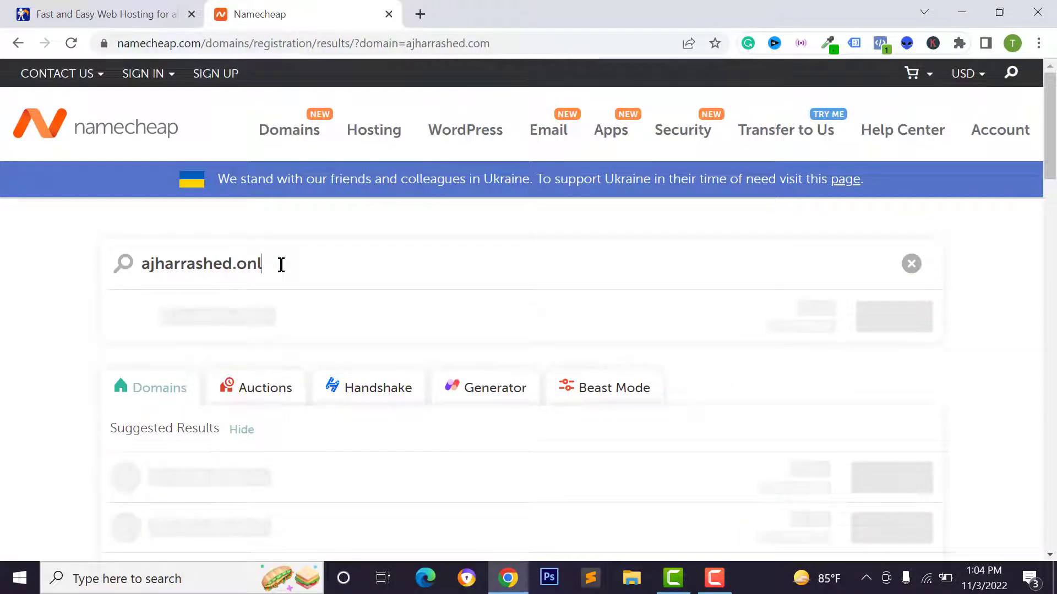
{"action": "type", "text": "ine"}
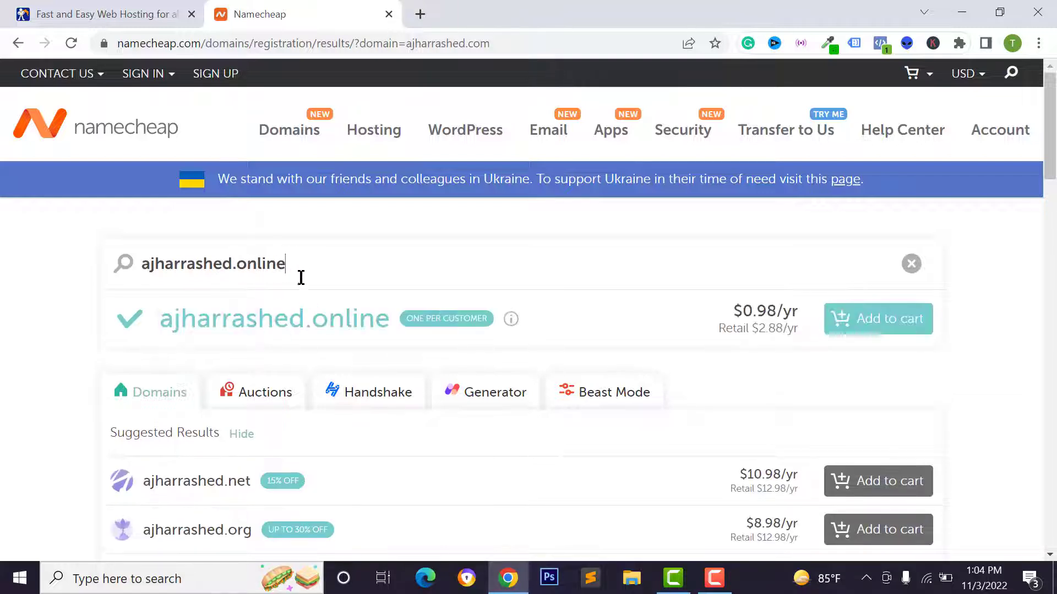
{"action": "double_click", "coordinate": [278, 317]}
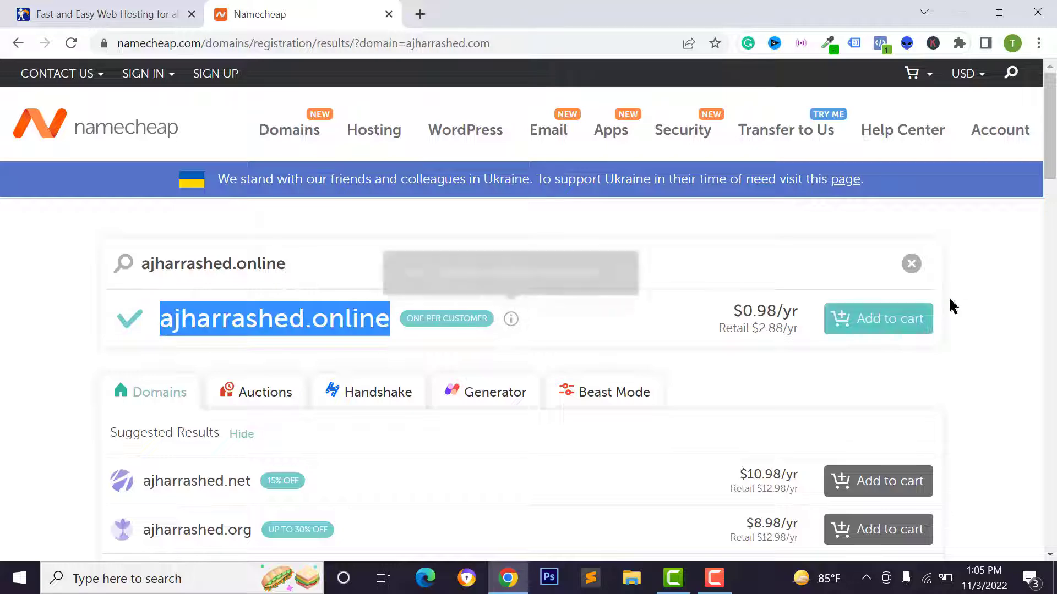
{"action": "left_click", "coordinate": [899, 327]}
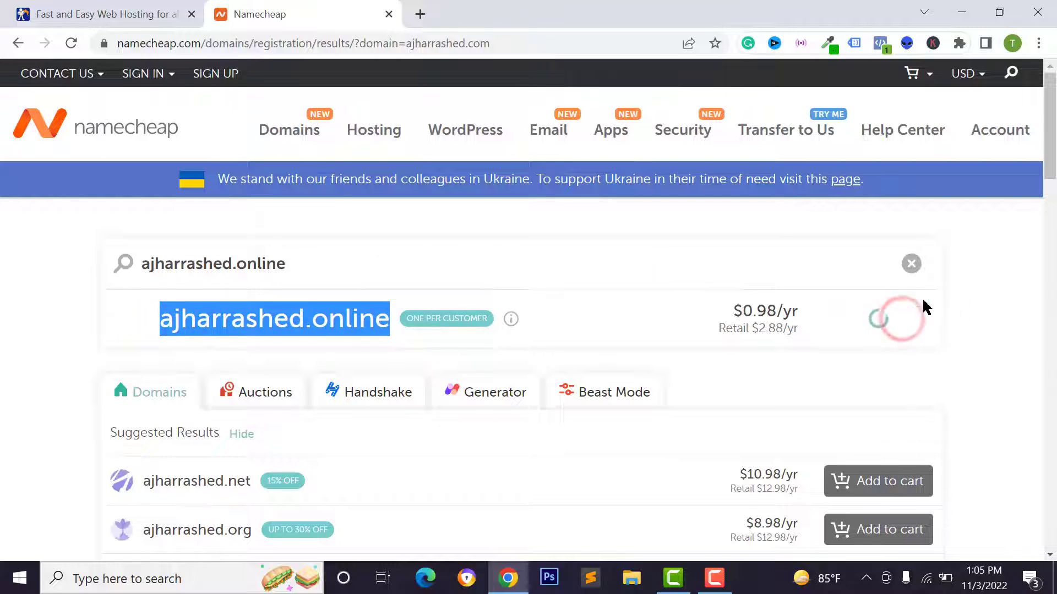
Proceed to checkout with the $3.06 cart
{"action": "scroll", "coordinate": [347, 240], "scroll_direction": "down", "scroll_amount": 4}
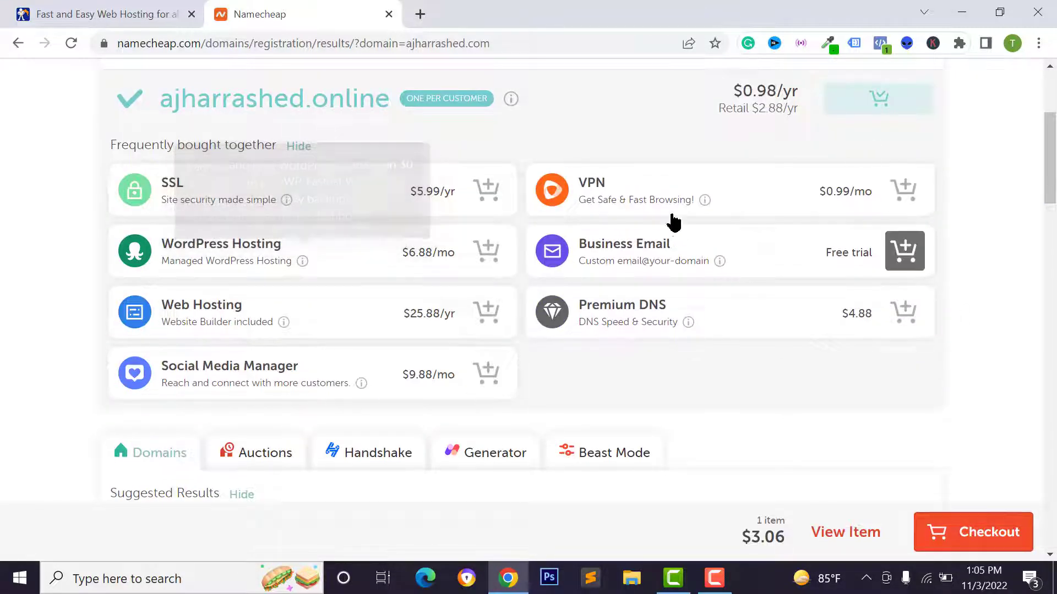
{"action": "scroll", "coordinate": [135, 242], "scroll_direction": "up", "scroll_amount": 1}
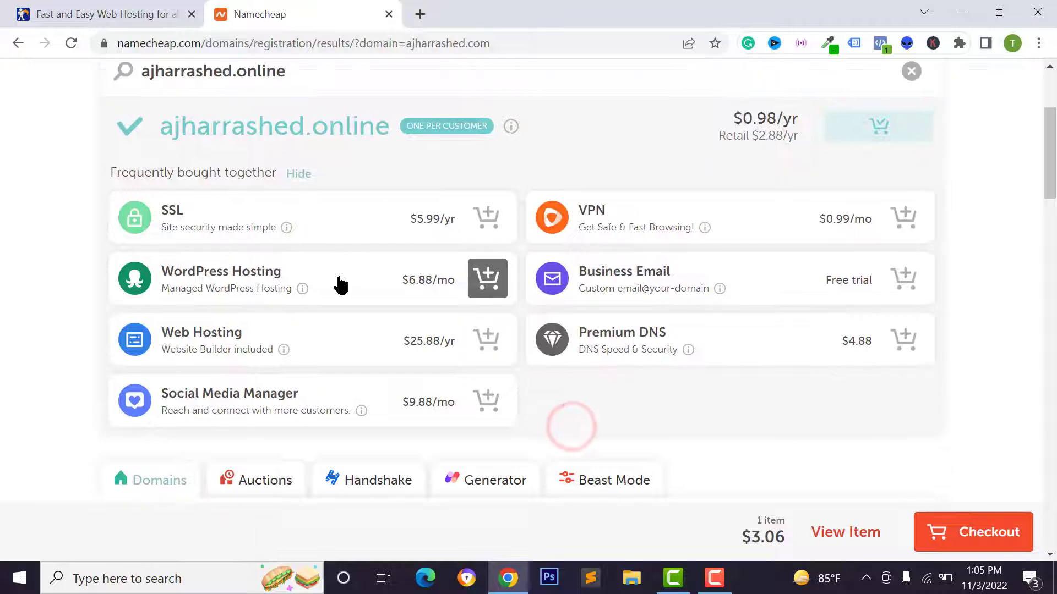
{"action": "scroll", "coordinate": [524, 308], "scroll_direction": "down", "scroll_amount": 10}
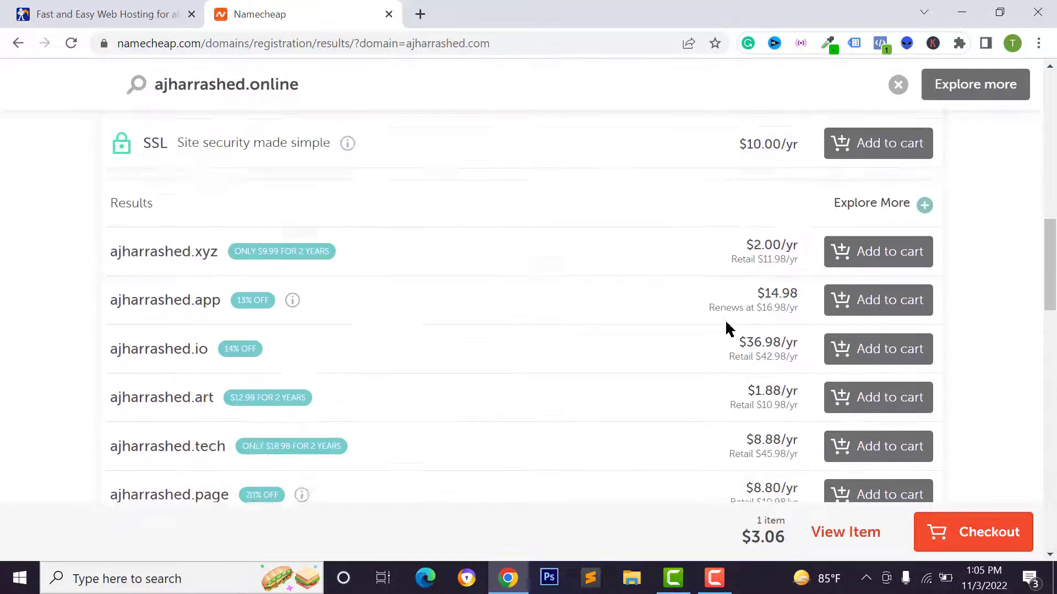
{"action": "scroll", "coordinate": [727, 328], "scroll_direction": "up", "scroll_amount": 10}
{"action": "left_click", "coordinate": [969, 532]}
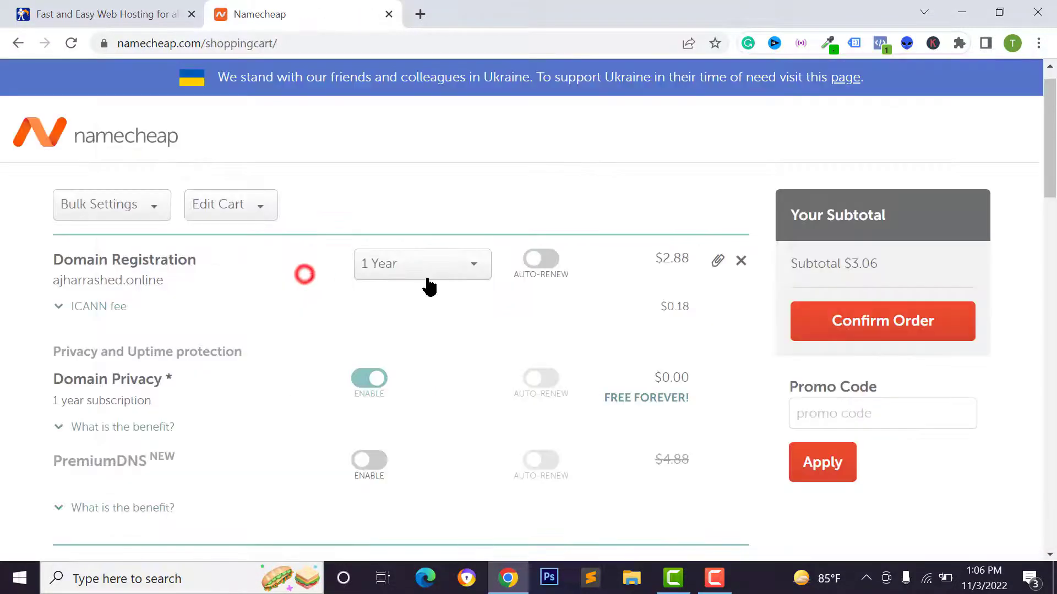
Keep the domain registration at 1 Year and confirm the order
{"action": "left_click", "coordinate": [428, 280]}
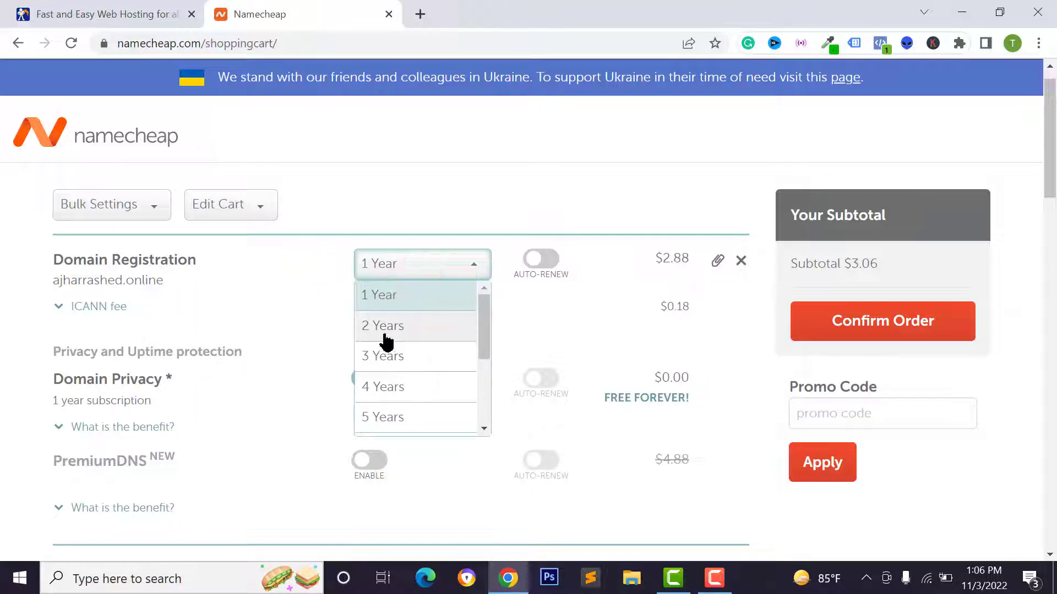
{"action": "left_click", "coordinate": [390, 363]}
{"action": "left_click", "coordinate": [397, 270]}
{"action": "left_click", "coordinate": [393, 288]}
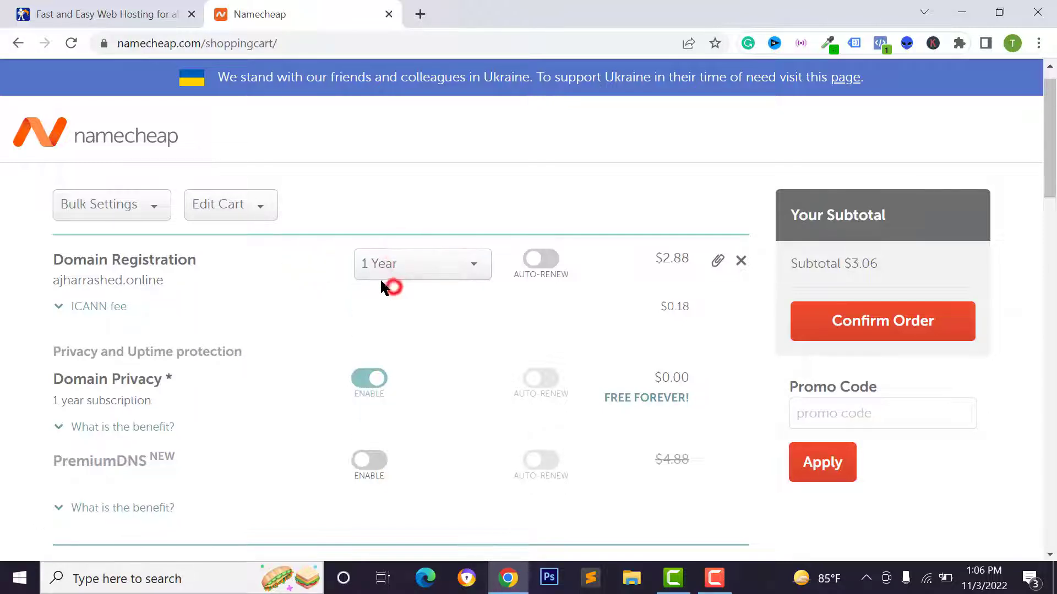
{"action": "scroll", "coordinate": [512, 270], "scroll_direction": "down", "scroll_amount": 20}
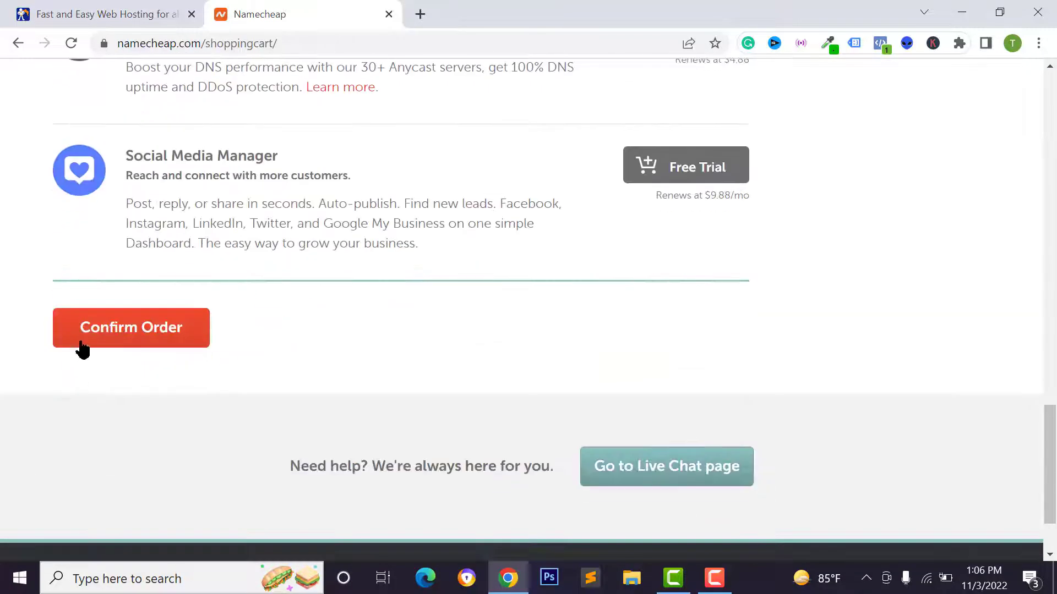
{"action": "left_click", "coordinate": [80, 341]}
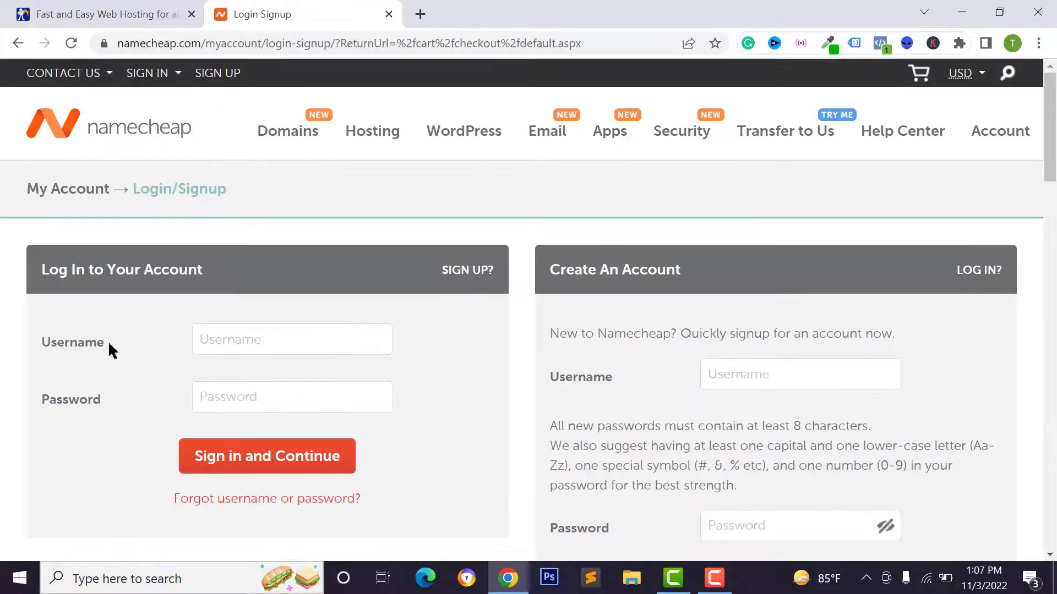
Fill in the Create An Account form with the new username and details
{"action": "scroll", "coordinate": [642, 194], "scroll_direction": "down", "scroll_amount": 2}
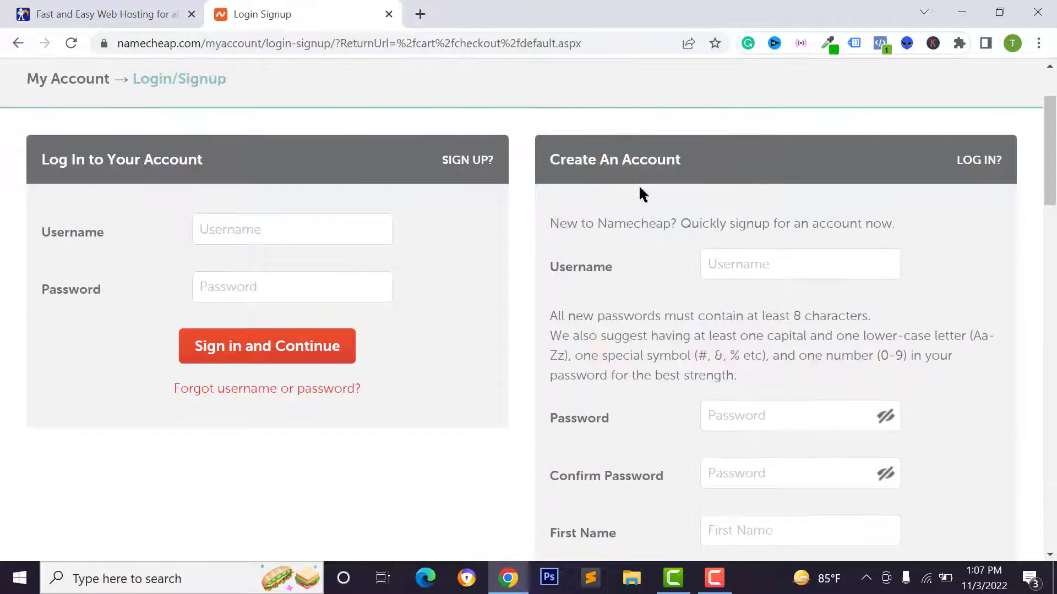
{"action": "scroll", "coordinate": [589, 177], "scroll_direction": "up", "scroll_amount": 2}
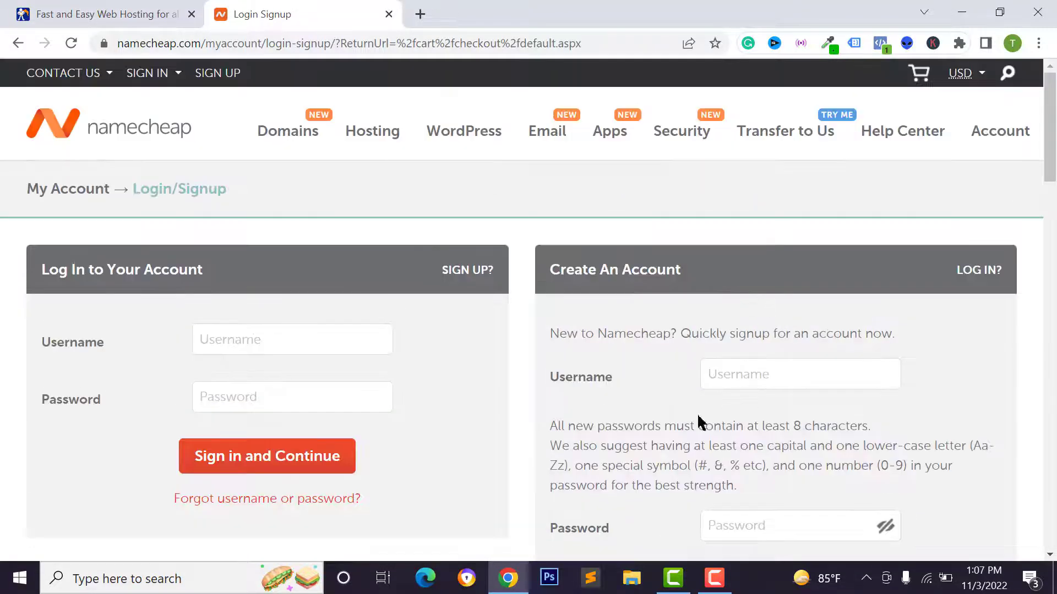
{"action": "left_click", "coordinate": [757, 379]}
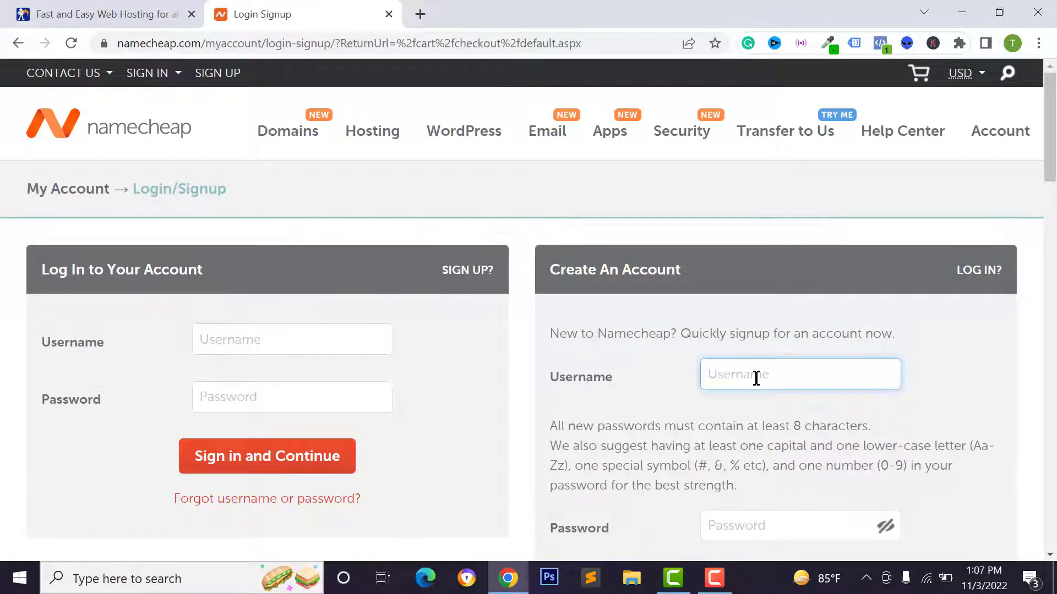
{"action": "type", "text": "a"}
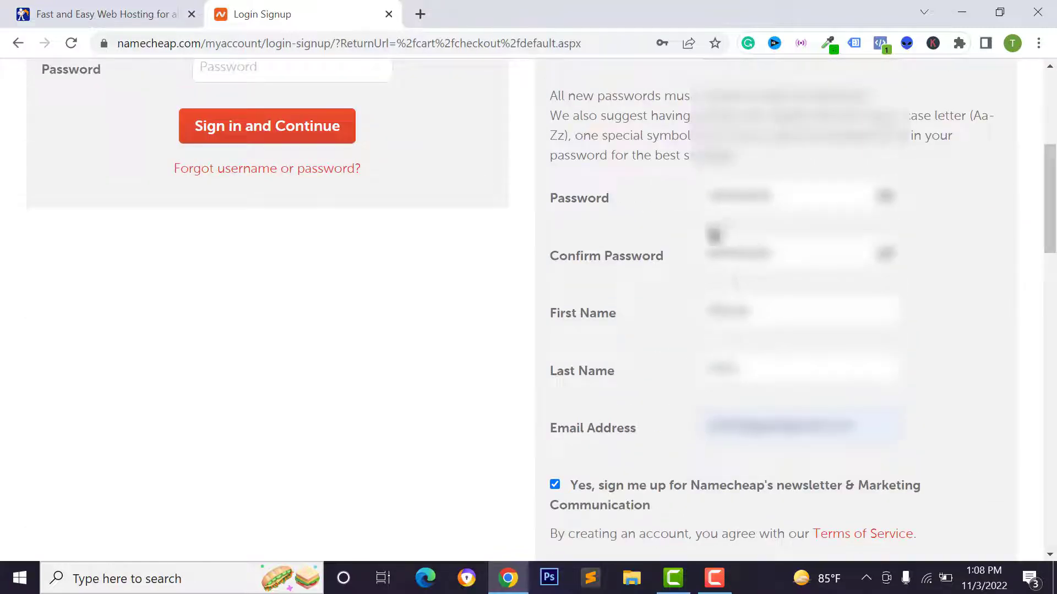
{"action": "scroll", "coordinate": [734, 425], "scroll_direction": "down", "scroll_amount": 3}
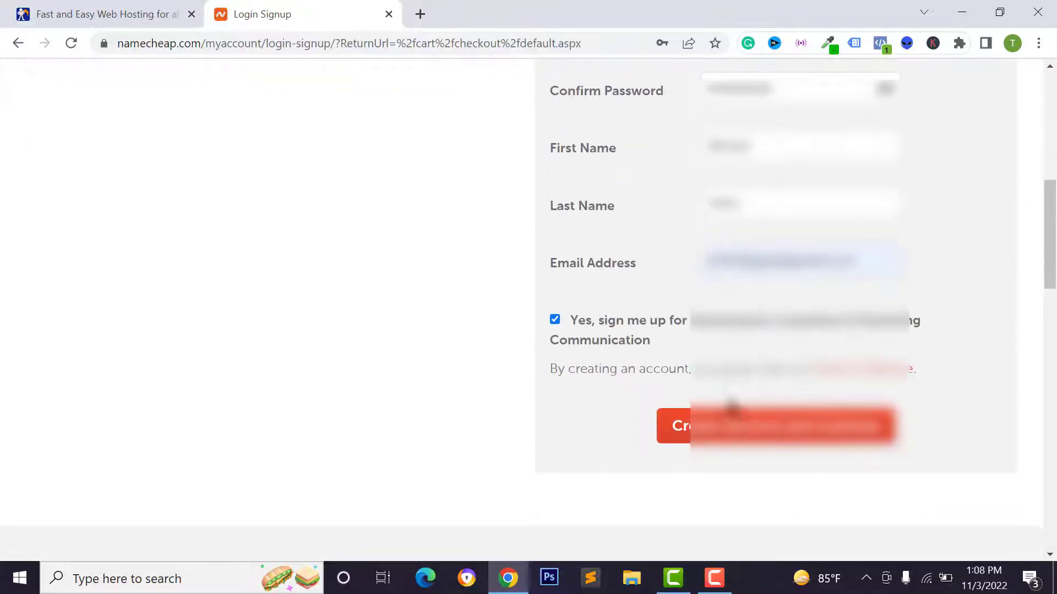
{"action": "left_click", "coordinate": [773, 433]}
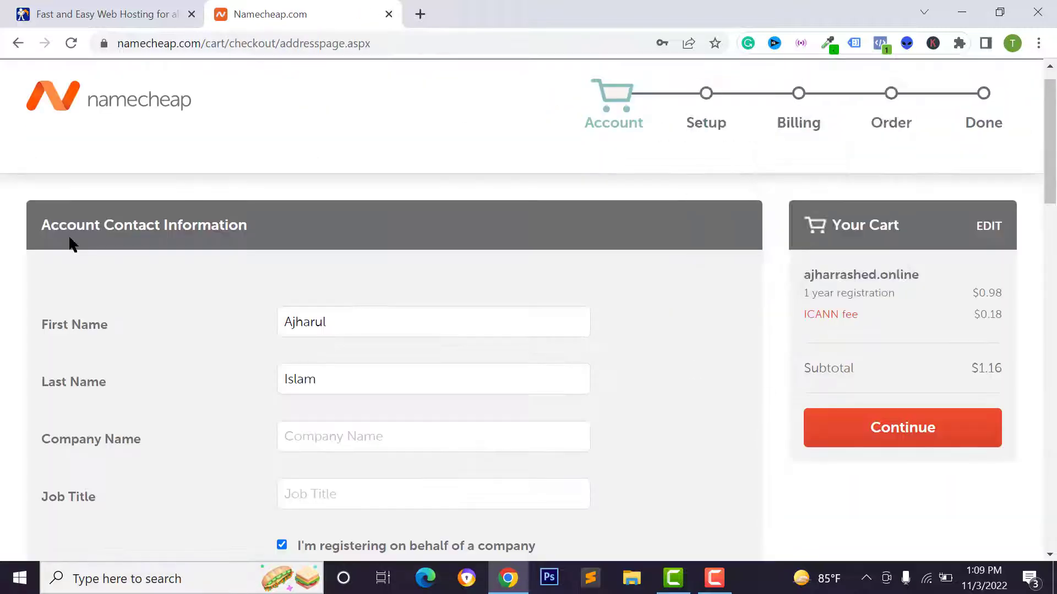
Submit the account contact information and continue past the Whois details
{"action": "scroll", "coordinate": [297, 264], "scroll_direction": "down", "scroll_amount": 12}
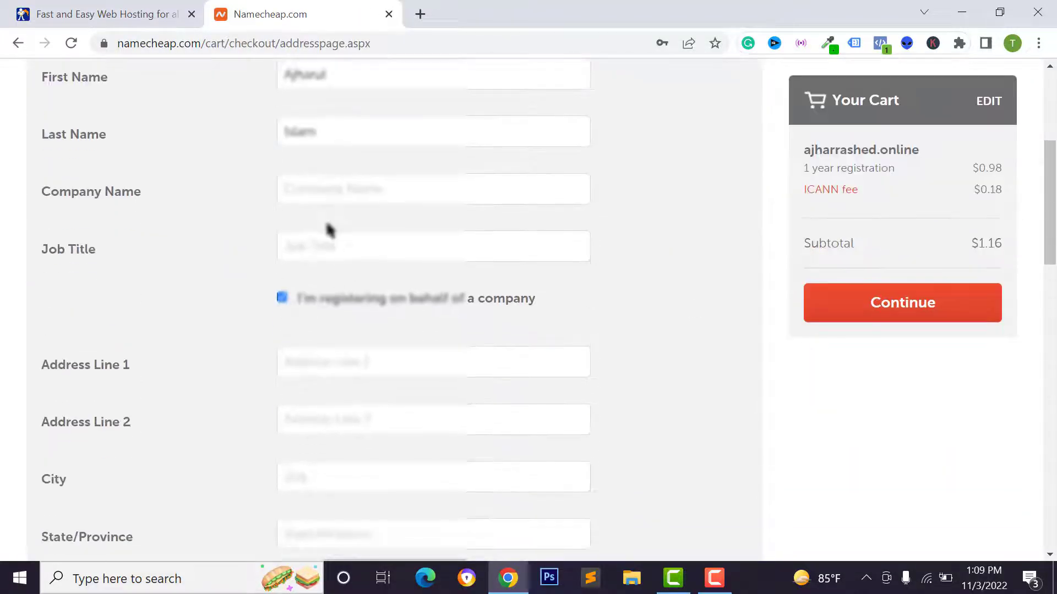
{"action": "scroll", "coordinate": [577, 349], "scroll_direction": "up", "scroll_amount": 3}
{"action": "scroll", "coordinate": [577, 349], "scroll_direction": "down", "scroll_amount": 8}
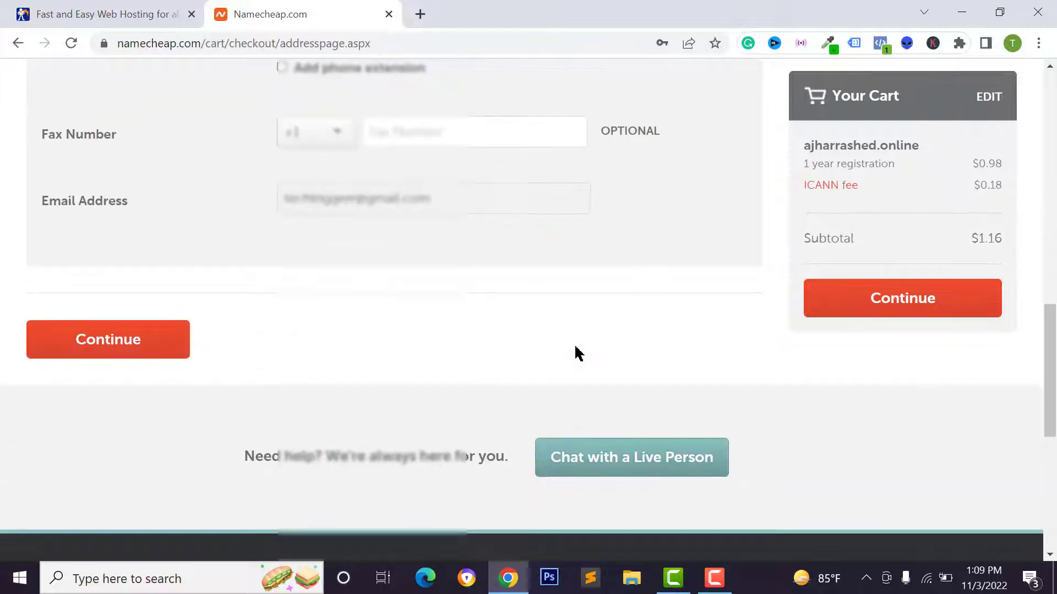
{"action": "left_click", "coordinate": [106, 346]}
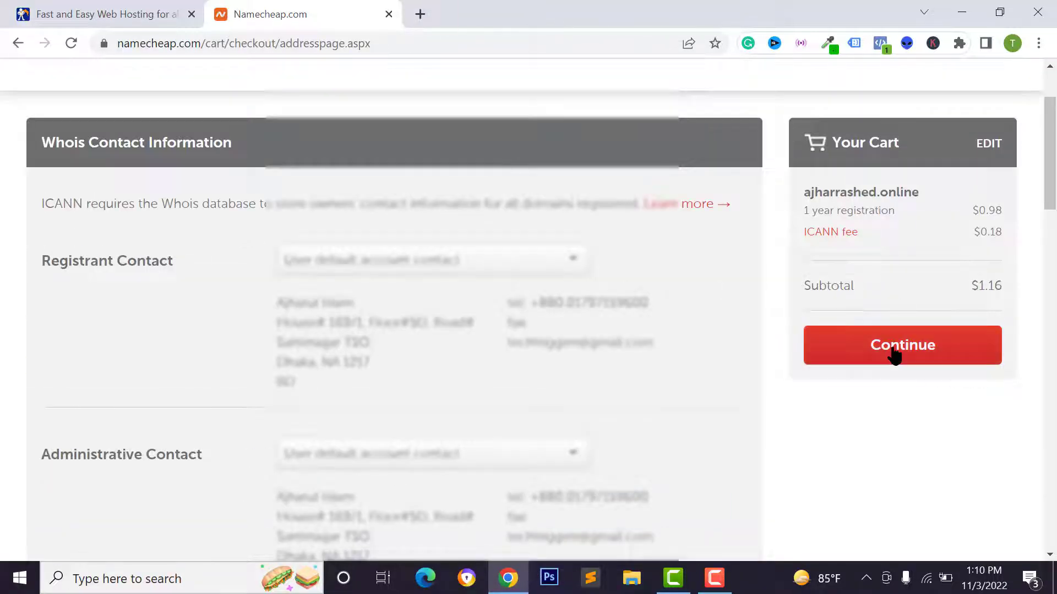
{"action": "left_click", "coordinate": [893, 347]}
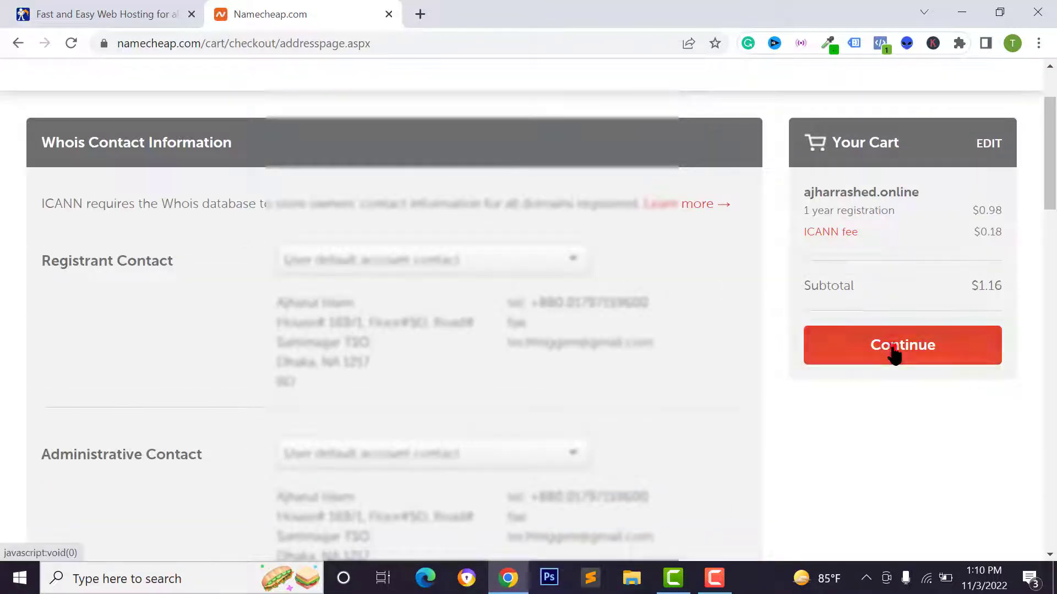
Choose secure card payment instead of Paypal and continue to order review
{"action": "scroll", "coordinate": [446, 313], "scroll_direction": "down", "scroll_amount": 3}
{"action": "scroll", "coordinate": [584, 341], "scroll_direction": "down", "scroll_amount": 4}
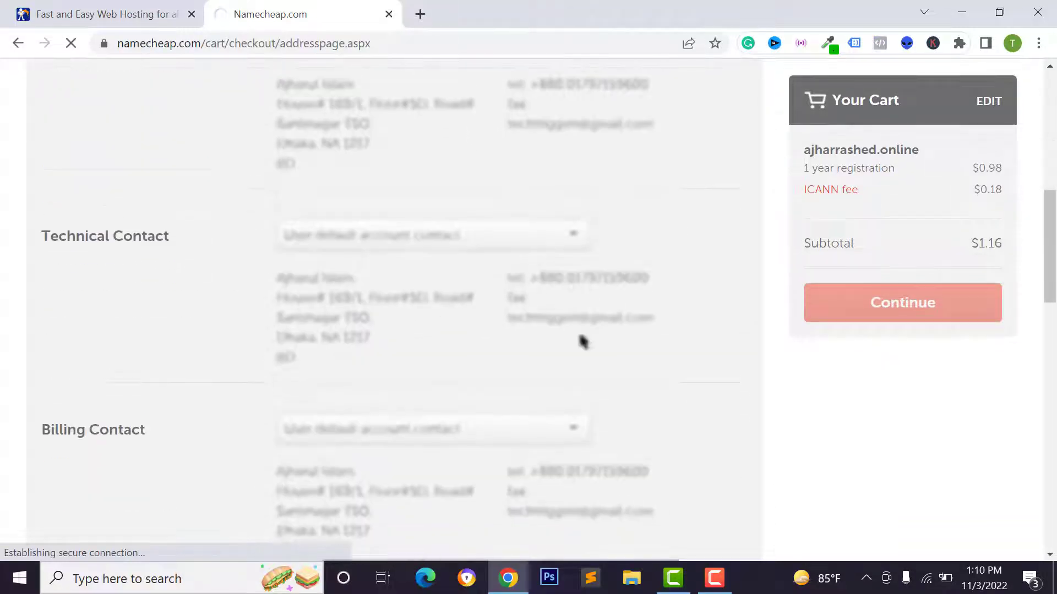
{"action": "scroll", "coordinate": [583, 341], "scroll_direction": "down", "scroll_amount": 3}
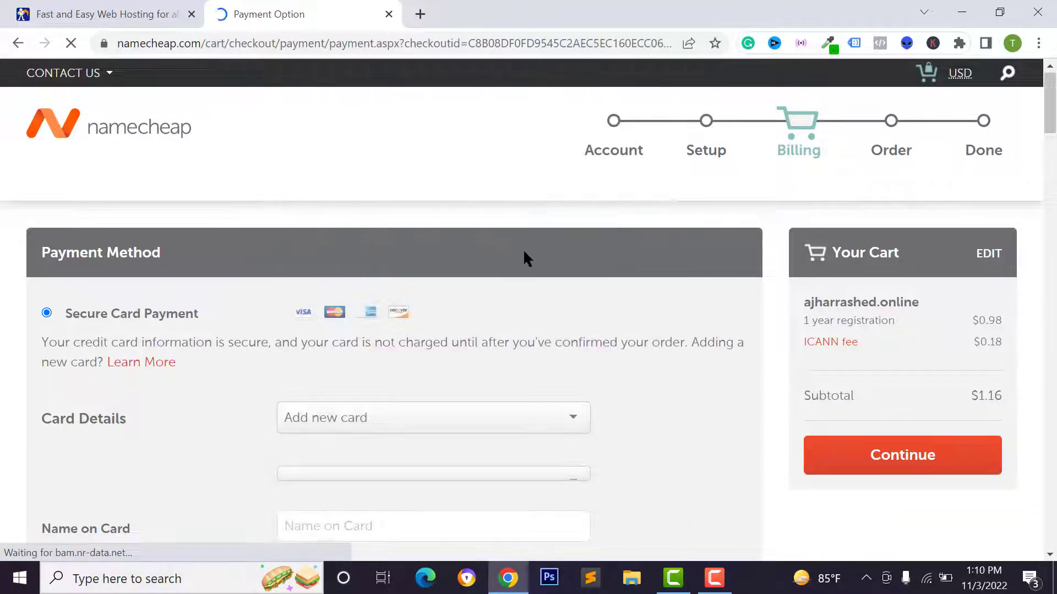
{"action": "scroll", "coordinate": [16, 250], "scroll_direction": "down", "scroll_amount": 2}
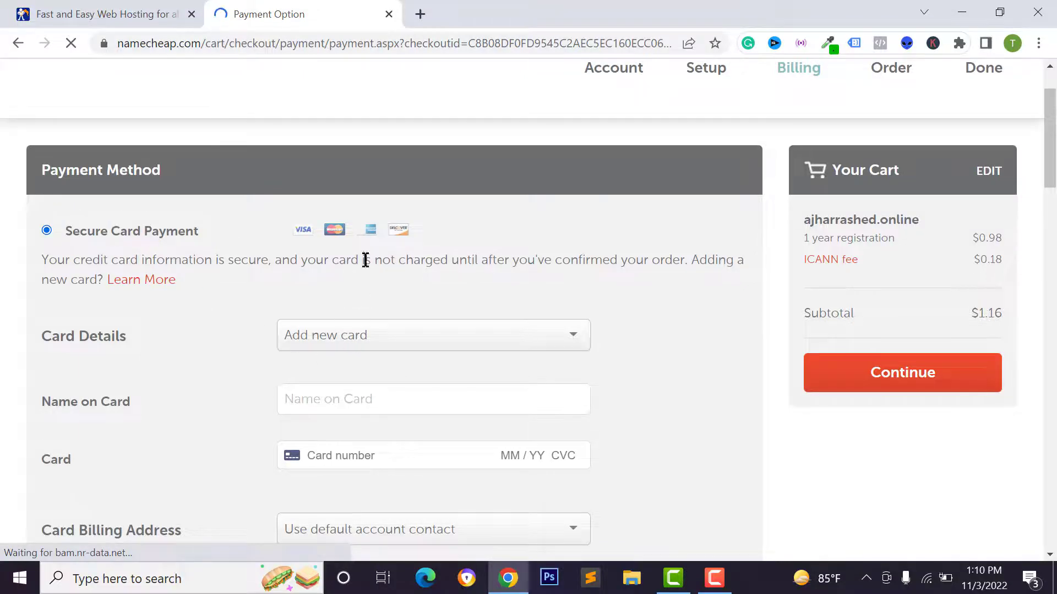
{"action": "scroll", "coordinate": [319, 338], "scroll_direction": "down", "scroll_amount": 8}
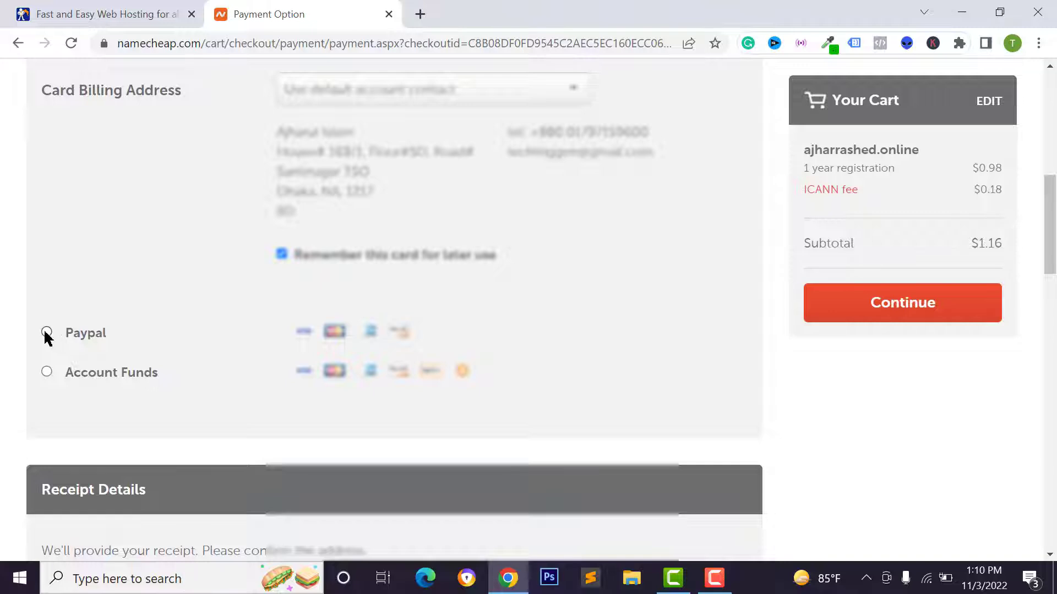
{"action": "left_click", "coordinate": [47, 333]}
{"action": "left_click", "coordinate": [46, 292]}
{"action": "scroll", "coordinate": [326, 354], "scroll_direction": "down", "scroll_amount": 2}
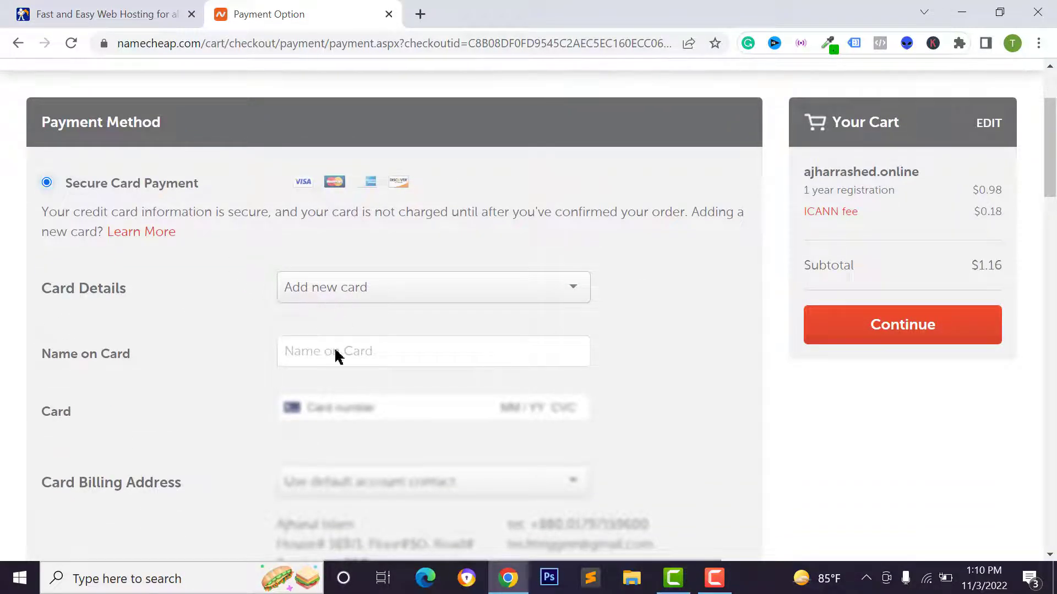
{"action": "scroll", "coordinate": [295, 350], "scroll_direction": "down", "scroll_amount": 2}
{"action": "left_click_drag", "start_coordinate": [1048, 164], "coordinate": [1055, 312]}
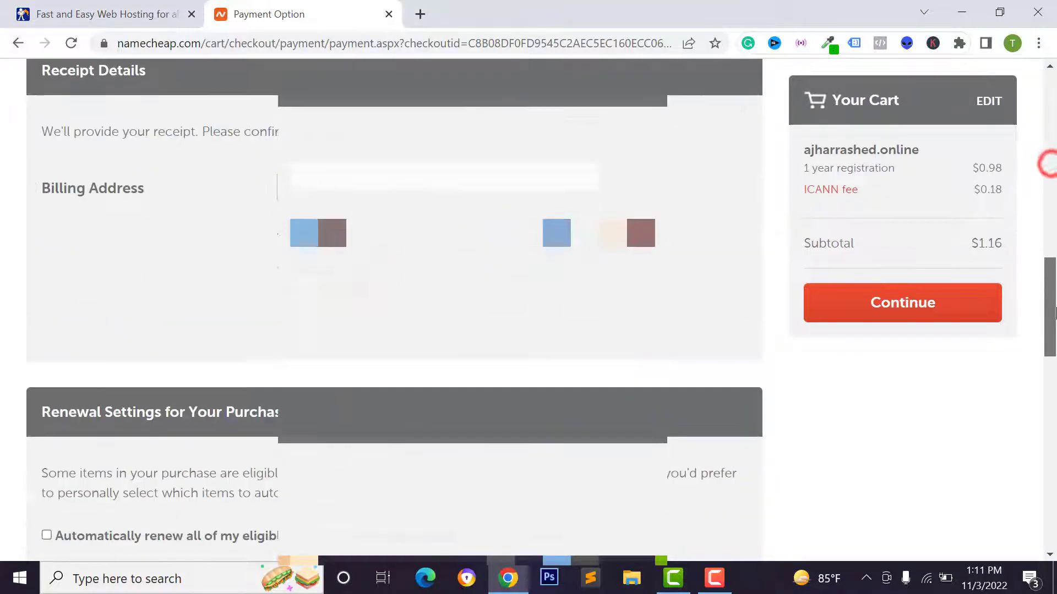
{"action": "scroll", "coordinate": [141, 440], "scroll_direction": "down", "scroll_amount": 8}
{"action": "left_click", "coordinate": [142, 434]}
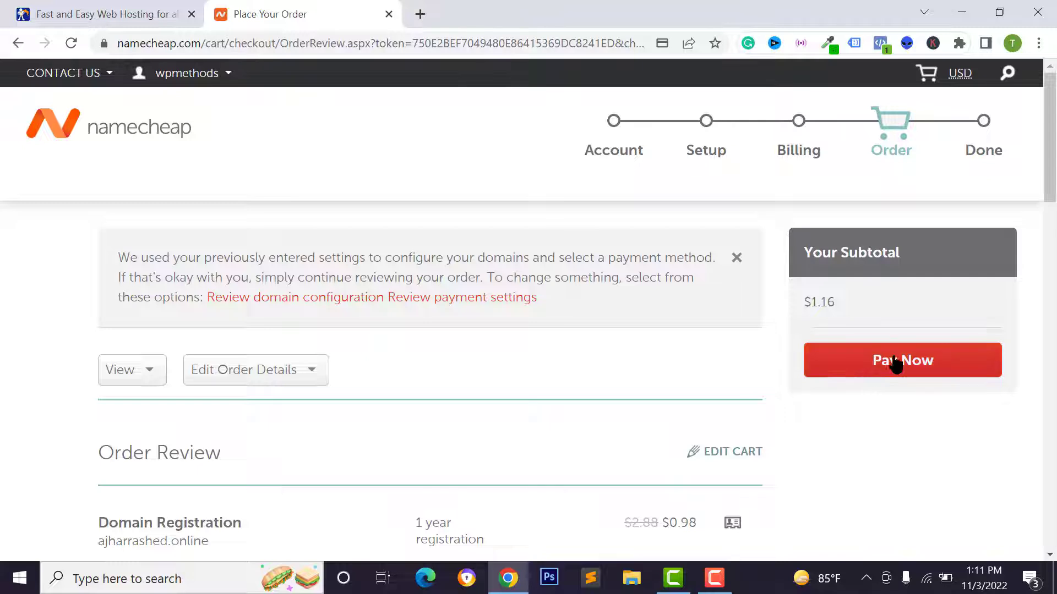
Pay for the ajharrashed.online order and rate the experience five stars
{"action": "left_click", "coordinate": [930, 369]}
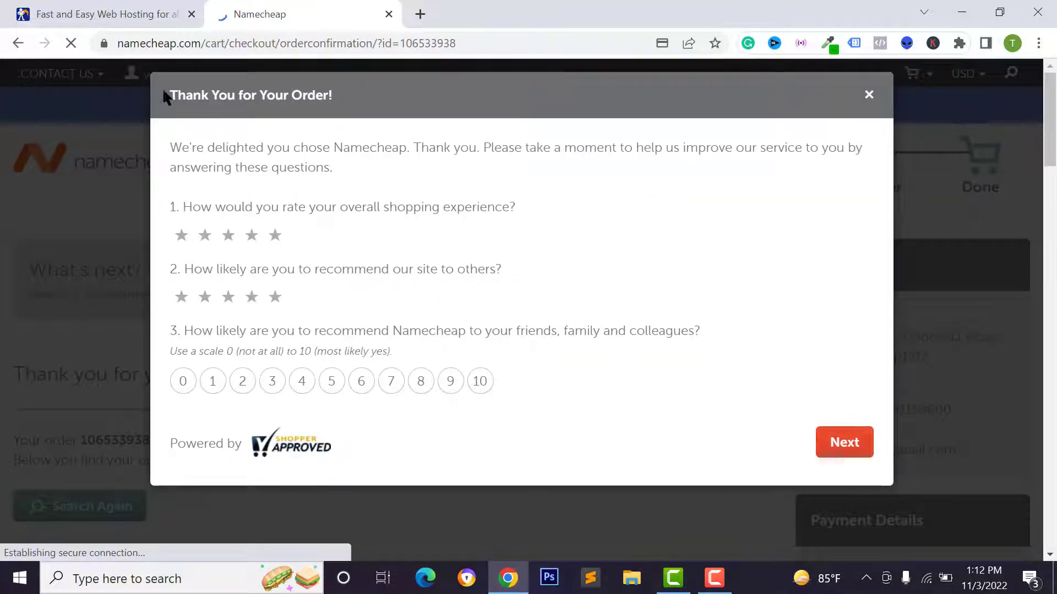
{"action": "left_click", "coordinate": [275, 237]}
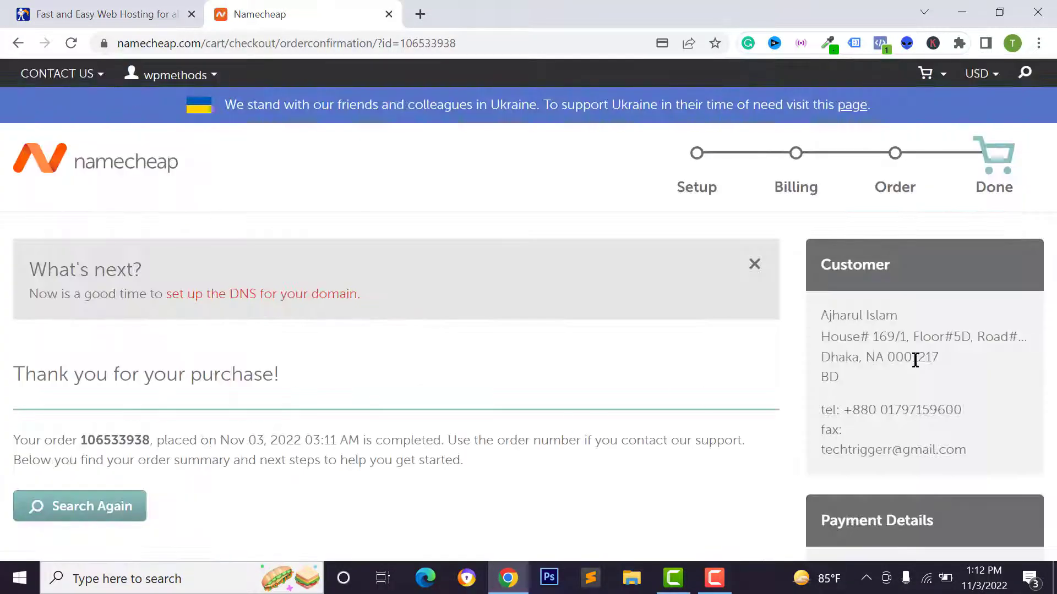
{"action": "mouse_move", "coordinate": [138, 77]}
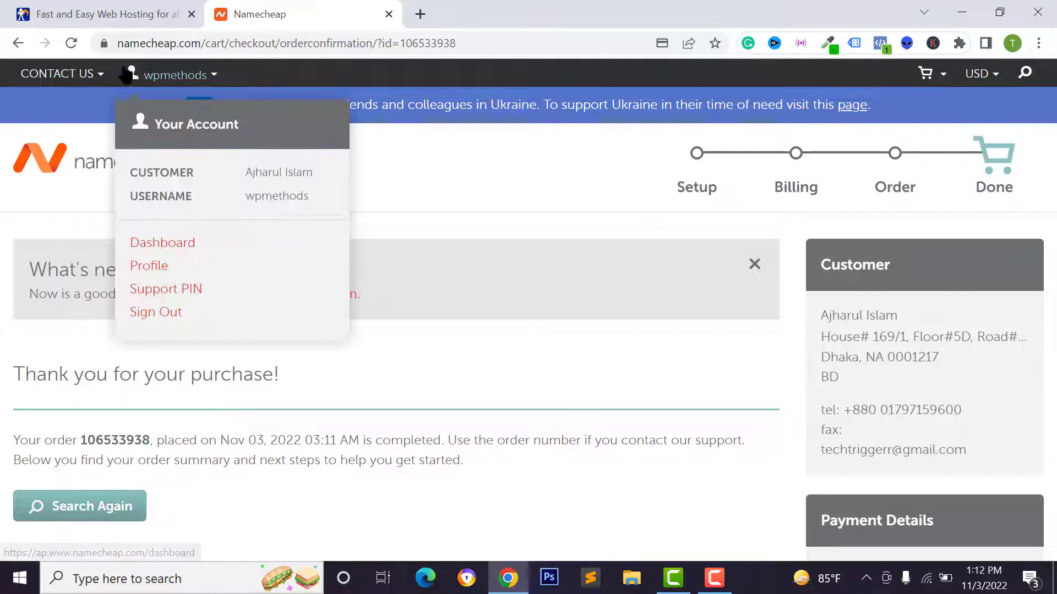
Open the Namecheap dashboard and expand ajharrashed.online, registered through Nov 3, 2023
{"action": "left_click", "coordinate": [188, 245]}
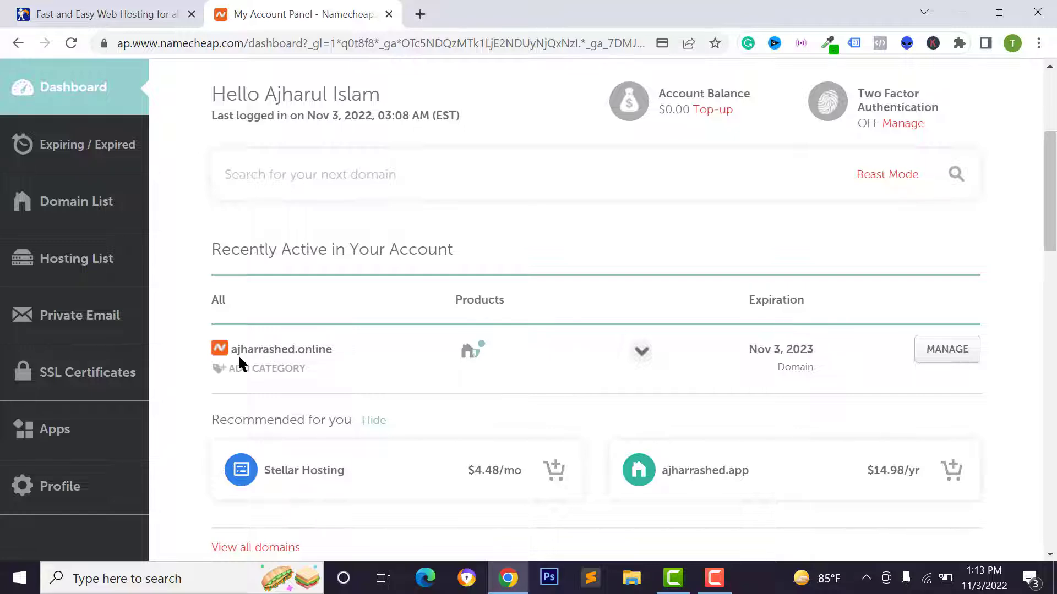
{"action": "left_click", "coordinate": [472, 351]}
{"action": "scroll", "coordinate": [473, 309], "scroll_direction": "down", "scroll_amount": 2}
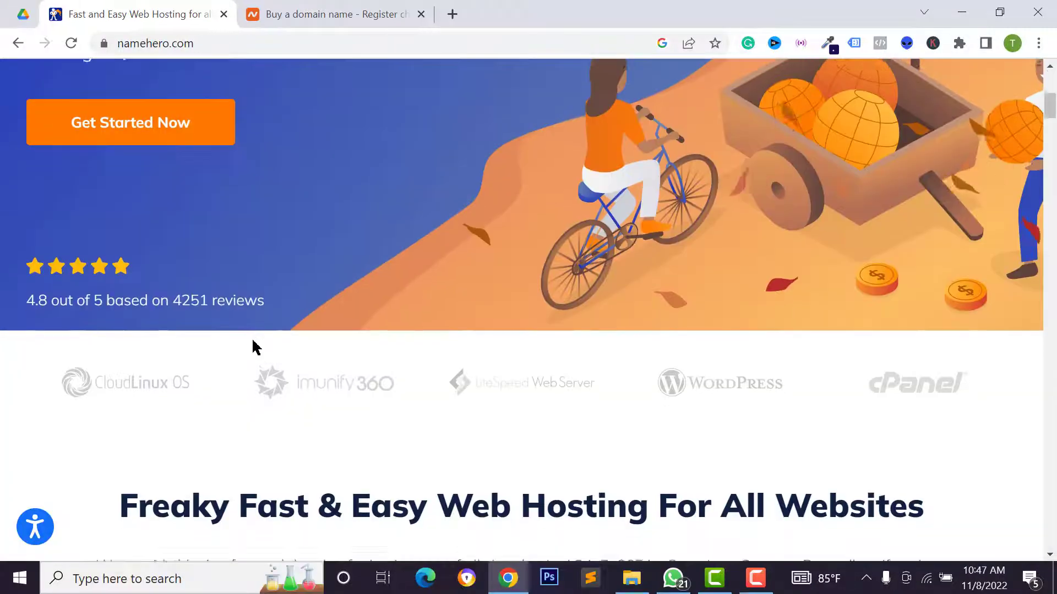
Review plans from Starter Cloud $2.51/mo to Business Cloud $11.38/mo, then go to Web Hosting
{"action": "scroll", "coordinate": [254, 341], "scroll_direction": "down", "scroll_amount": 4}
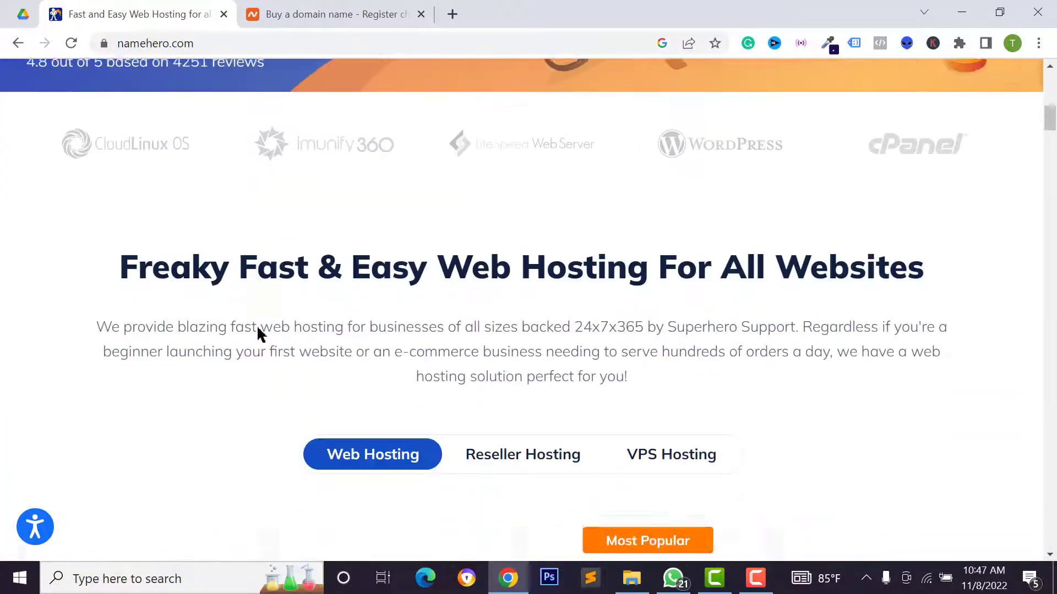
{"action": "scroll", "coordinate": [256, 325], "scroll_direction": "down", "scroll_amount": 10}
{"action": "scroll", "coordinate": [214, 335], "scroll_direction": "up", "scroll_amount": 3}
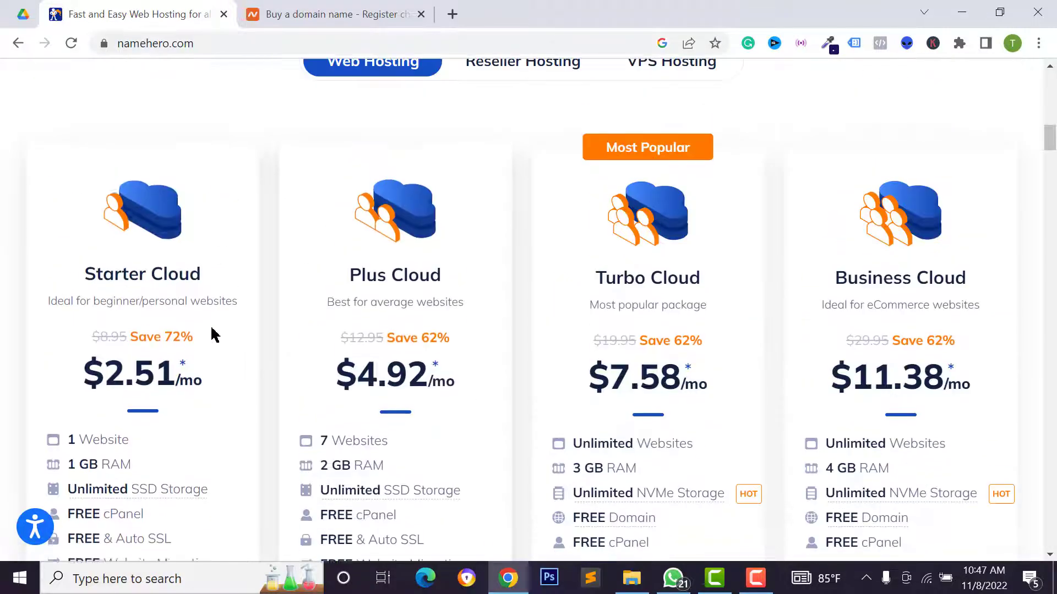
{"action": "scroll", "coordinate": [142, 354], "scroll_direction": "down", "scroll_amount": 3}
{"action": "scroll", "coordinate": [107, 319], "scroll_direction": "up", "scroll_amount": 3}
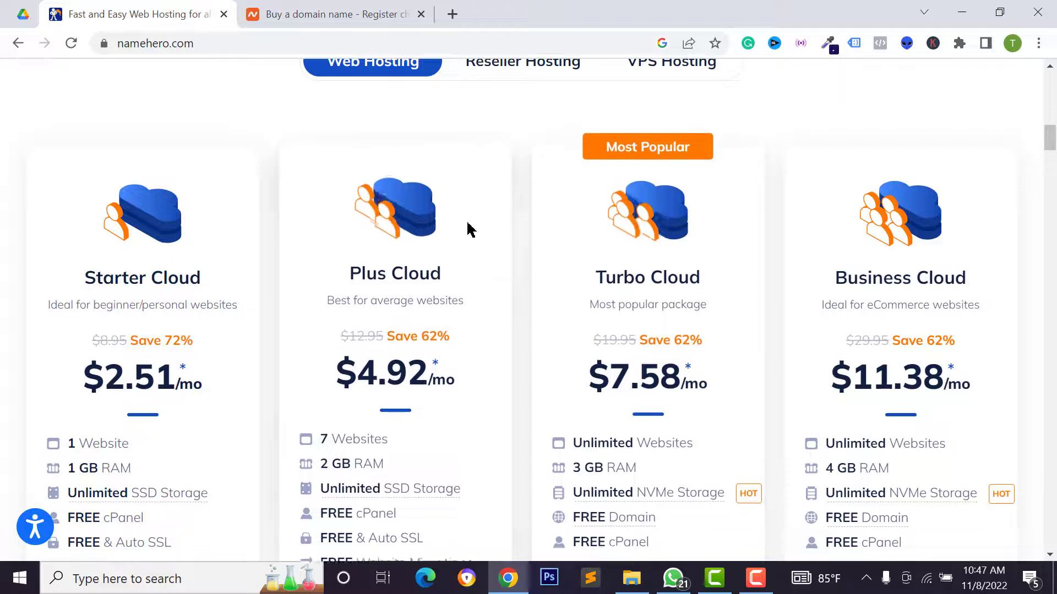
{"action": "scroll", "coordinate": [418, 275], "scroll_direction": "up", "scroll_amount": 10}
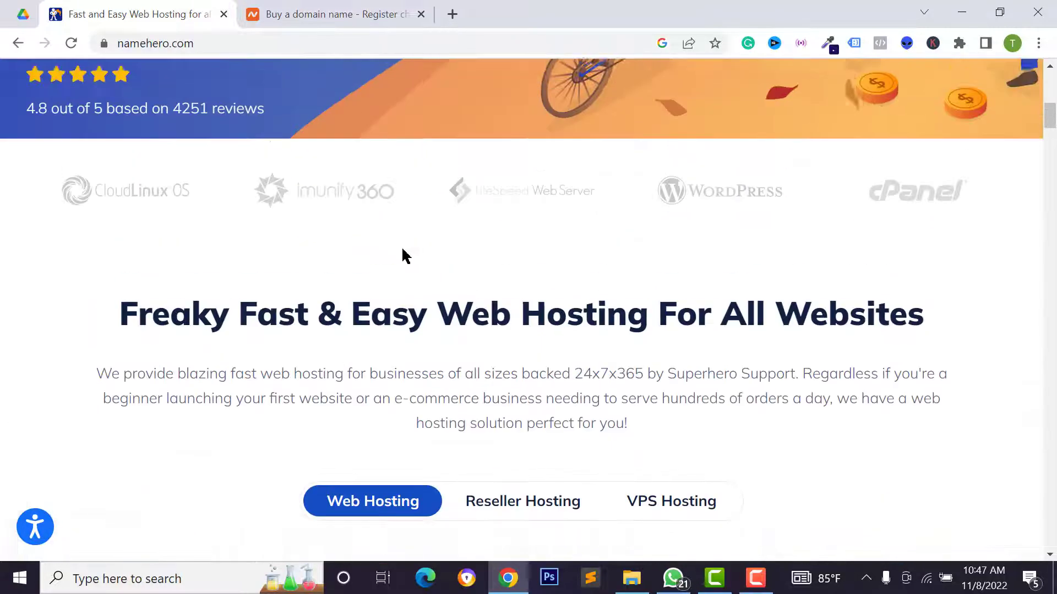
{"action": "scroll", "coordinate": [387, 215], "scroll_direction": "up", "scroll_amount": 8}
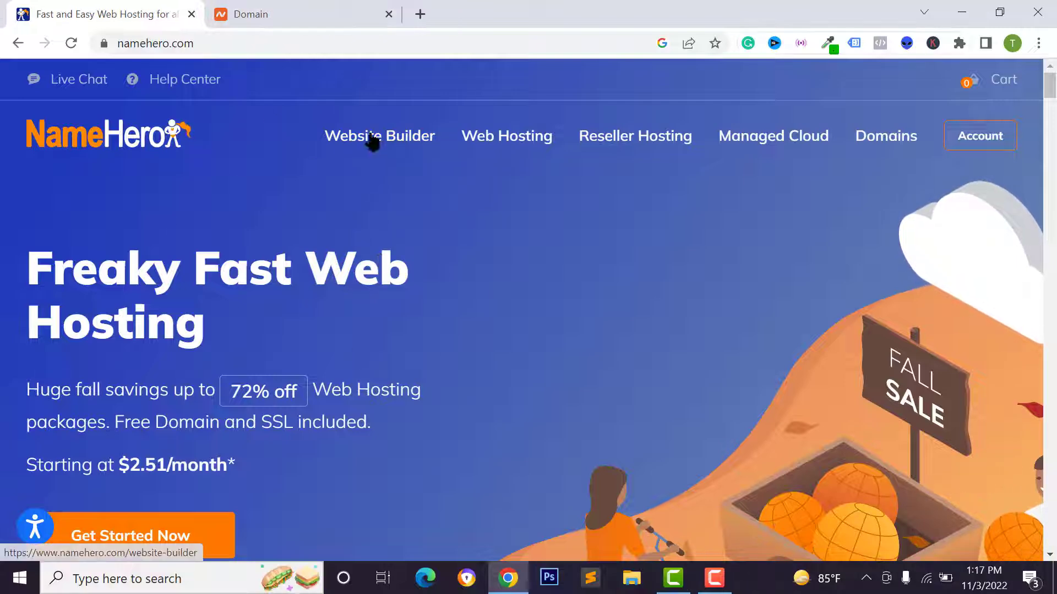
{"action": "left_click", "coordinate": [498, 142]}
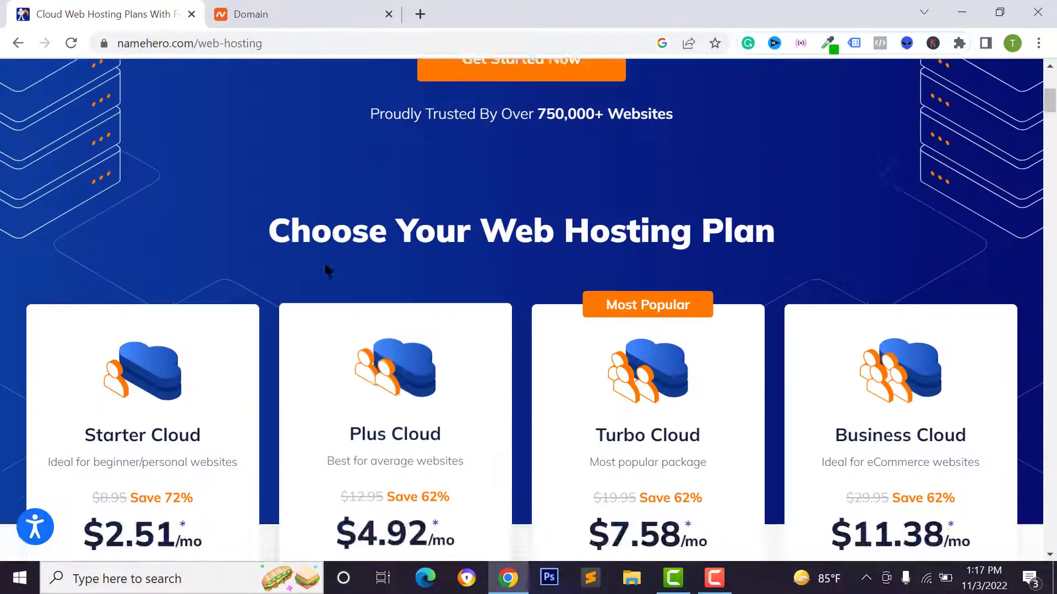
Scroll through the NameHero web hosting plan cards
{"action": "scroll", "coordinate": [341, 256], "scroll_direction": "up", "scroll_amount": 3}
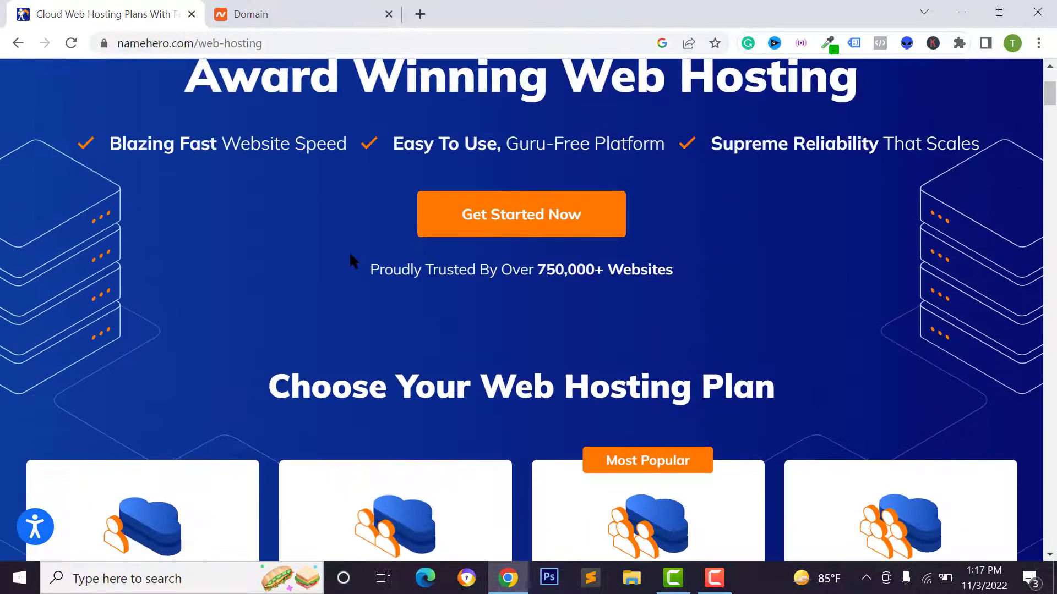
{"action": "scroll", "coordinate": [352, 257], "scroll_direction": "down", "scroll_amount": 6}
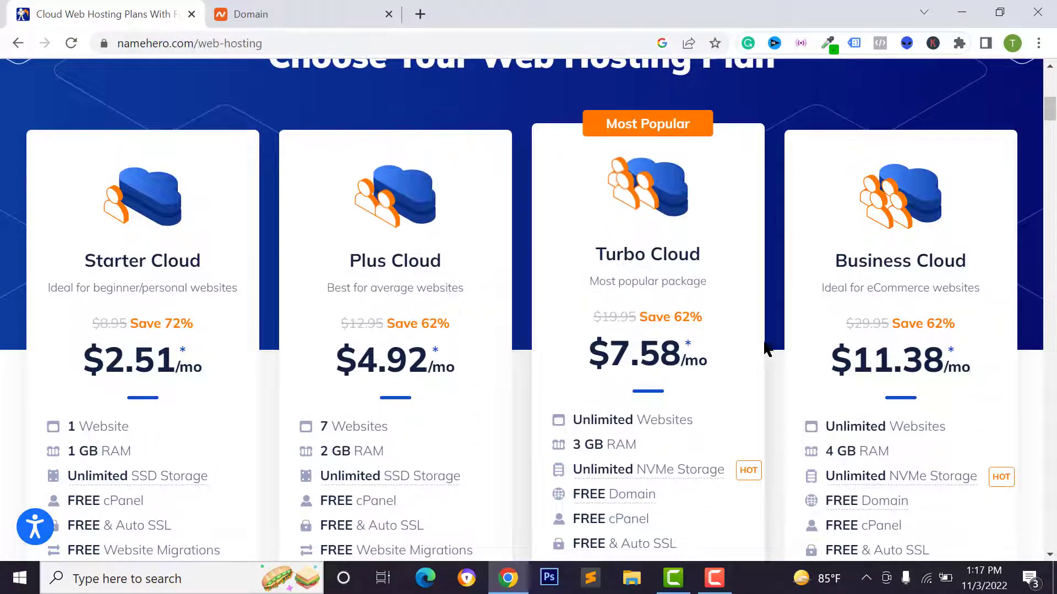
{"action": "scroll", "coordinate": [397, 311], "scroll_direction": "down", "scroll_amount": 3}
{"action": "scroll", "coordinate": [279, 280], "scroll_direction": "up", "scroll_amount": 2}
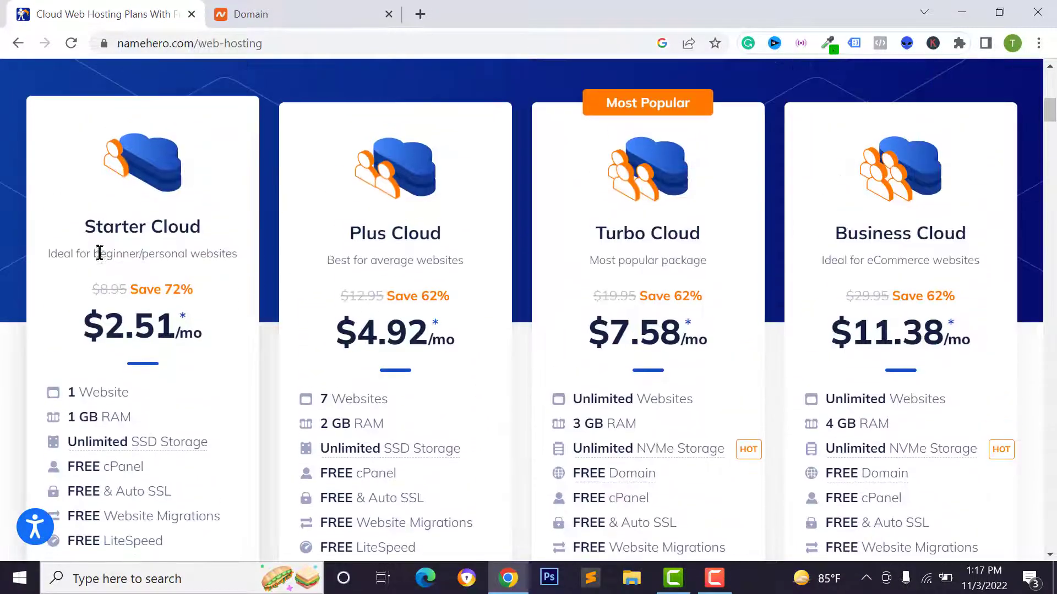
{"action": "scroll", "coordinate": [184, 319], "scroll_direction": "down", "scroll_amount": 2}
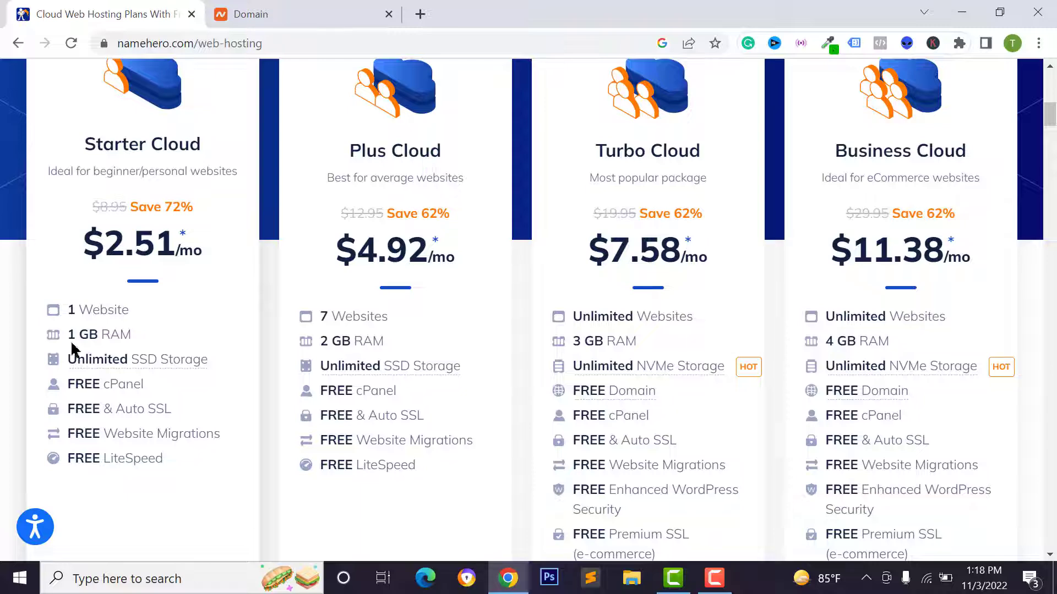
{"action": "scroll", "coordinate": [110, 339], "scroll_direction": "down", "scroll_amount": 1}
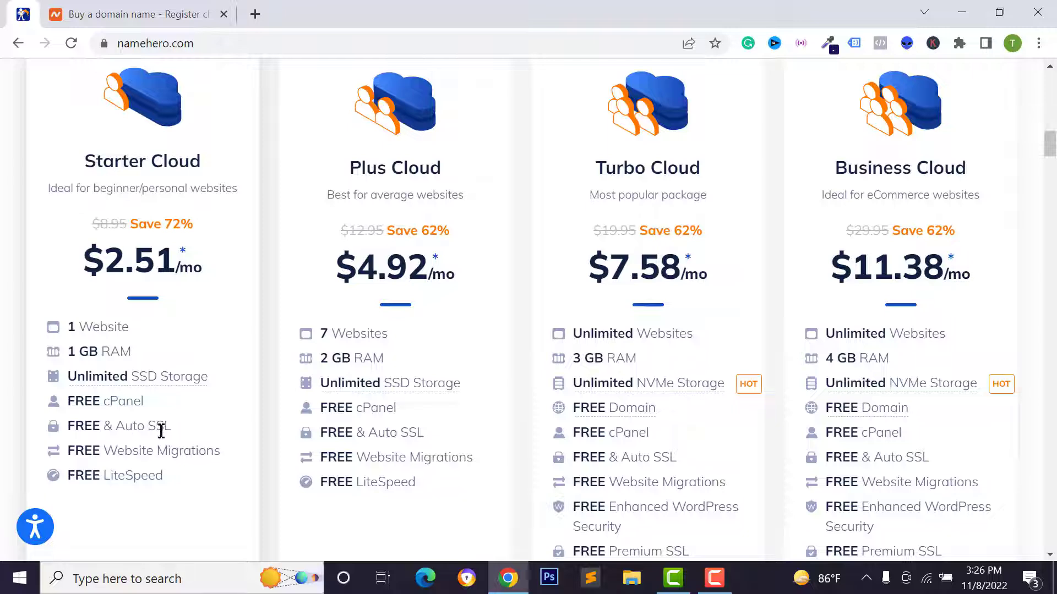
Check namehero.com's secure-connection certificate details
{"action": "left_click", "coordinate": [104, 44]}
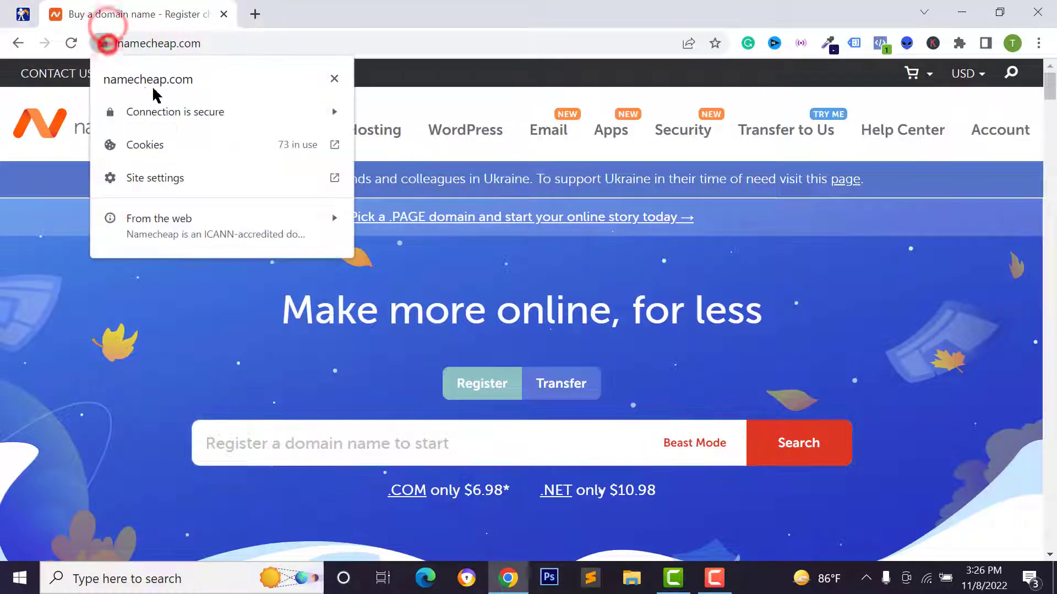
{"action": "left_click", "coordinate": [234, 111]}
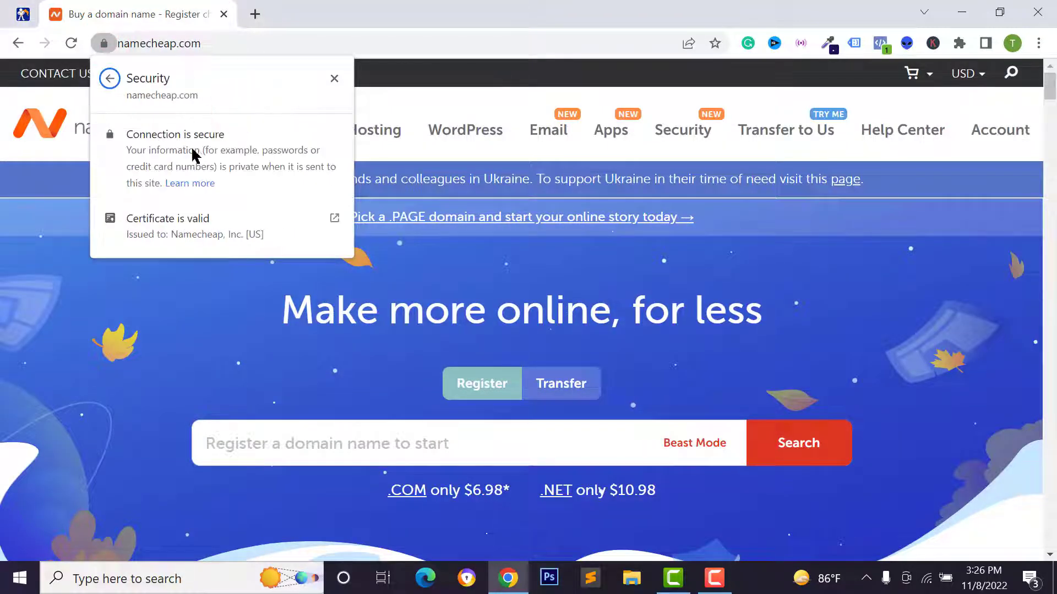
{"action": "left_click", "coordinate": [103, 43]}
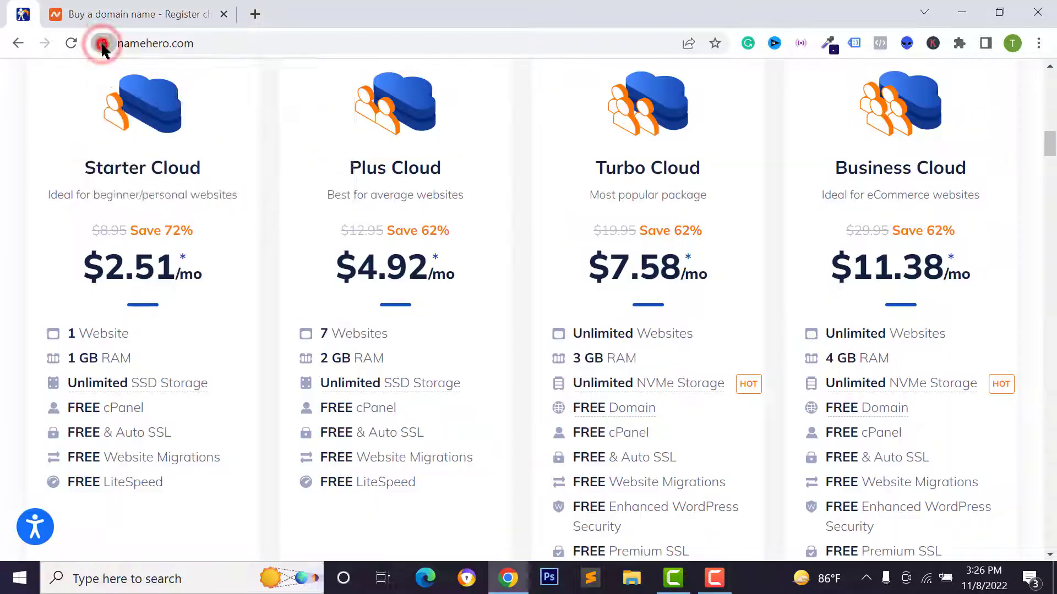
{"action": "left_click", "coordinate": [141, 113]}
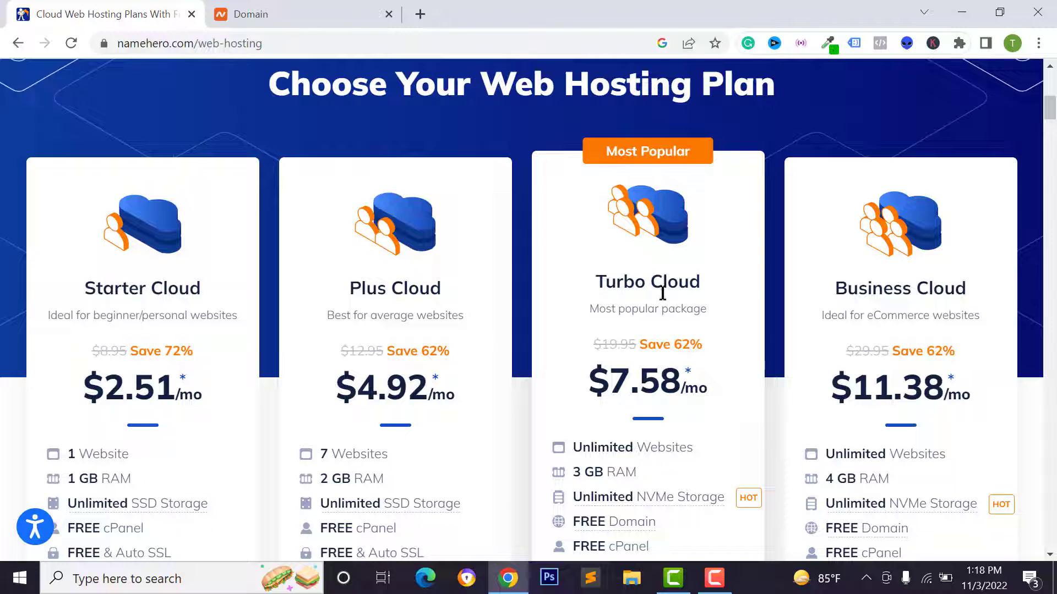
Compare plan features and order the Starter Cloud plan at $2.51/mo
{"action": "scroll", "coordinate": [662, 294], "scroll_direction": "down", "scroll_amount": 3}
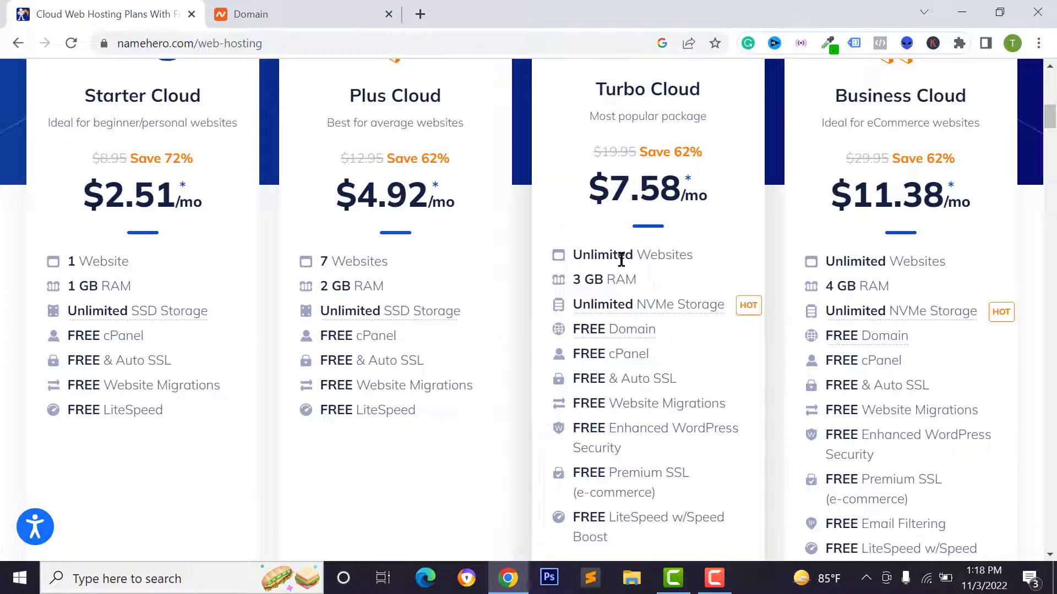
{"action": "scroll", "coordinate": [606, 291], "scroll_direction": "down", "scroll_amount": 1}
{"action": "mouse_move", "coordinate": [586, 302]}
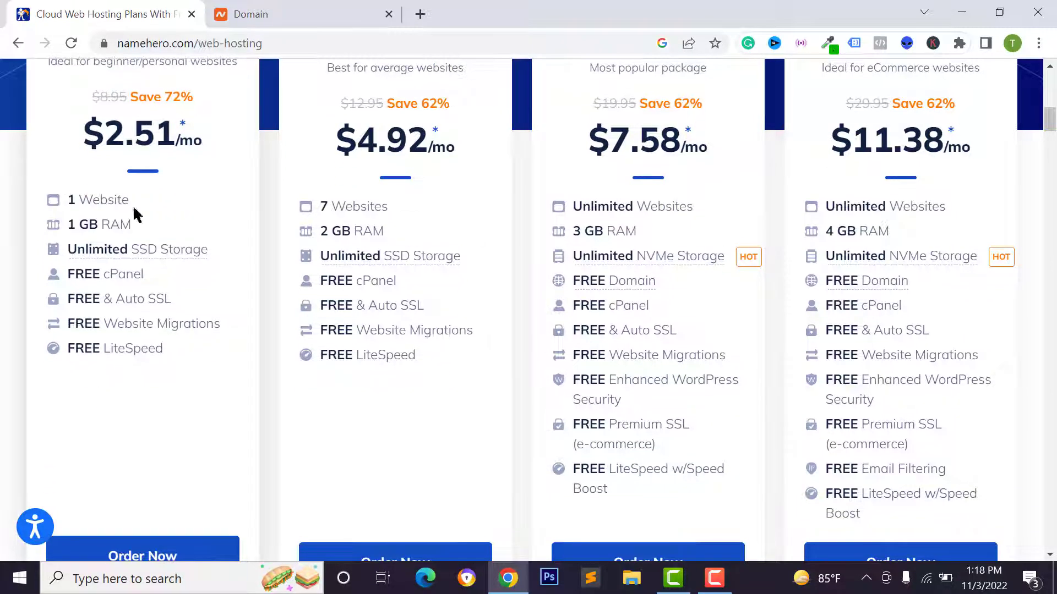
{"action": "scroll", "coordinate": [120, 248], "scroll_direction": "up", "scroll_amount": 4}
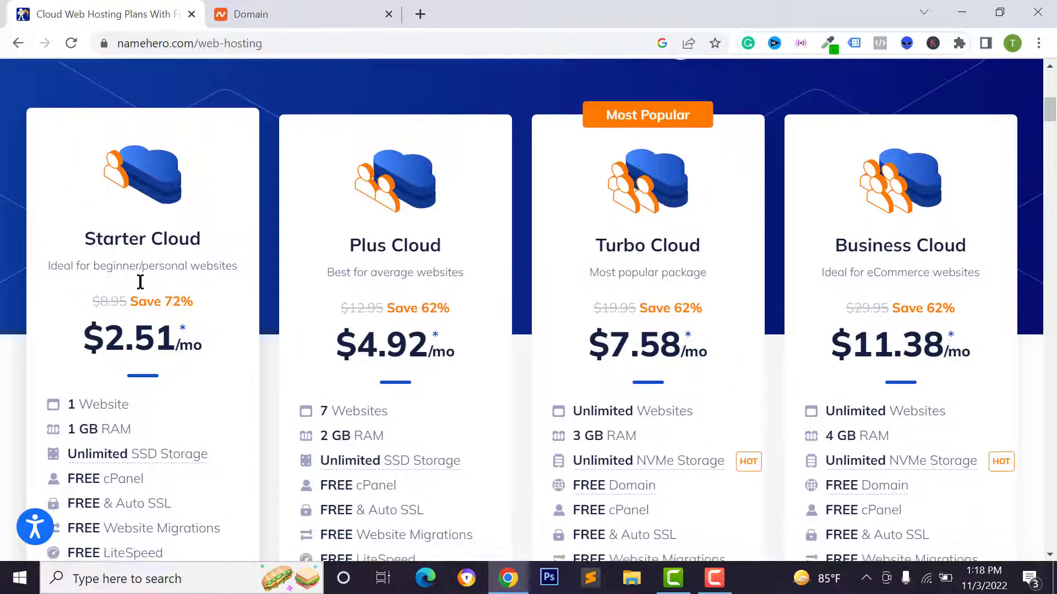
{"action": "scroll", "coordinate": [633, 260], "scroll_direction": "down", "scroll_amount": 3}
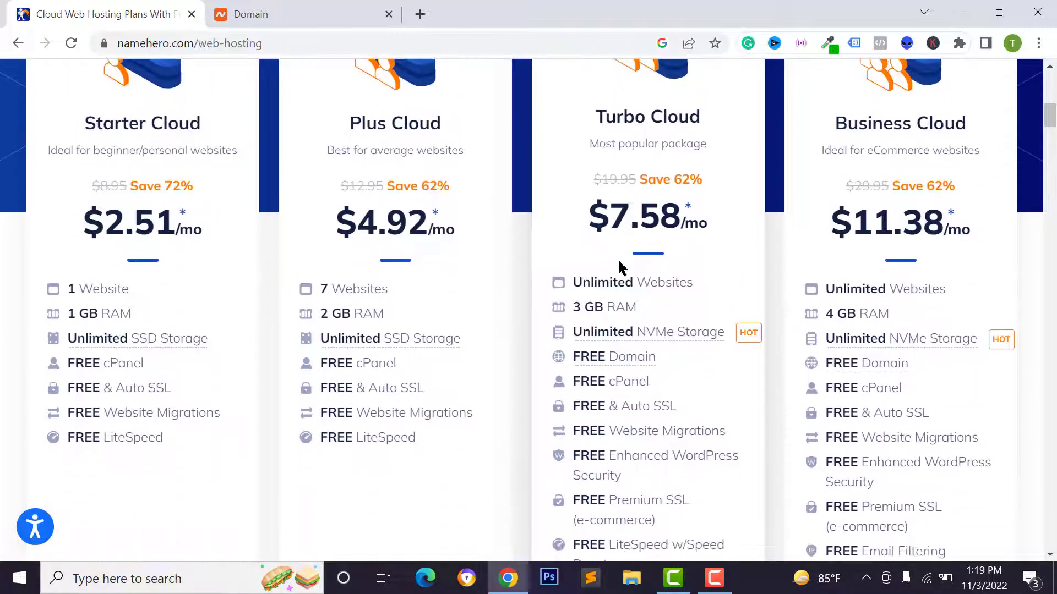
{"action": "scroll", "coordinate": [638, 219], "scroll_direction": "up", "scroll_amount": 2}
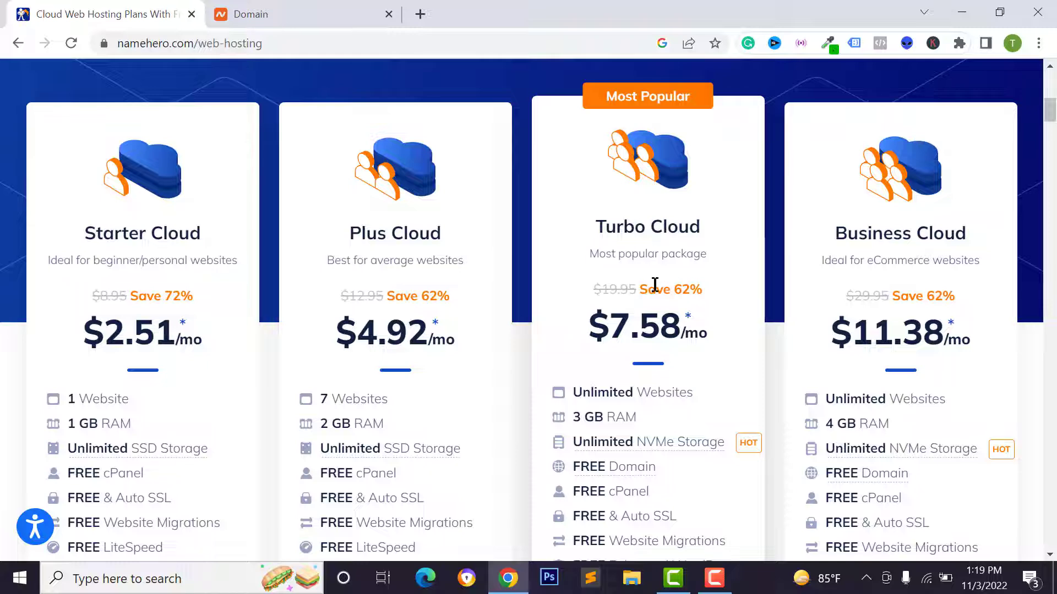
{"action": "scroll", "coordinate": [631, 266], "scroll_direction": "down", "scroll_amount": 3}
{"action": "scroll", "coordinate": [621, 246], "scroll_direction": "up", "scroll_amount": 3}
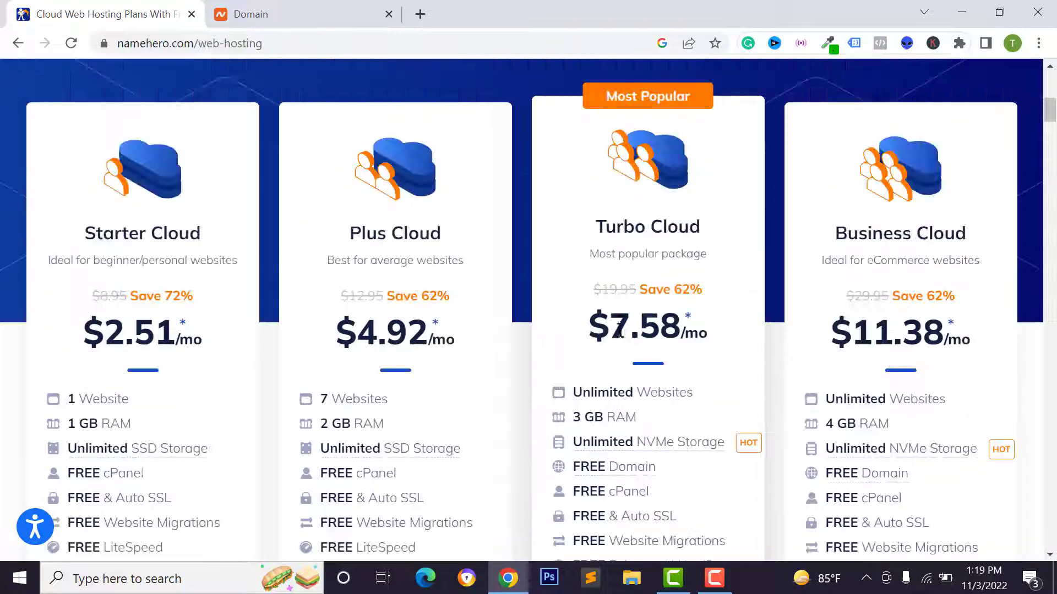
{"action": "scroll", "coordinate": [630, 304], "scroll_direction": "up", "scroll_amount": 2}
{"action": "scroll", "coordinate": [121, 319], "scroll_direction": "down", "scroll_amount": 4}
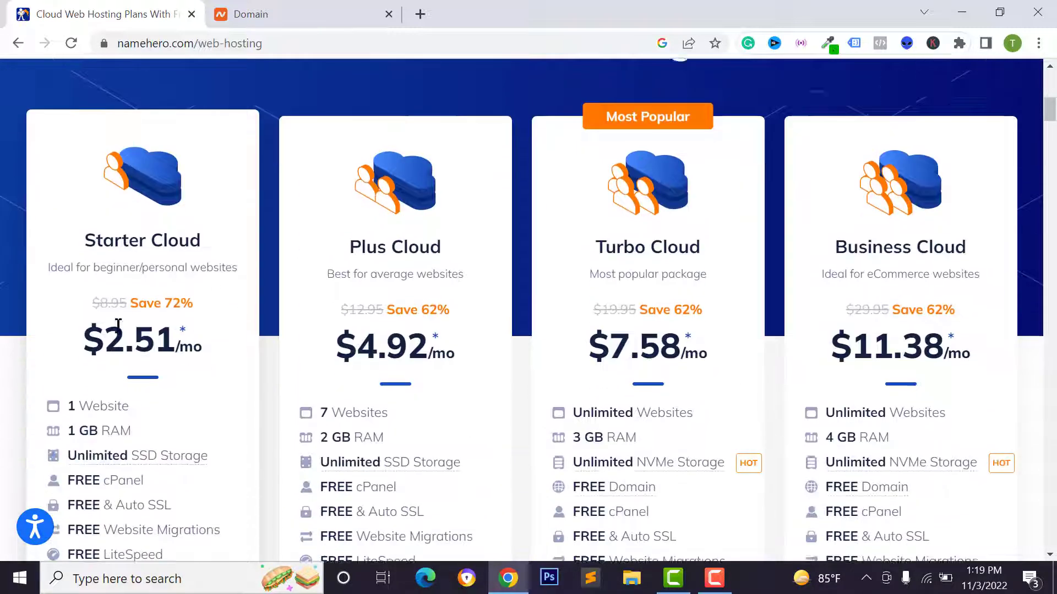
{"action": "scroll", "coordinate": [87, 412], "scroll_direction": "down", "scroll_amount": 4}
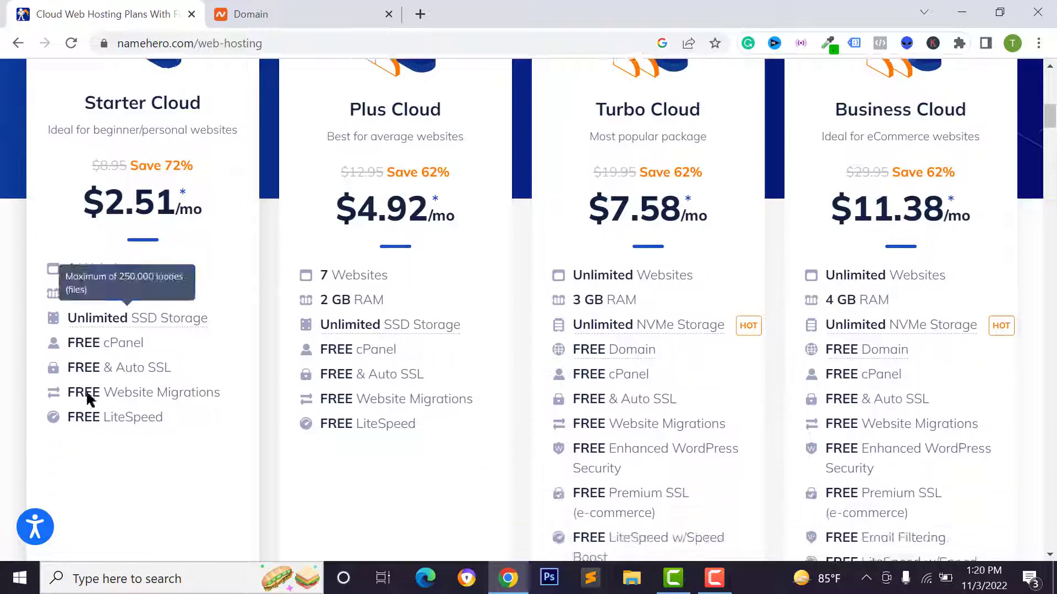
{"action": "left_click", "coordinate": [114, 473]}
{"action": "scroll", "coordinate": [125, 360], "scroll_direction": "up", "scroll_amount": 4}
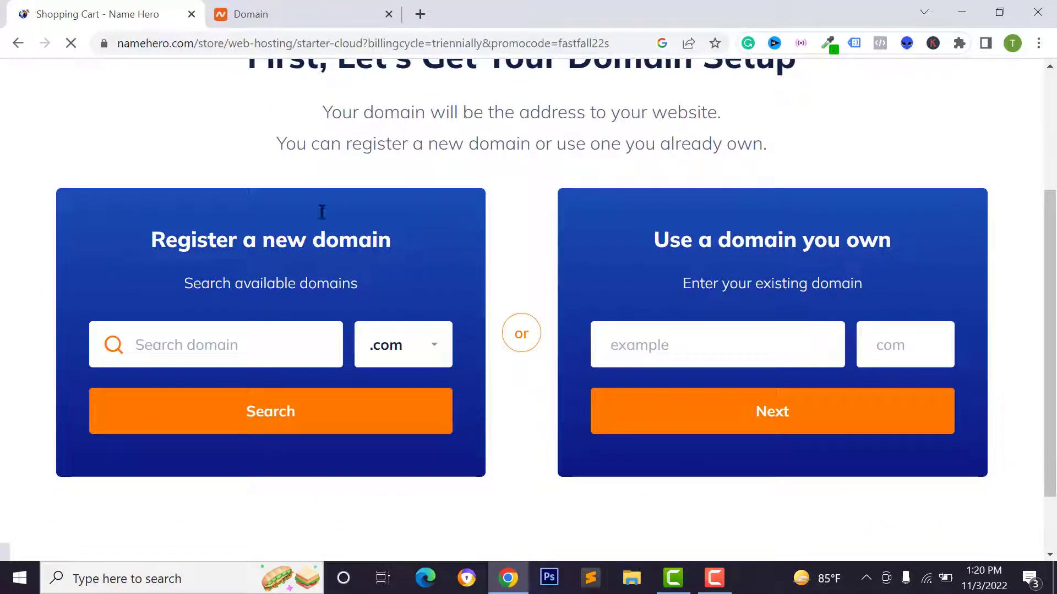
Focus the new-domain search field on the Starter Cloud domain page
{"action": "scroll", "coordinate": [556, 266], "scroll_direction": "up", "scroll_amount": 3}
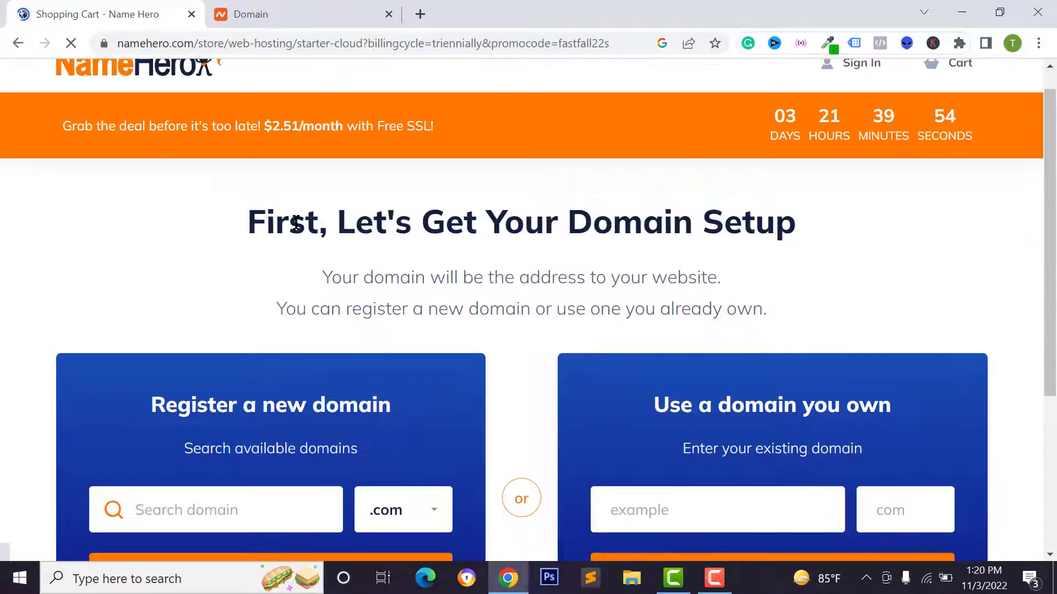
{"action": "scroll", "coordinate": [215, 455], "scroll_direction": "down", "scroll_amount": 3}
{"action": "left_click", "coordinate": [187, 372]}
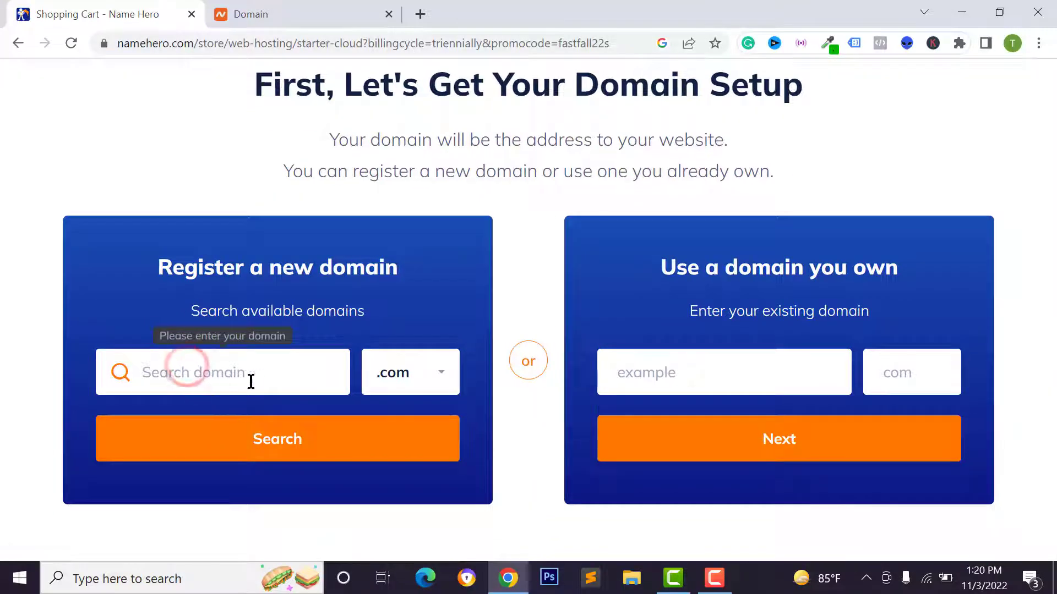
{"action": "left_click", "coordinate": [212, 379]}
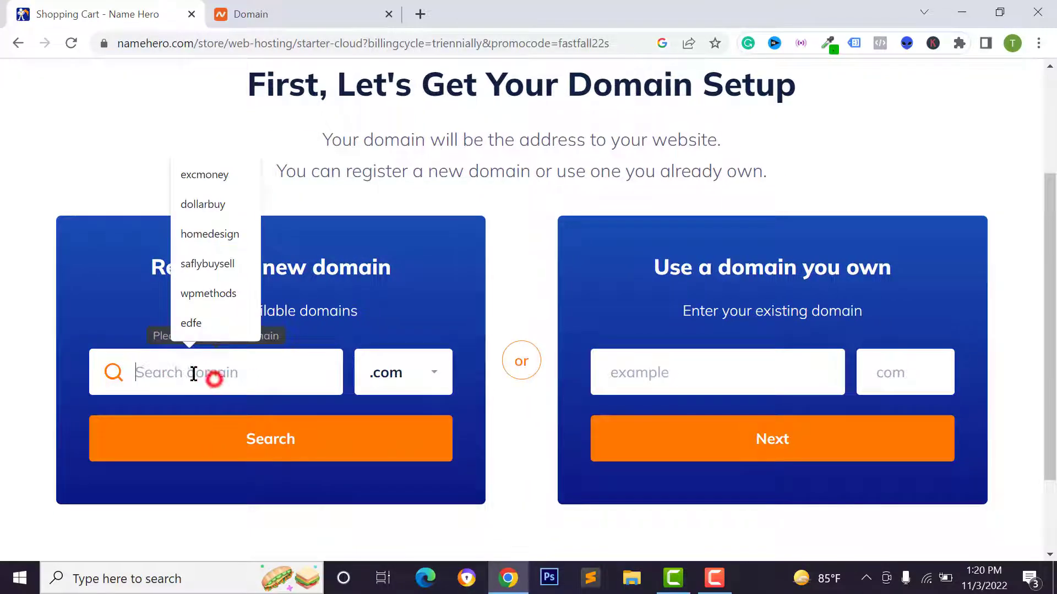
{"action": "left_click", "coordinate": [105, 280]}
Choose .biz as the new-domain extension
{"action": "left_click", "coordinate": [402, 369]}
{"action": "scroll", "coordinate": [371, 516], "scroll_direction": "down", "scroll_amount": 1}
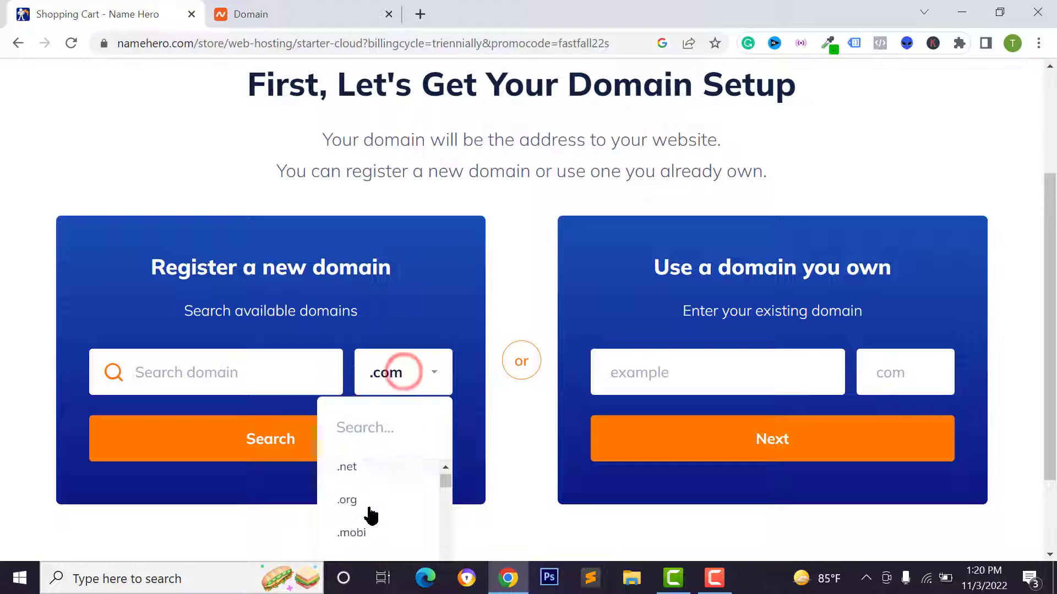
{"action": "scroll", "coordinate": [366, 504], "scroll_direction": "down", "scroll_amount": 2}
{"action": "left_click", "coordinate": [366, 475]}
{"action": "left_click", "coordinate": [403, 375]}
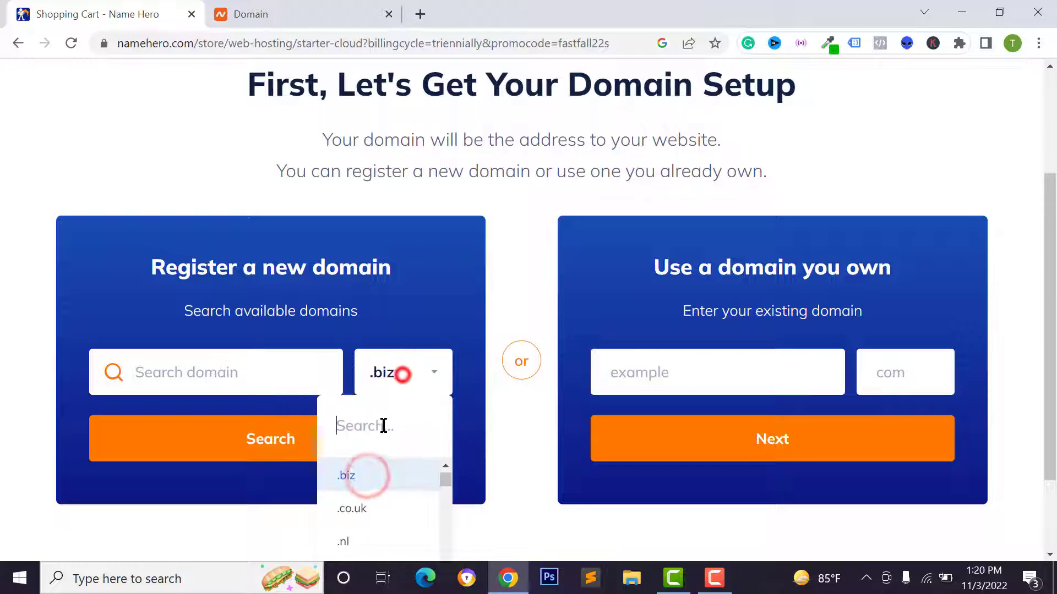
{"action": "scroll", "coordinate": [664, 348], "scroll_direction": "up", "scroll_amount": 2}
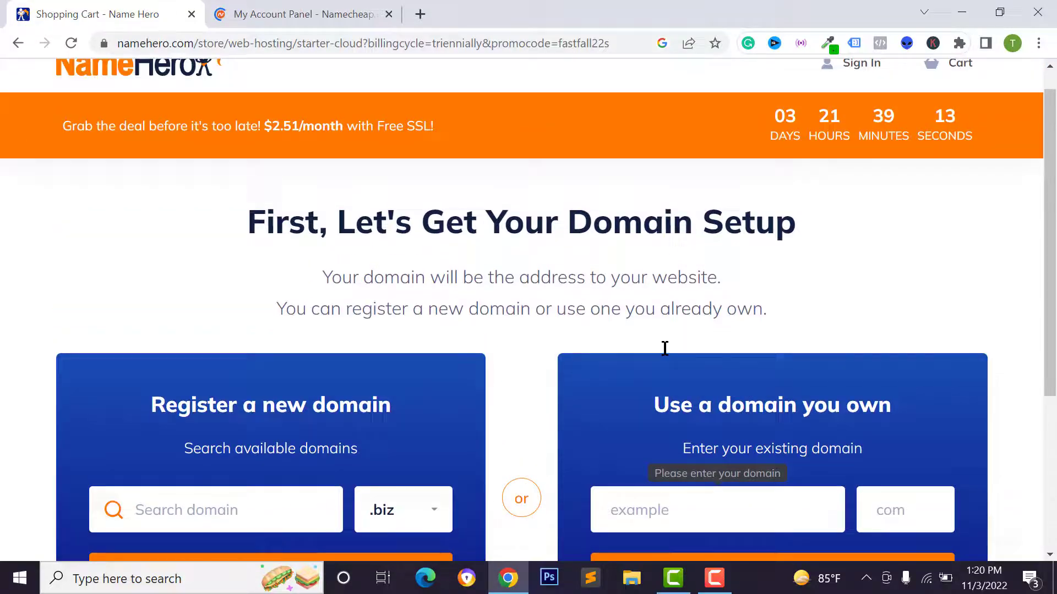
{"action": "scroll", "coordinate": [627, 375], "scroll_direction": "down", "scroll_amount": 2}
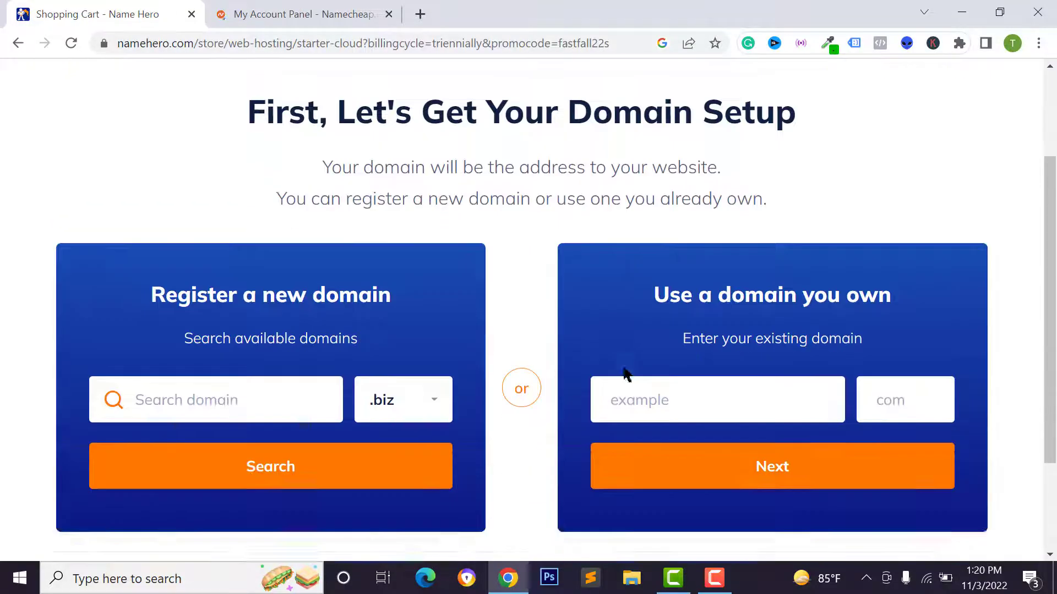
{"action": "scroll", "coordinate": [628, 352], "scroll_direction": "down", "scroll_amount": 1}
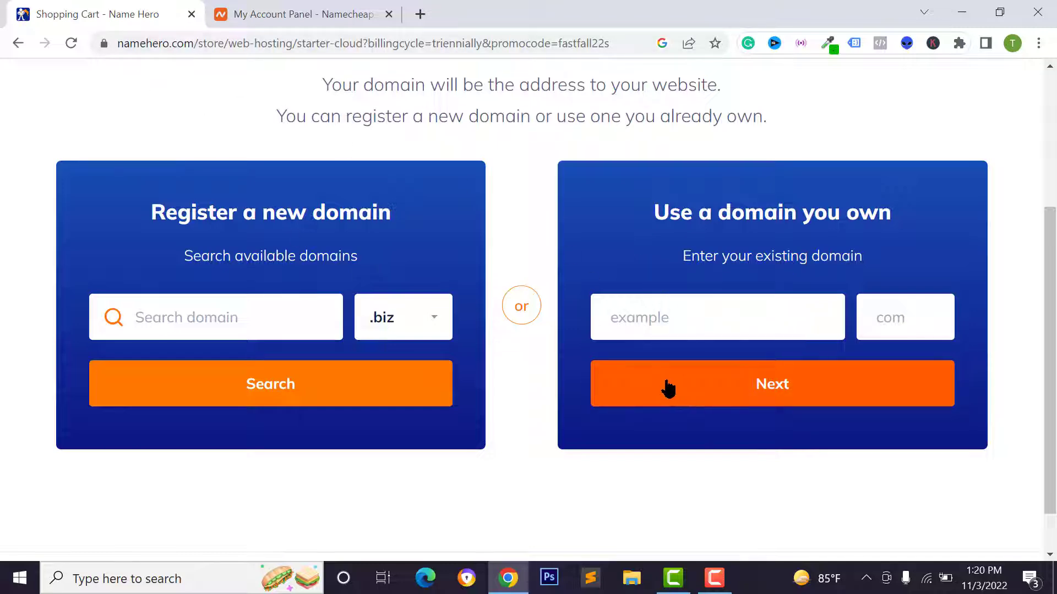
{"action": "left_click", "coordinate": [231, 14]}
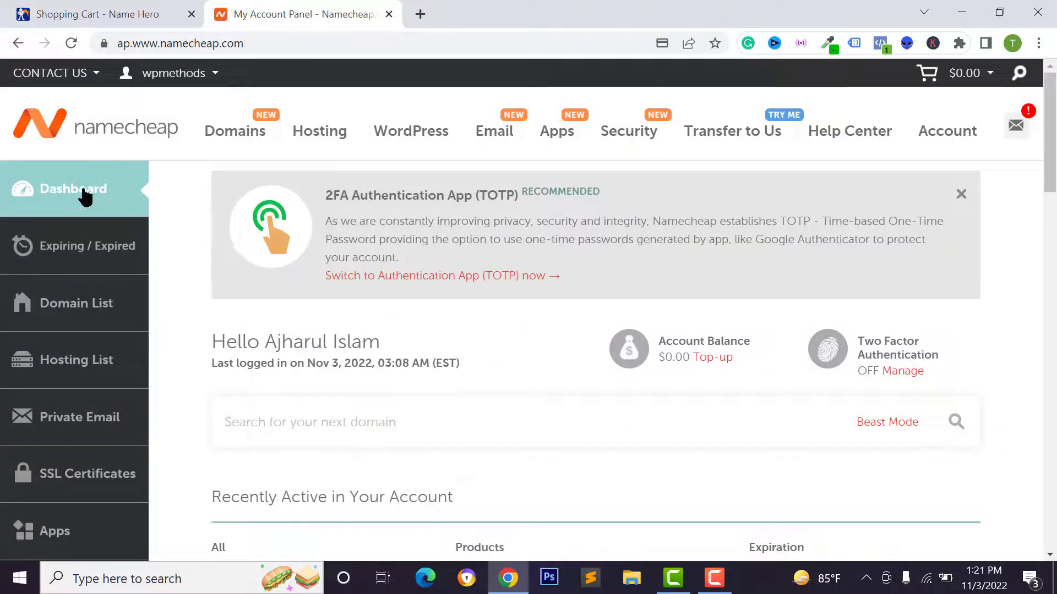
Copy 'ajharrashed' from Namecheap into NameHero's 'Use a domain you own' name field
{"action": "scroll", "coordinate": [396, 278], "scroll_direction": "down", "scroll_amount": 5}
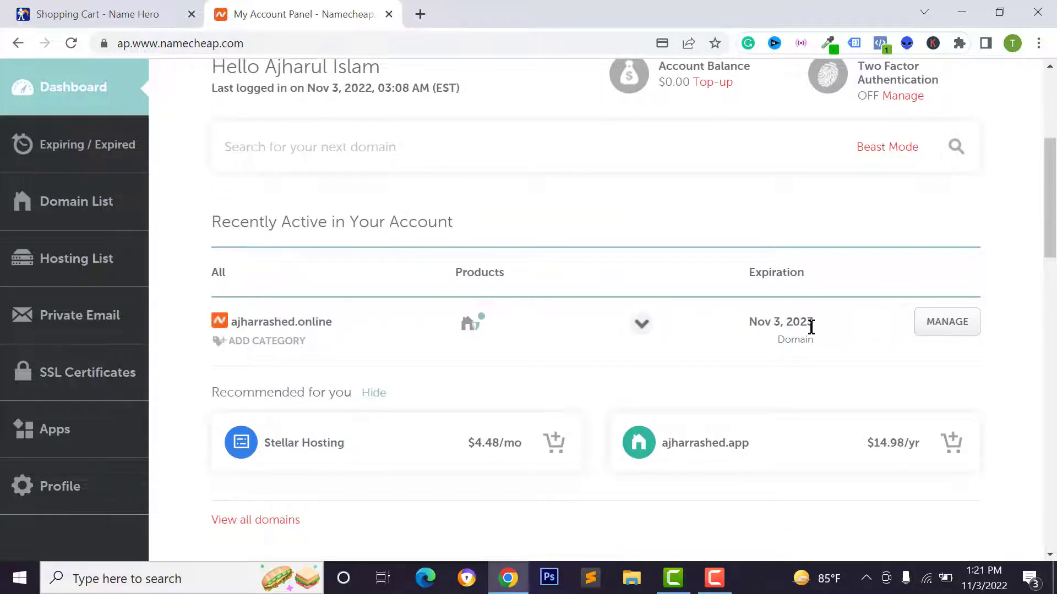
{"action": "double_click", "coordinate": [289, 322]}
{"action": "right_click", "coordinate": [283, 327]}
{"action": "left_click", "coordinate": [316, 341]}
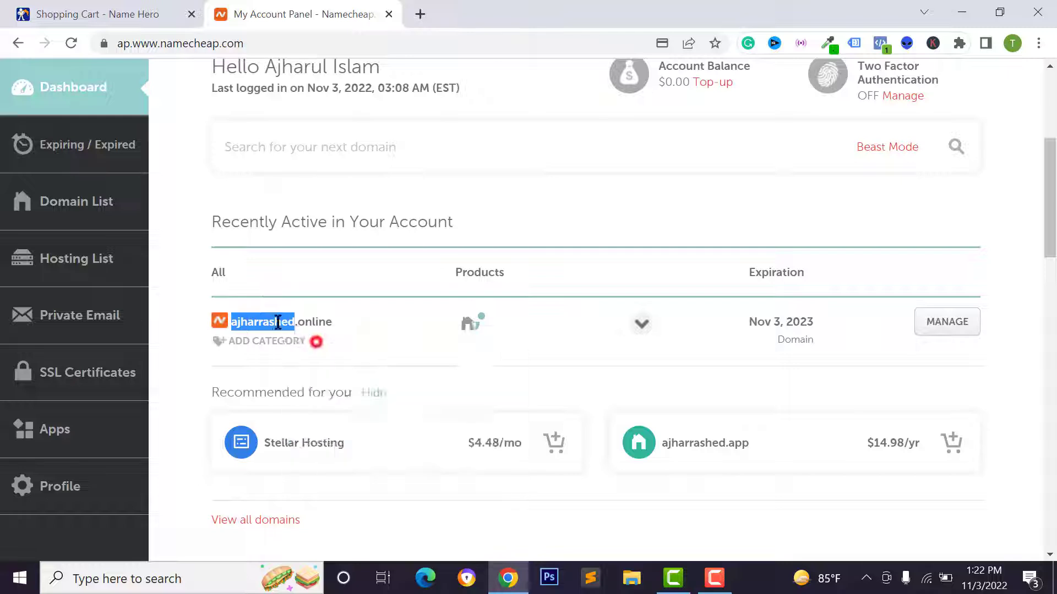
{"action": "left_click", "coordinate": [165, 8]}
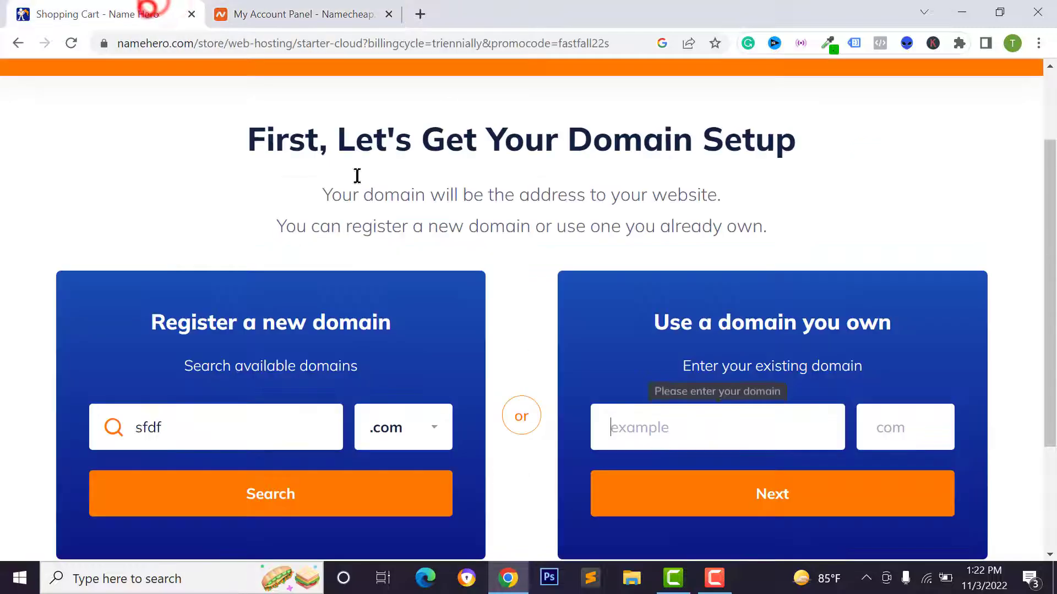
{"action": "right_click", "coordinate": [608, 429]}
{"action": "left_click", "coordinate": [654, 293]}
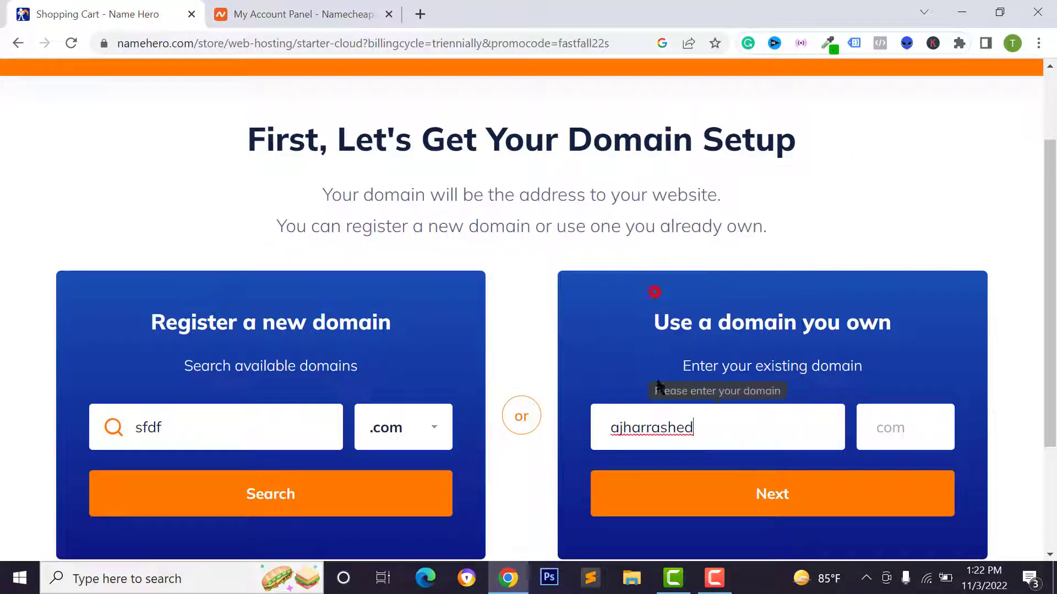
Copy 'online' into the extension field and submit ajharrashed.online as the existing domain
{"action": "left_click", "coordinate": [900, 405]}
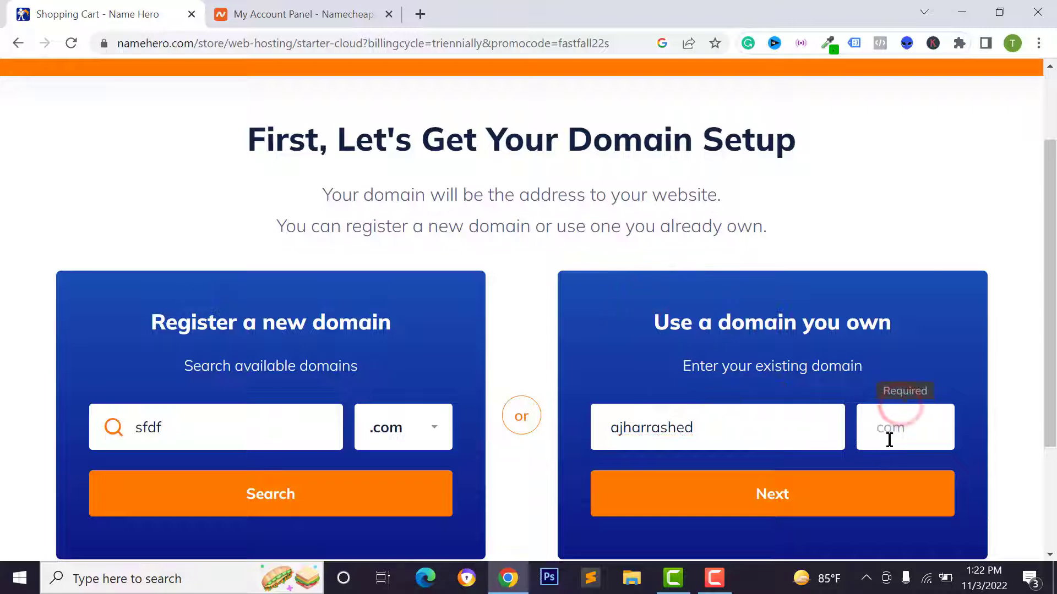
{"action": "left_click", "coordinate": [286, 10]}
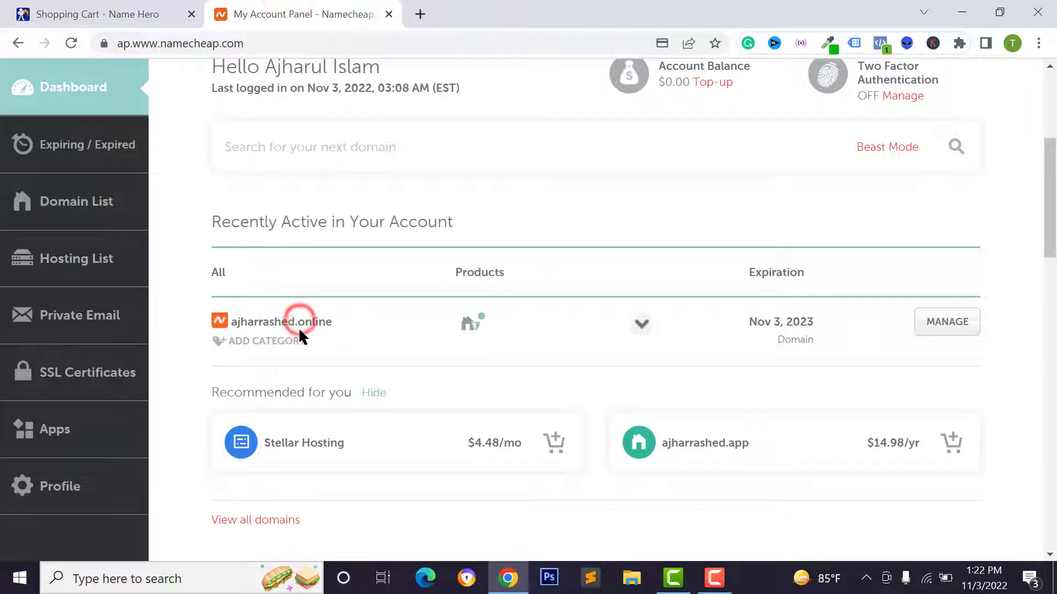
{"action": "left_click_drag", "start_coordinate": [299, 323], "coordinate": [334, 326]}
{"action": "right_click", "coordinate": [330, 327]}
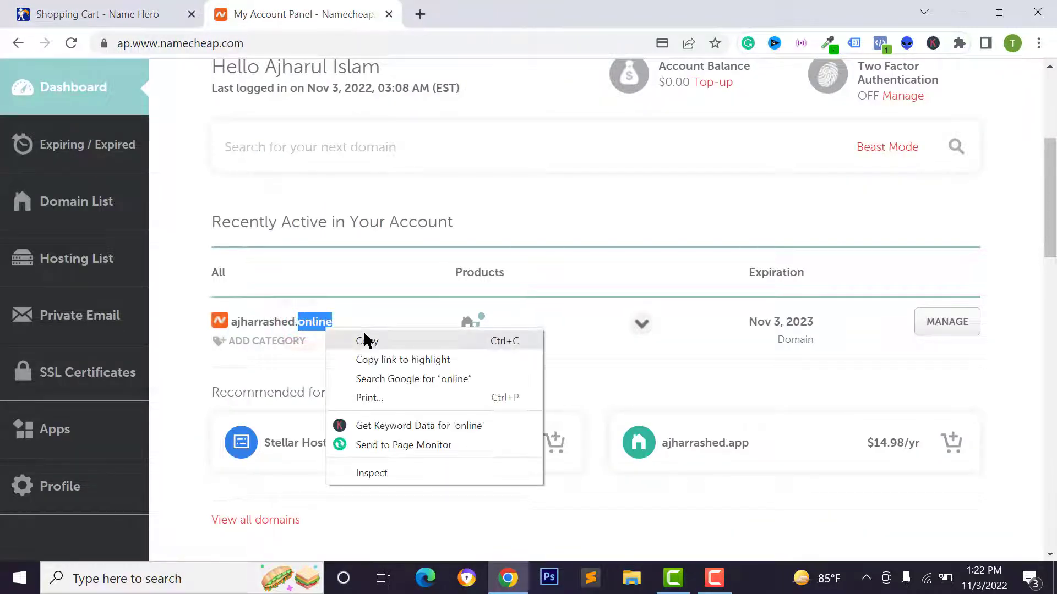
{"action": "left_click", "coordinate": [364, 335]}
{"action": "left_click", "coordinate": [96, 6]}
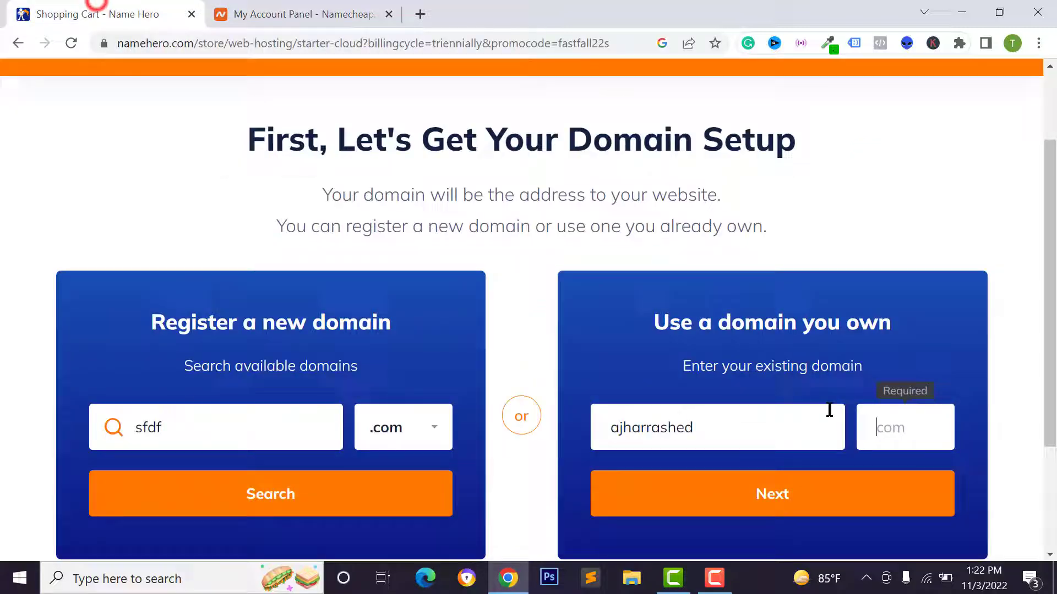
{"action": "right_click", "coordinate": [875, 427]}
{"action": "left_click", "coordinate": [914, 295]}
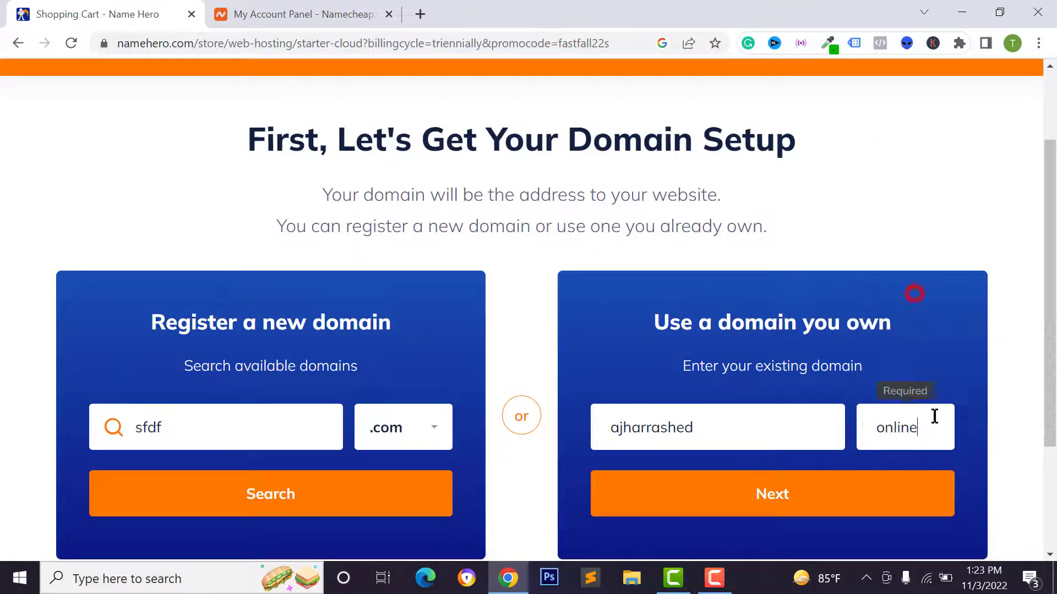
{"action": "left_click", "coordinate": [782, 498]}
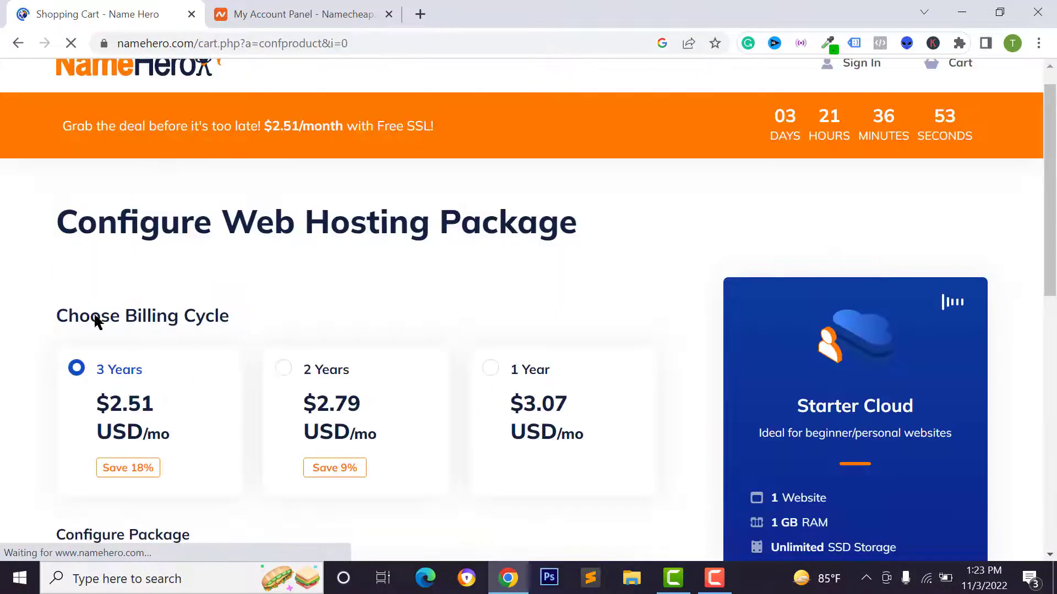
Switch billing to 1 Year and leave Premium Auto Backups at No Backup
{"action": "scroll", "coordinate": [238, 348], "scroll_direction": "down", "scroll_amount": 3}
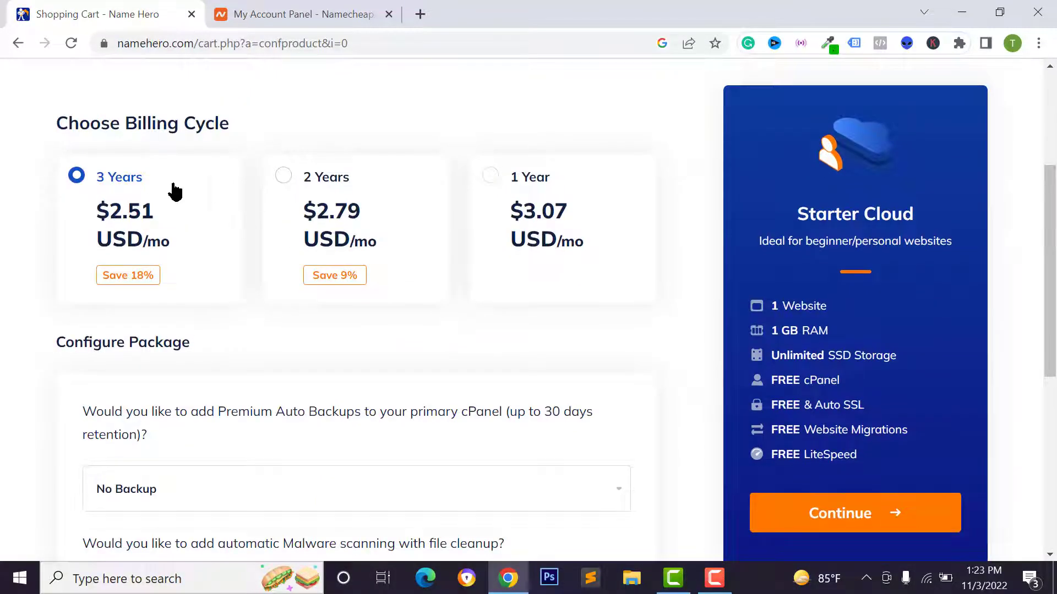
{"action": "left_click", "coordinate": [503, 177]}
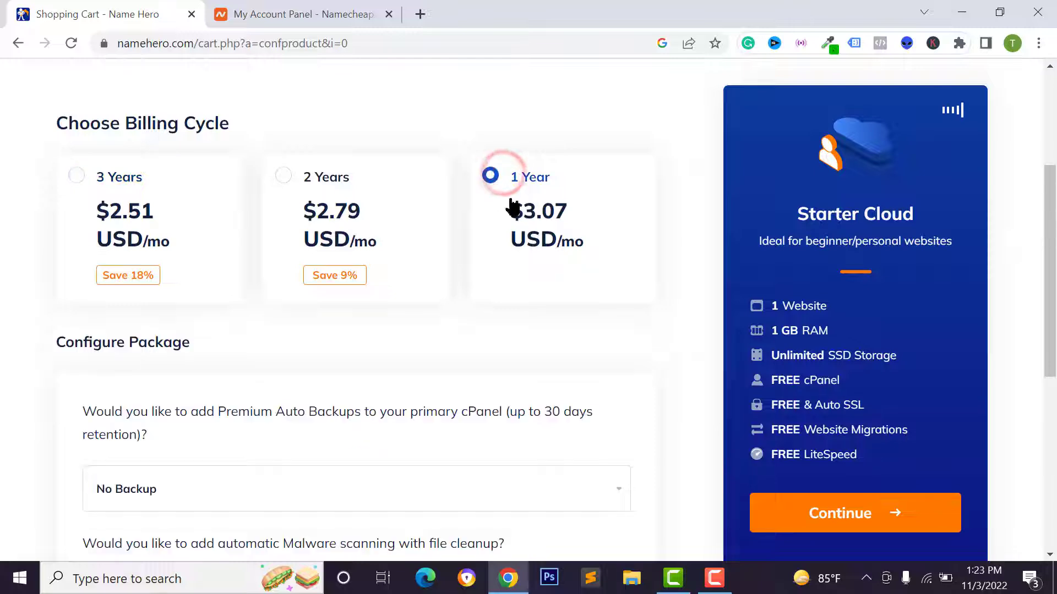
{"action": "scroll", "coordinate": [236, 358], "scroll_direction": "down", "scroll_amount": 2}
{"action": "left_click", "coordinate": [237, 355]}
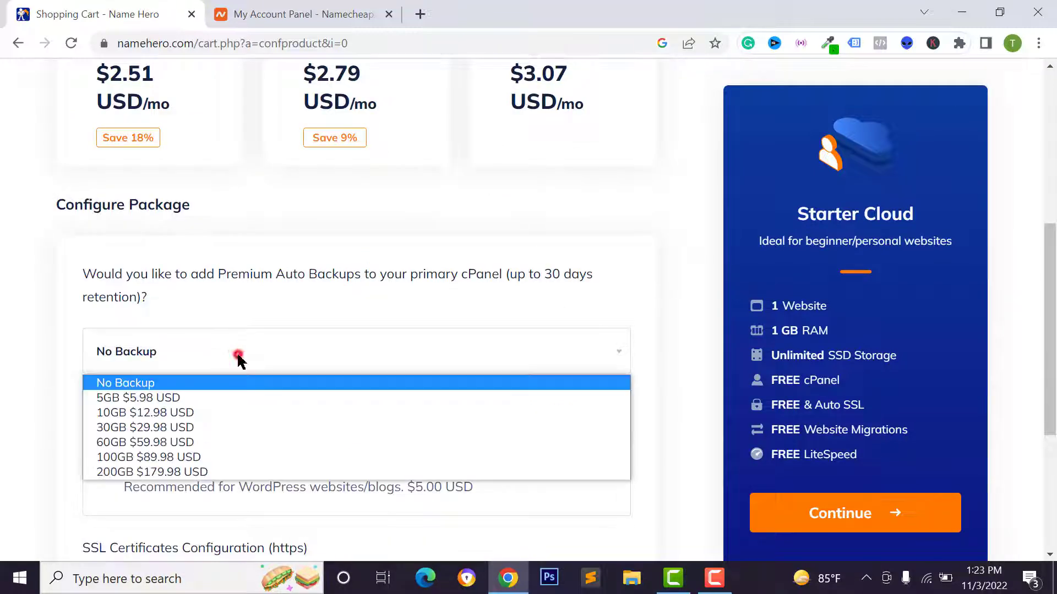
{"action": "left_click", "coordinate": [130, 397]}
{"action": "left_click", "coordinate": [147, 359]}
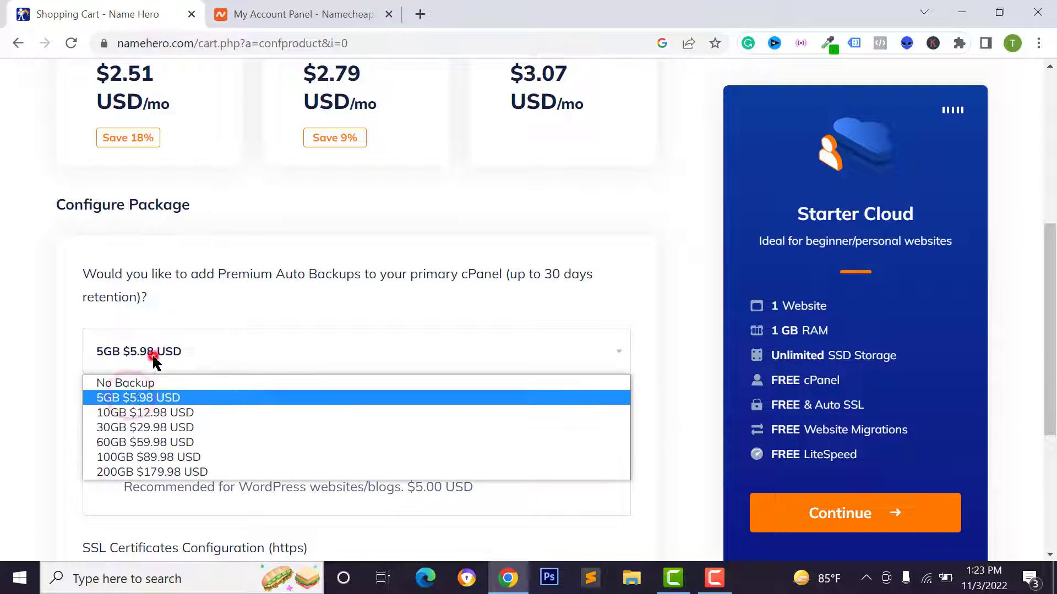
{"action": "left_click", "coordinate": [152, 383]}
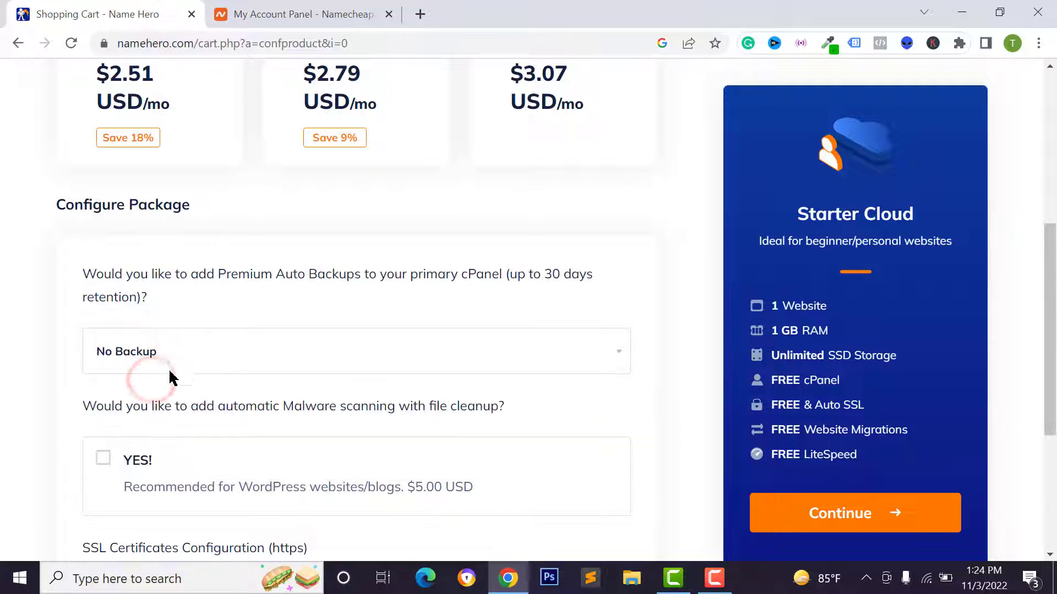
Keep the free Let's Encrypt Auto SSL option and continue to Review & Checkout
{"action": "scroll", "coordinate": [157, 258], "scroll_direction": "down", "scroll_amount": 2}
{"action": "scroll", "coordinate": [200, 259], "scroll_direction": "down", "scroll_amount": 2}
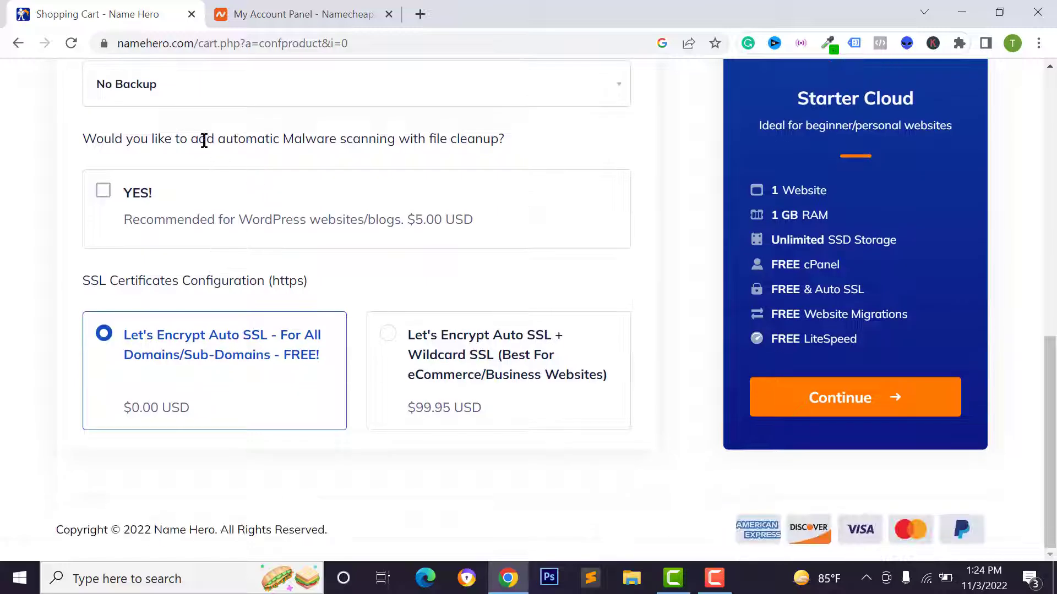
{"action": "scroll", "coordinate": [165, 165], "scroll_direction": "up", "scroll_amount": 2}
{"action": "scroll", "coordinate": [192, 268], "scroll_direction": "up", "scroll_amount": 1}
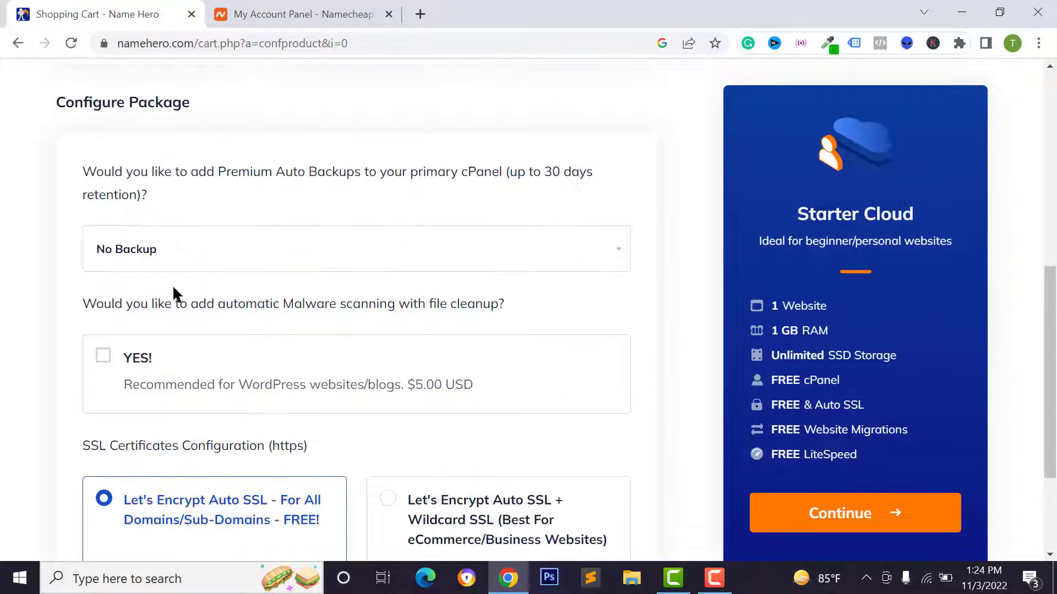
{"action": "scroll", "coordinate": [174, 295], "scroll_direction": "down", "scroll_amount": 3}
{"action": "triple_click", "coordinate": [169, 355]}
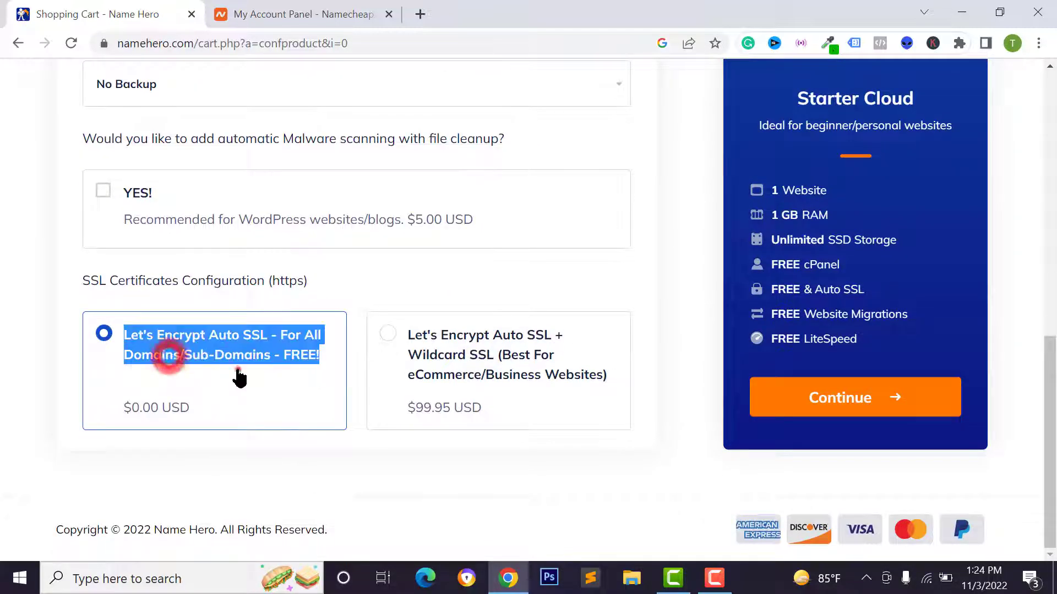
{"action": "left_click", "coordinate": [237, 370]}
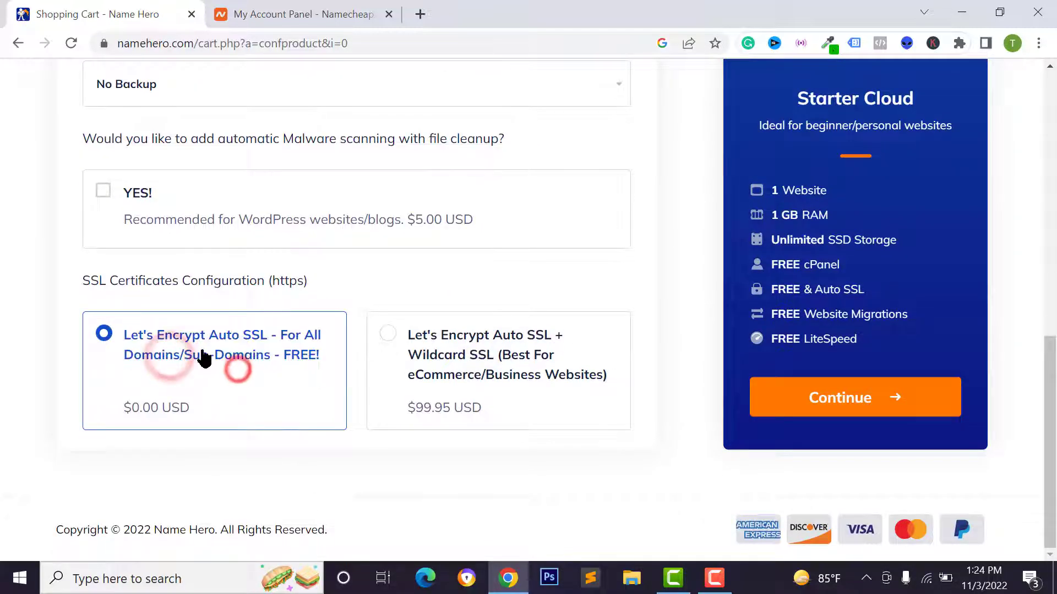
{"action": "left_click", "coordinate": [837, 402]}
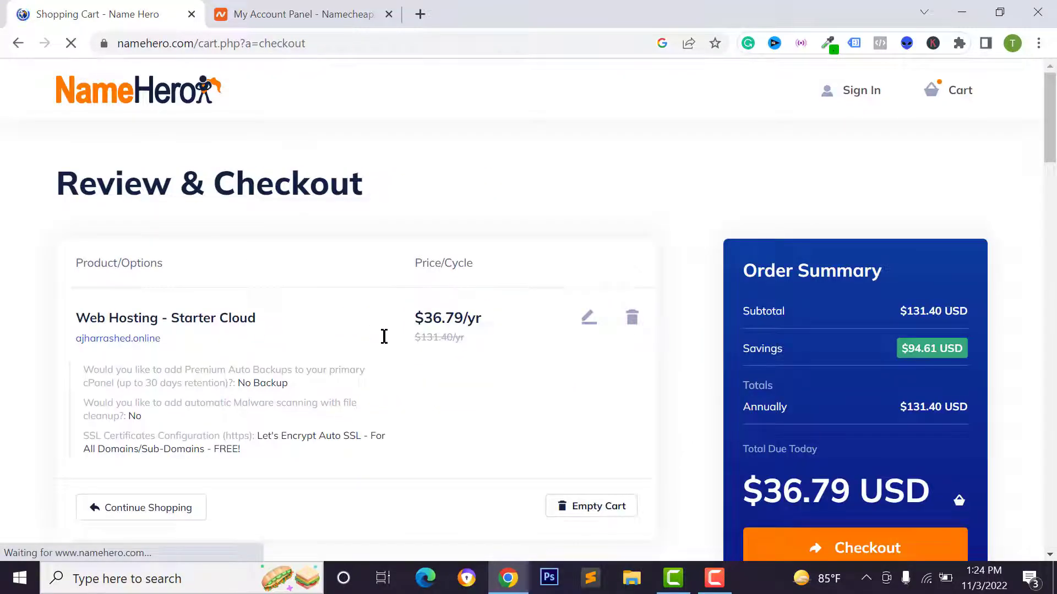
Try the existing-customer login, then switch to creating a new account instead
{"action": "scroll", "coordinate": [231, 315], "scroll_direction": "down", "scroll_amount": 9}
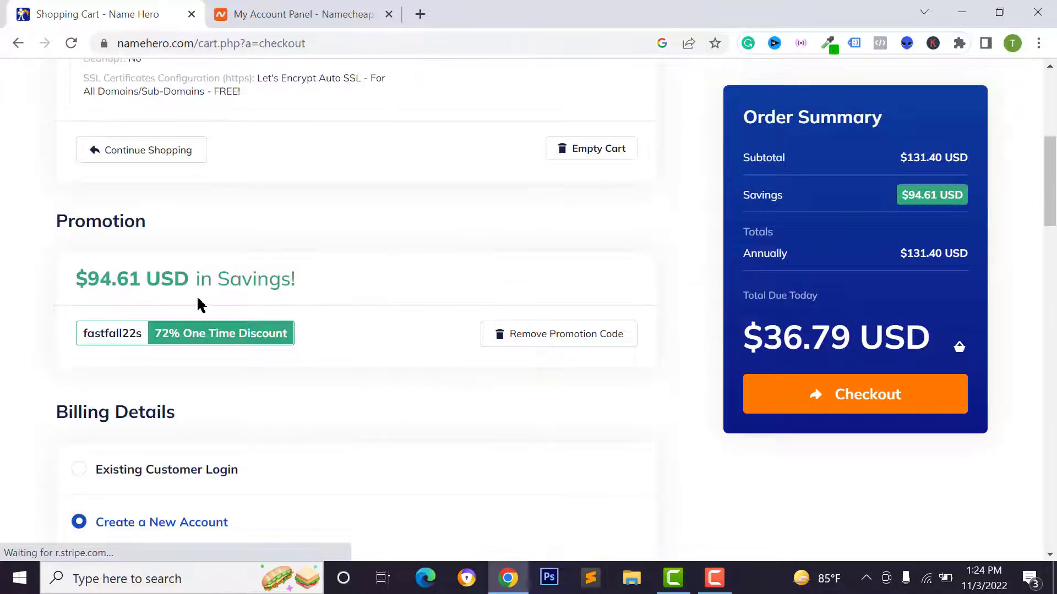
{"action": "scroll", "coordinate": [311, 321], "scroll_direction": "down", "scroll_amount": 6}
{"action": "scroll", "coordinate": [311, 318], "scroll_direction": "up", "scroll_amount": 7}
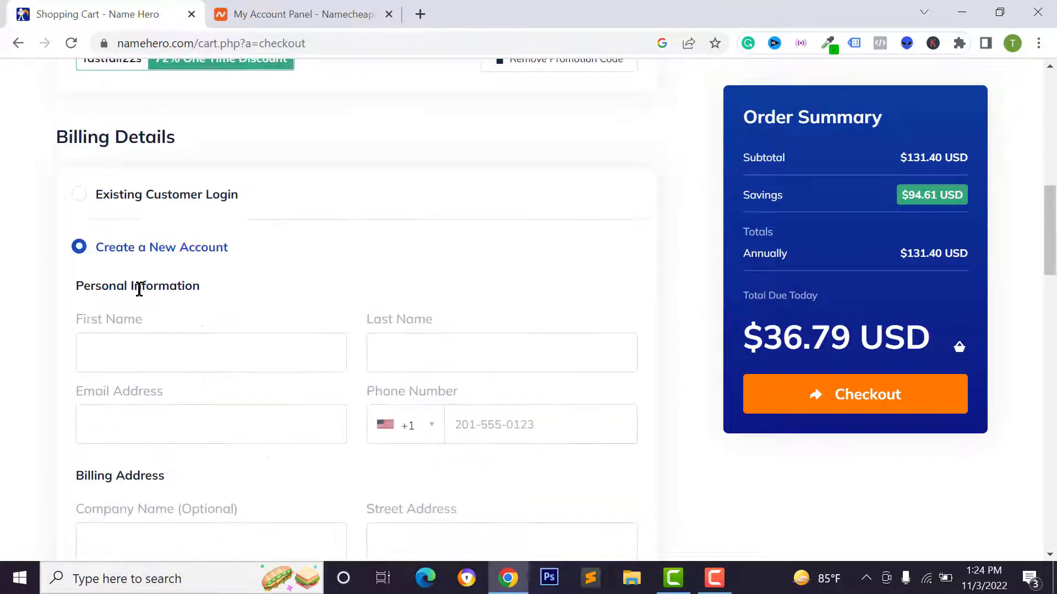
{"action": "scroll", "coordinate": [135, 262], "scroll_direction": "down", "scroll_amount": 2}
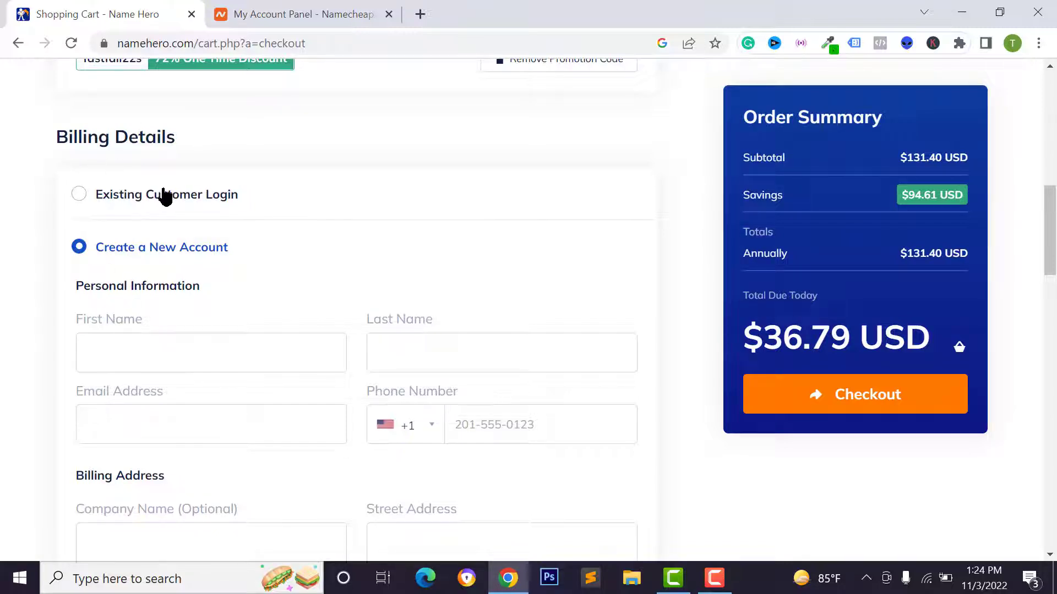
{"action": "left_click", "coordinate": [165, 194]}
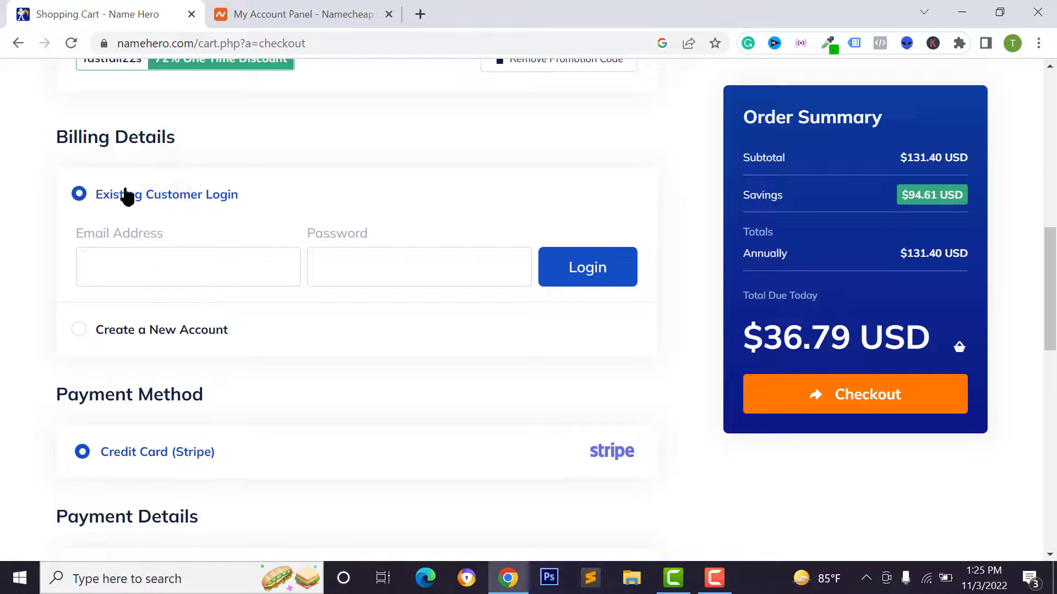
{"action": "left_click", "coordinate": [141, 263]}
{"action": "left_click", "coordinate": [385, 267]}
{"action": "left_click", "coordinate": [185, 188]}
{"action": "left_click", "coordinate": [132, 333]}
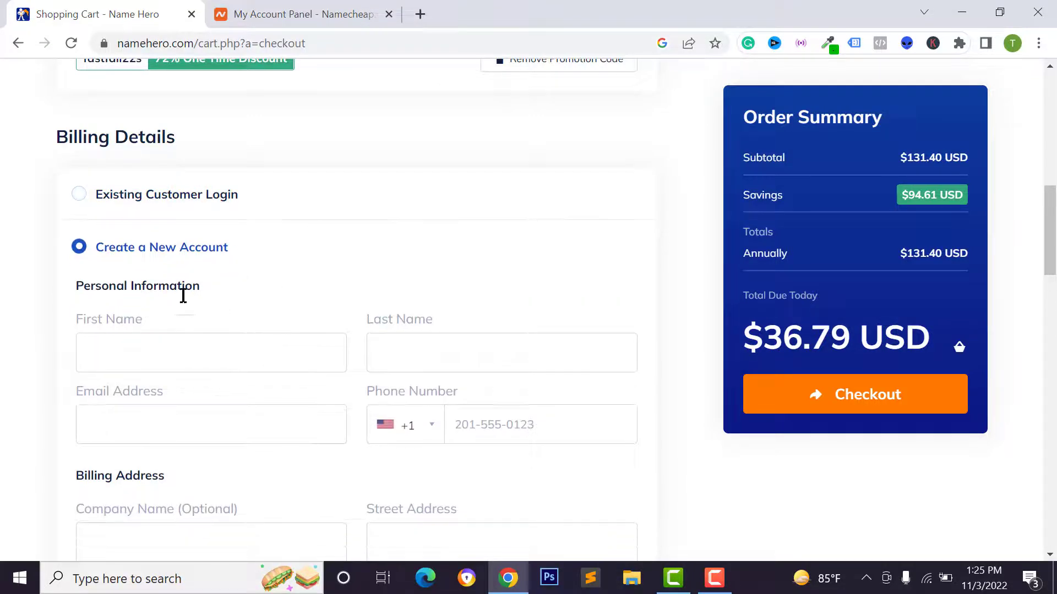
Fill the personal and billing details from a saved autofill profile
{"action": "scroll", "coordinate": [187, 325], "scroll_direction": "down", "scroll_amount": 2}
{"action": "left_click", "coordinate": [169, 249]}
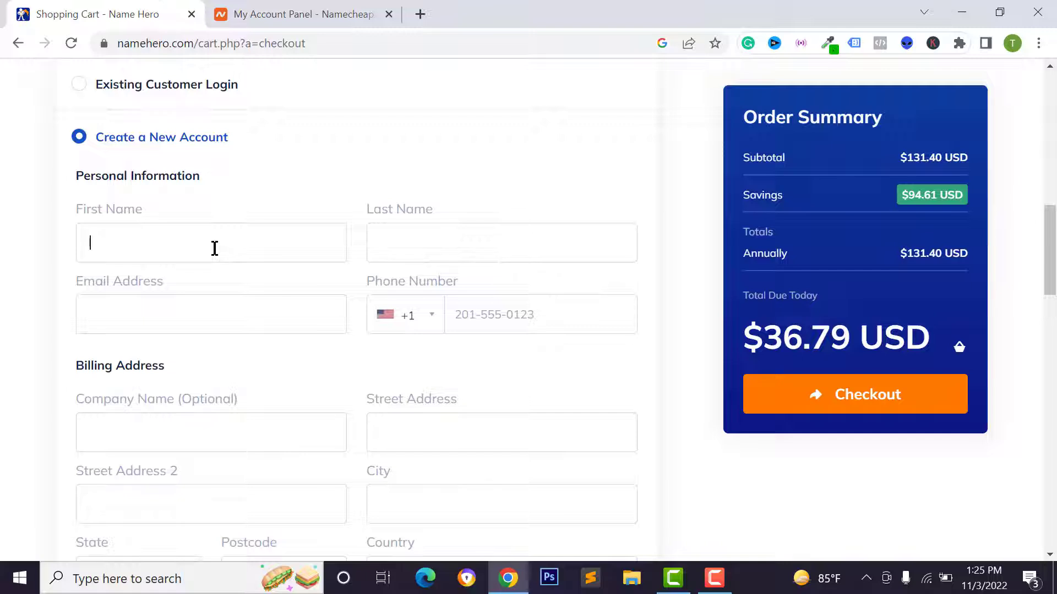
{"action": "left_click", "coordinate": [213, 247]}
{"action": "left_click", "coordinate": [236, 304]}
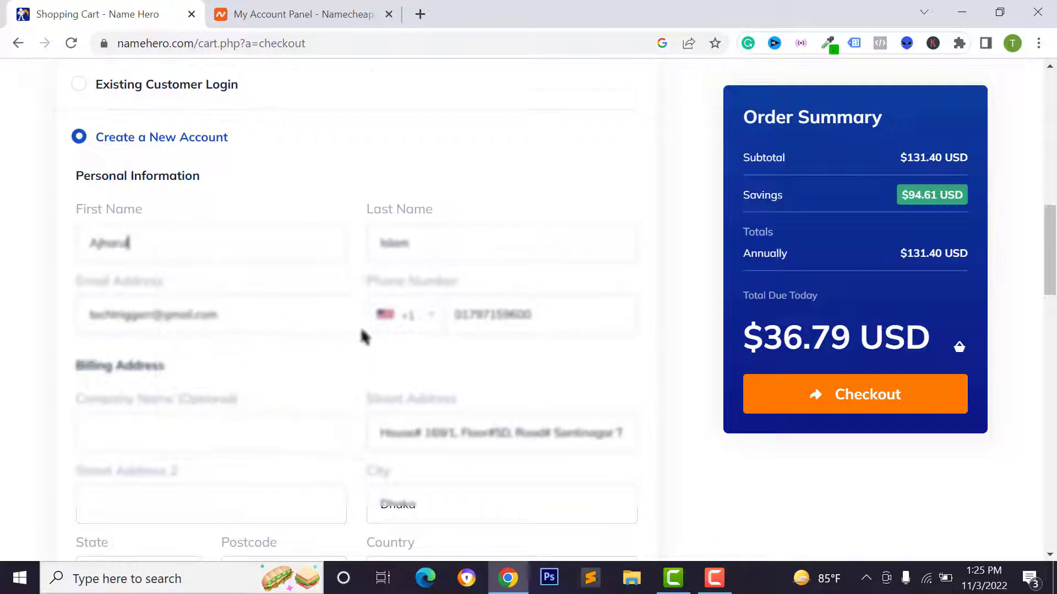
{"action": "scroll", "coordinate": [363, 336], "scroll_direction": "down", "scroll_amount": 10}
Enter and confirm the account password under Account Security
{"action": "left_click", "coordinate": [116, 348]}
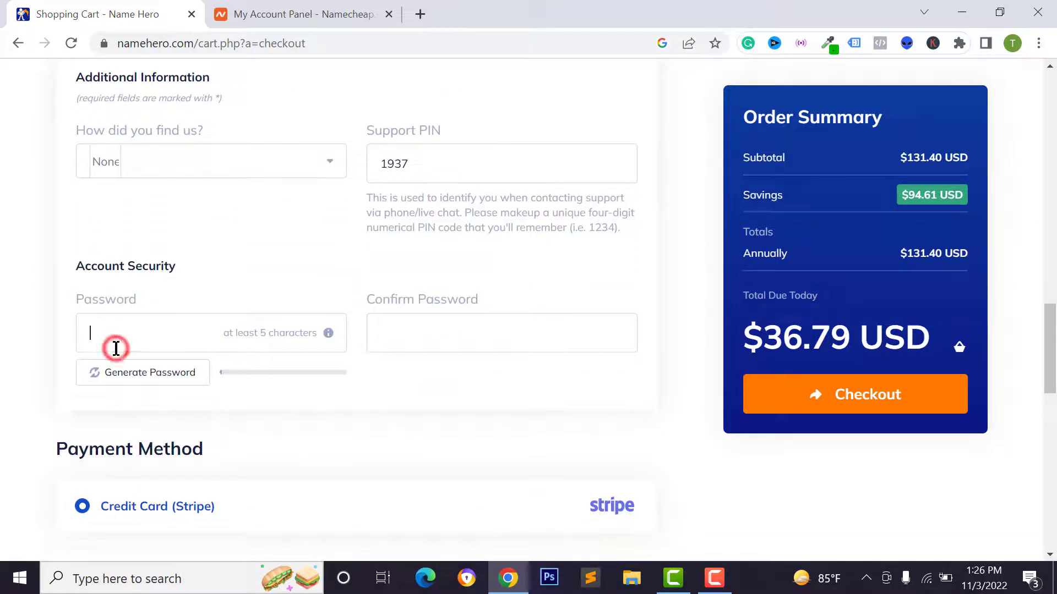
{"action": "key", "text": "ctrl+v"}
{"action": "double_click", "coordinate": [184, 332]}
{"action": "left_click", "coordinate": [476, 332]}
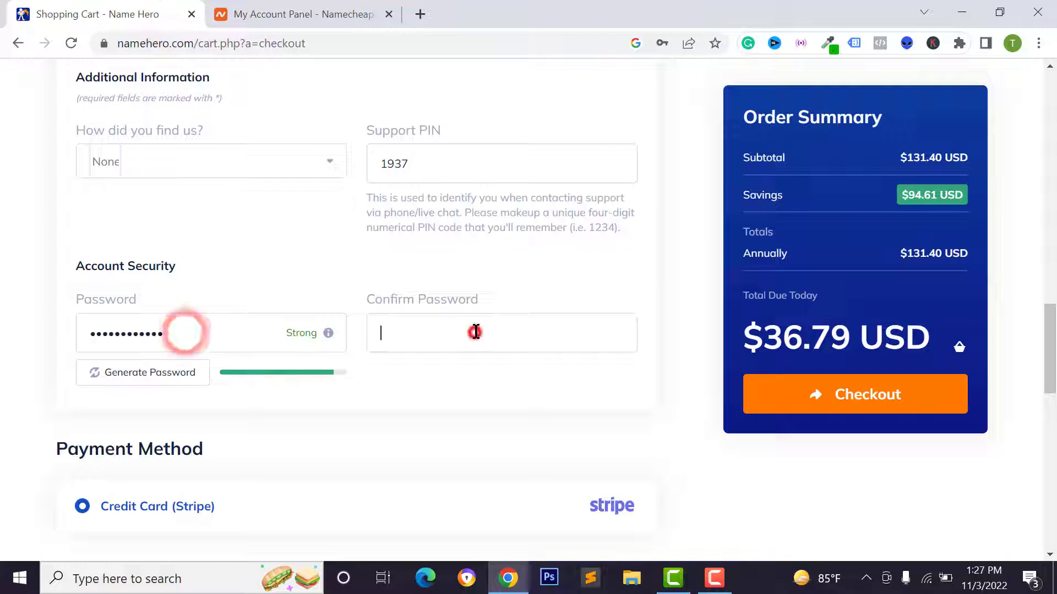
{"action": "type", "text": "•"}
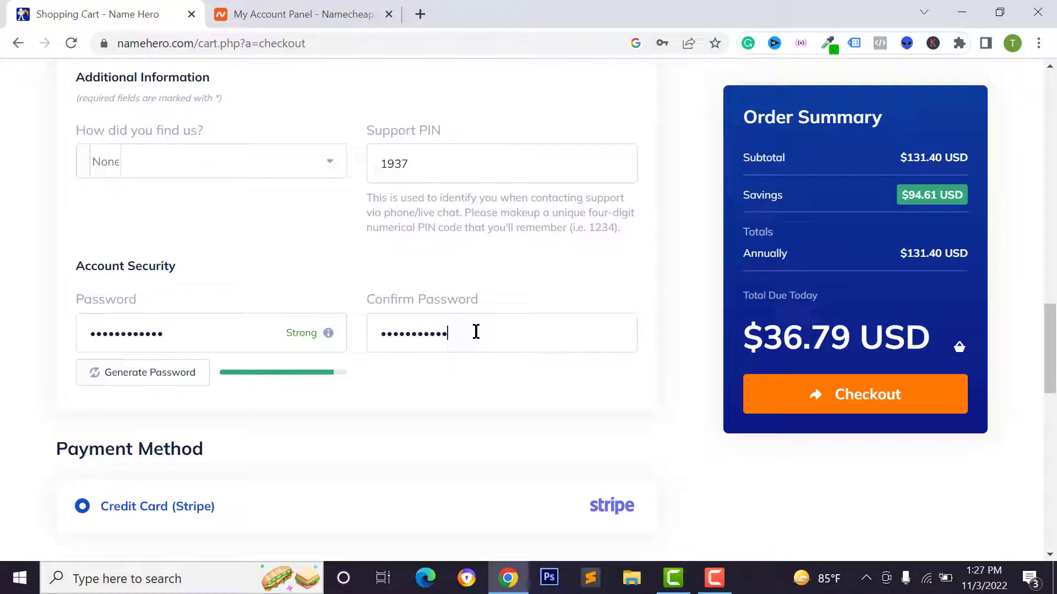
Go to Payment Details and start entering the credit card number
{"action": "scroll", "coordinate": [330, 313], "scroll_direction": "down", "scroll_amount": 7}
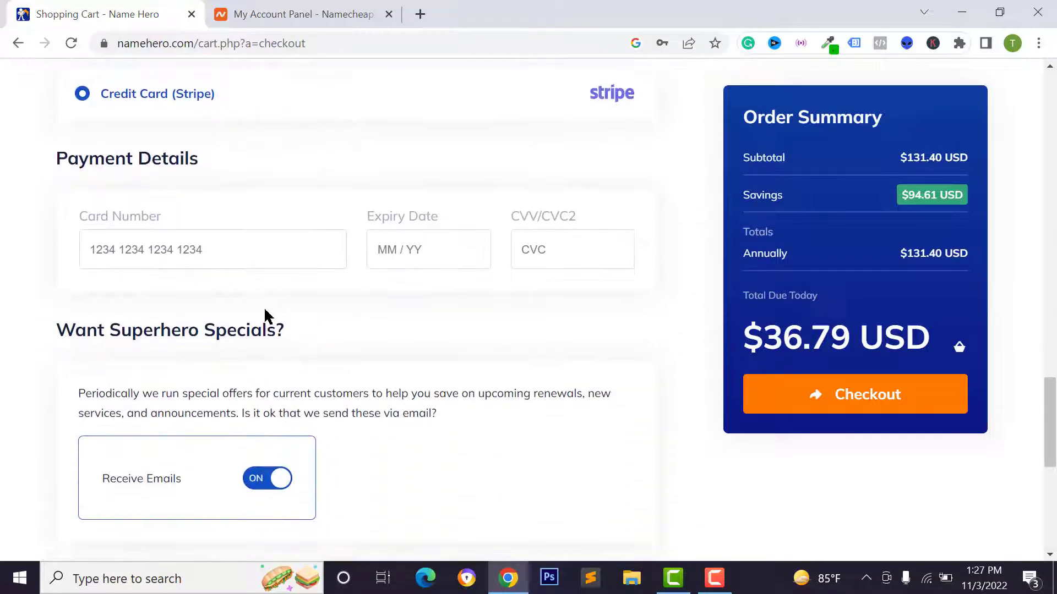
{"action": "scroll", "coordinate": [173, 277], "scroll_direction": "up", "scroll_amount": 1}
{"action": "scroll", "coordinate": [153, 280], "scroll_direction": "up", "scroll_amount": 1}
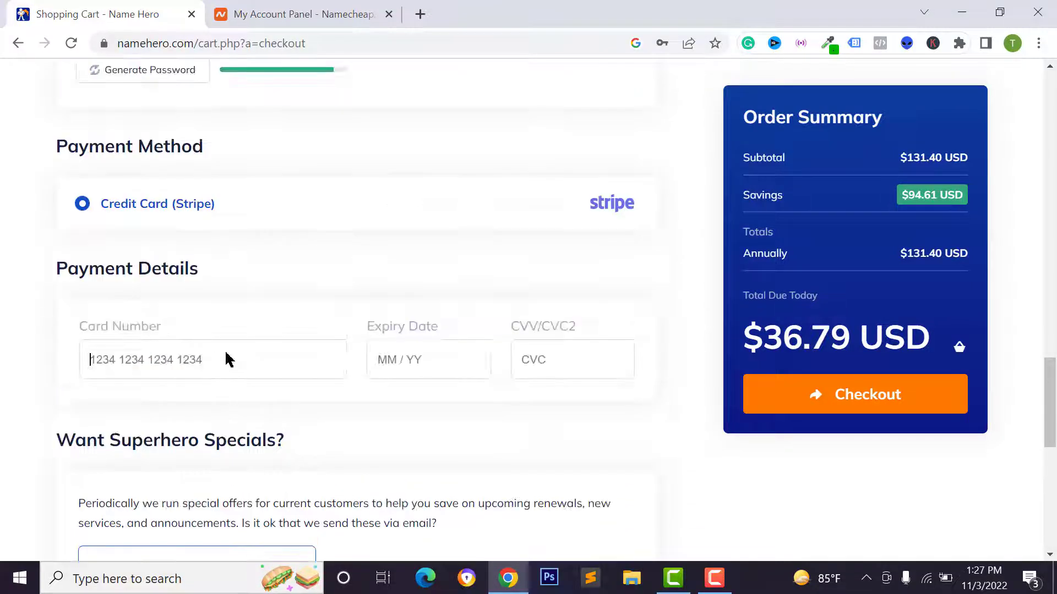
{"action": "left_click", "coordinate": [229, 359]}
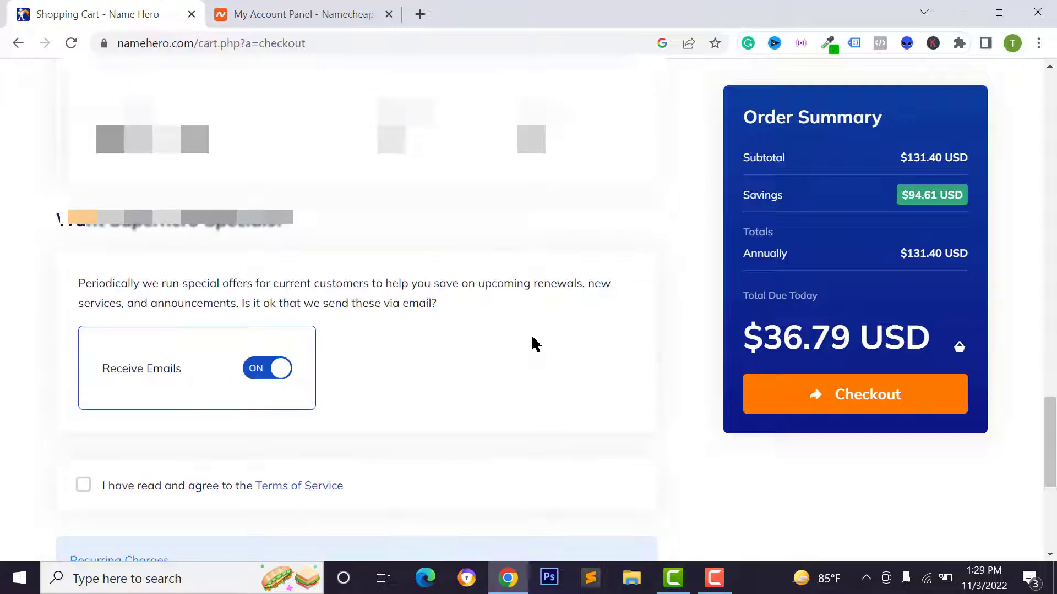
{"action": "scroll", "coordinate": [531, 343], "scroll_direction": "down", "scroll_amount": 5}
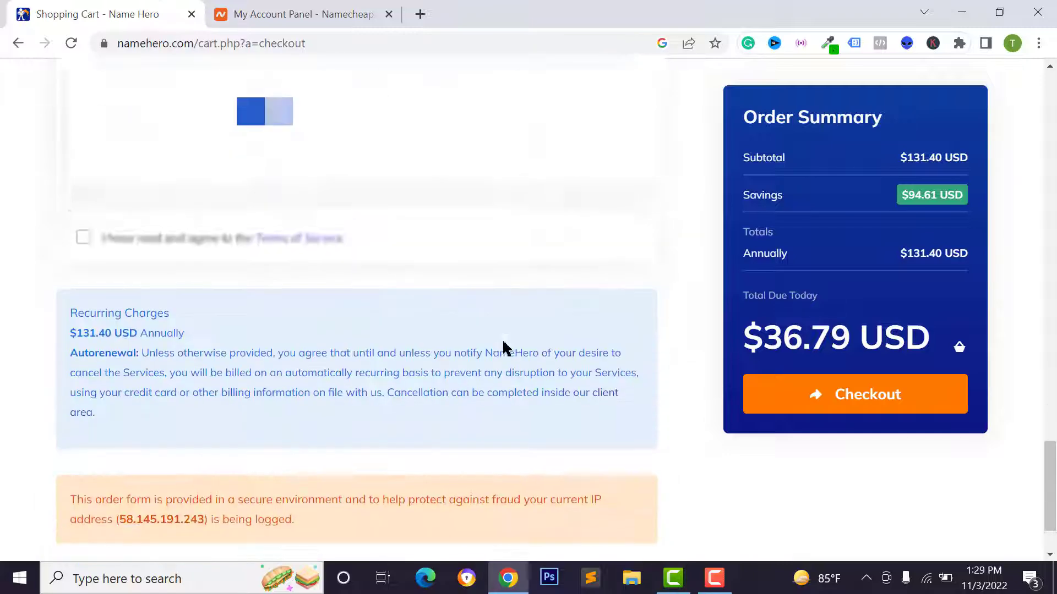
Agree to the Terms of Service and place the hosting order with Checkout
{"action": "scroll", "coordinate": [495, 354], "scroll_direction": "down", "scroll_amount": 2}
{"action": "scroll", "coordinate": [275, 275], "scroll_direction": "up", "scroll_amount": 2}
{"action": "left_click", "coordinate": [83, 282]}
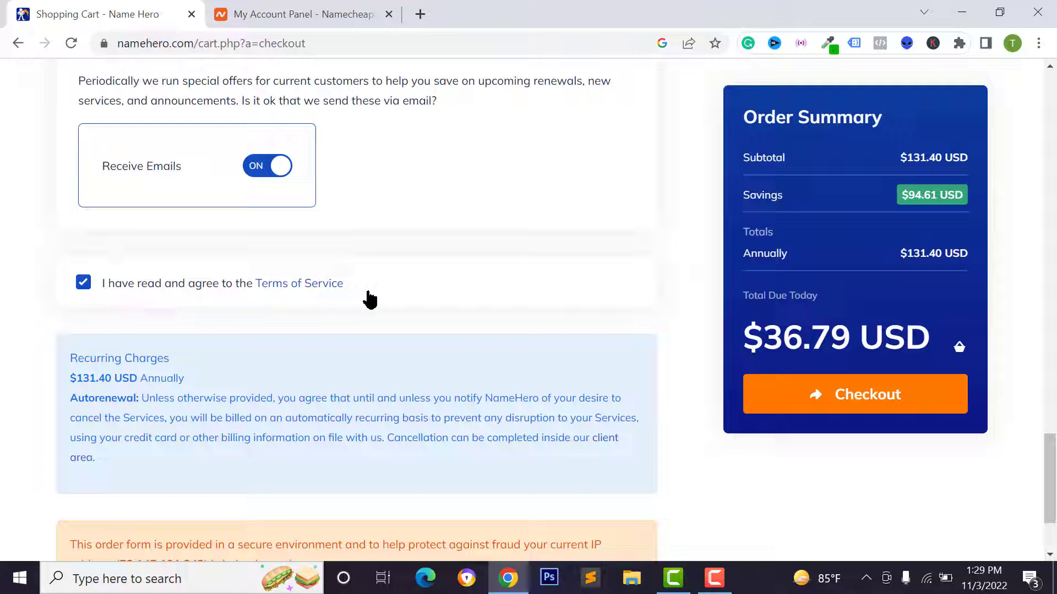
{"action": "left_click", "coordinate": [844, 409]}
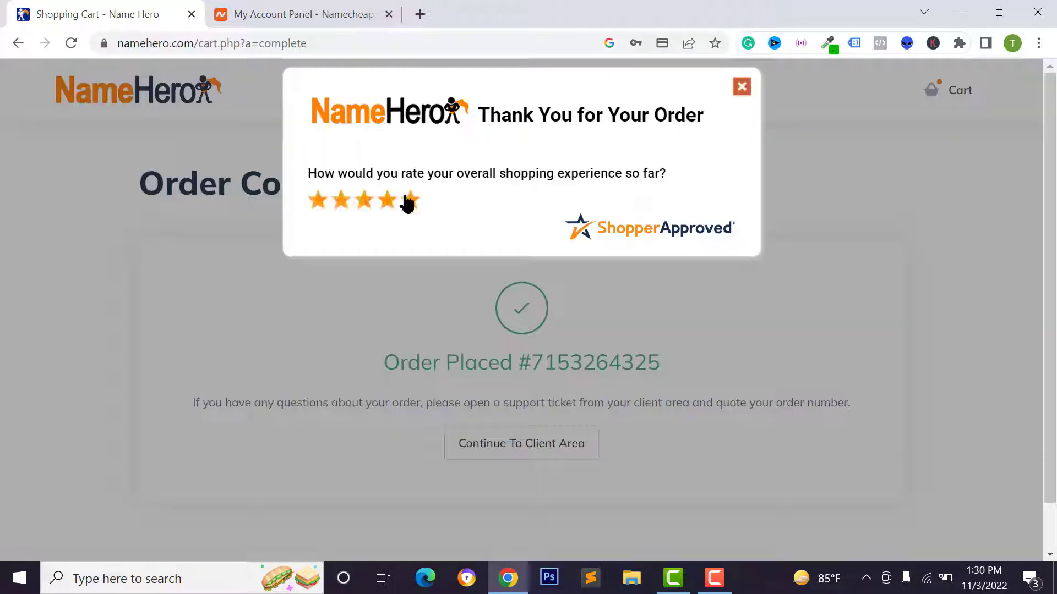
Rate the shopping experience five stars and close the review popup
{"action": "left_click", "coordinate": [410, 202]}
{"action": "scroll", "coordinate": [457, 295], "scroll_direction": "down", "scroll_amount": 4}
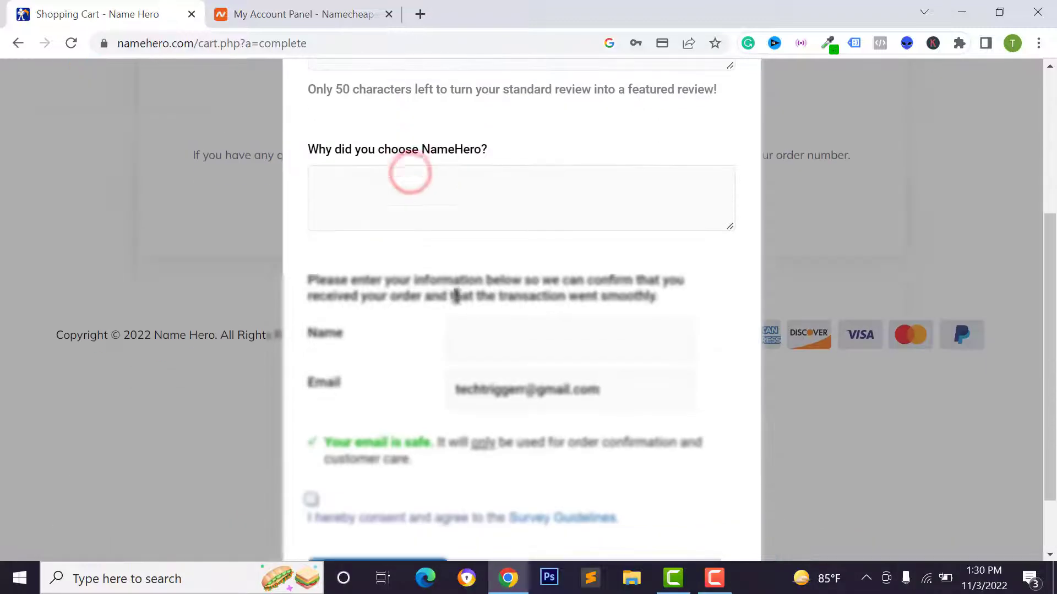
{"action": "scroll", "coordinate": [458, 295], "scroll_direction": "up", "scroll_amount": 5}
{"action": "left_click", "coordinate": [736, 90]}
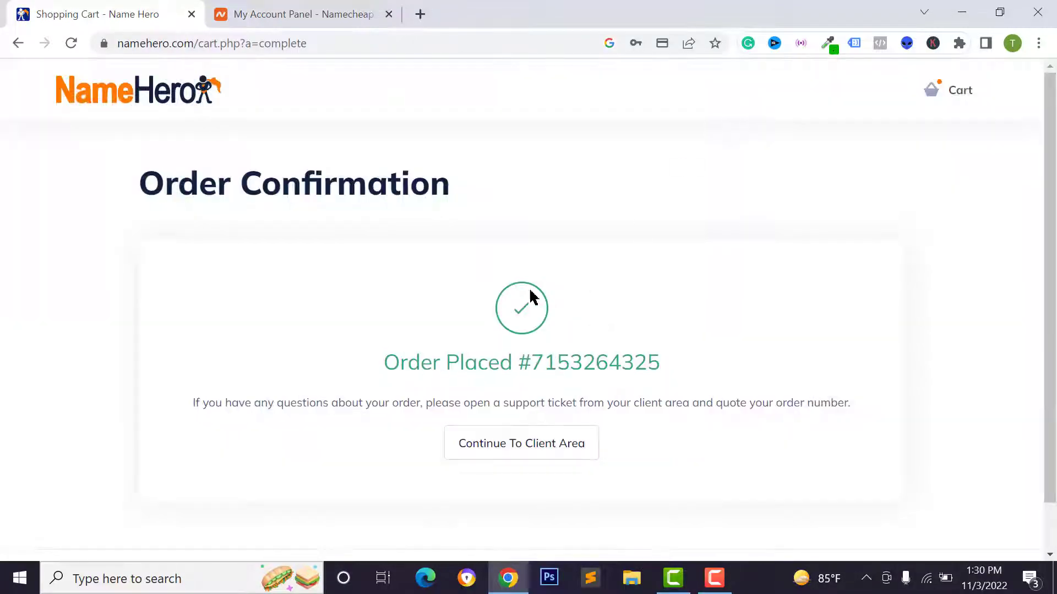
Continue to the client area and open the Web Hosting - Starter Cloud service
{"action": "left_click", "coordinate": [534, 454]}
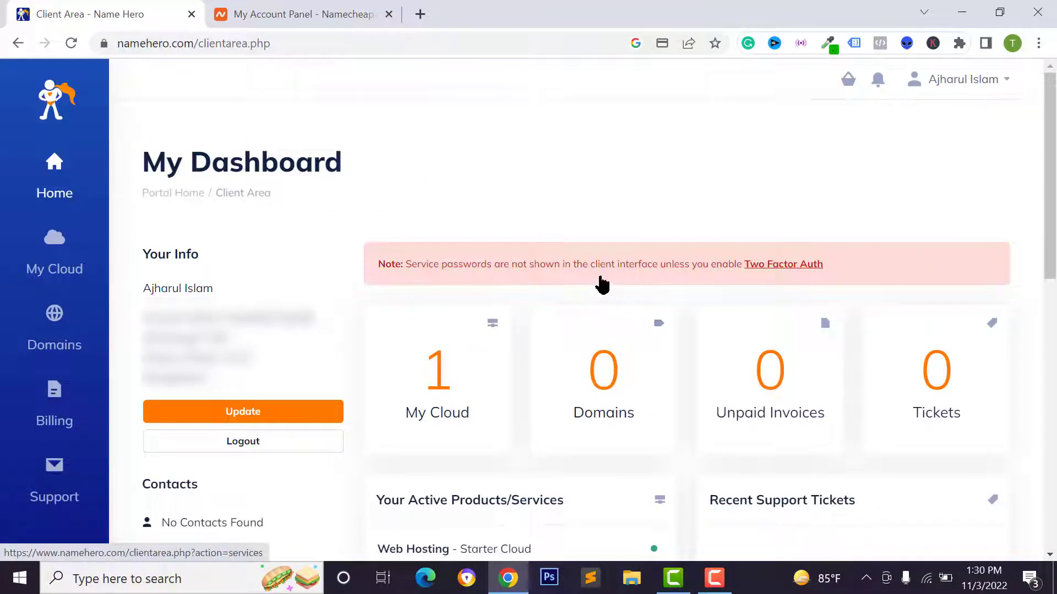
{"action": "scroll", "coordinate": [476, 306], "scroll_direction": "down", "scroll_amount": 2}
{"action": "scroll", "coordinate": [477, 307], "scroll_direction": "up", "scroll_amount": 2}
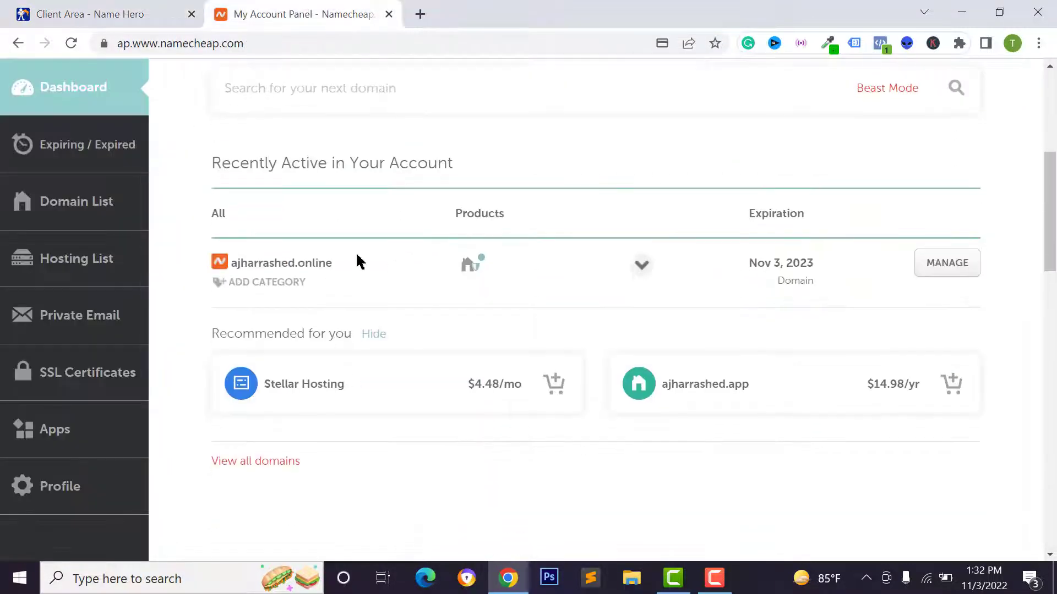
{"action": "scroll", "coordinate": [356, 262], "scroll_direction": "down", "scroll_amount": 1}
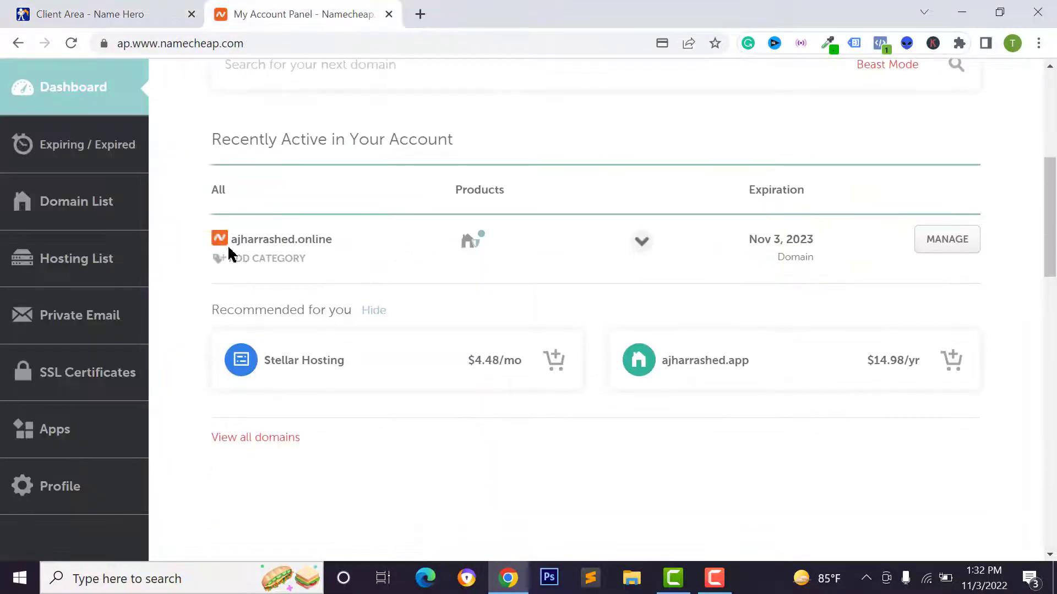
{"action": "left_click", "coordinate": [94, 7]}
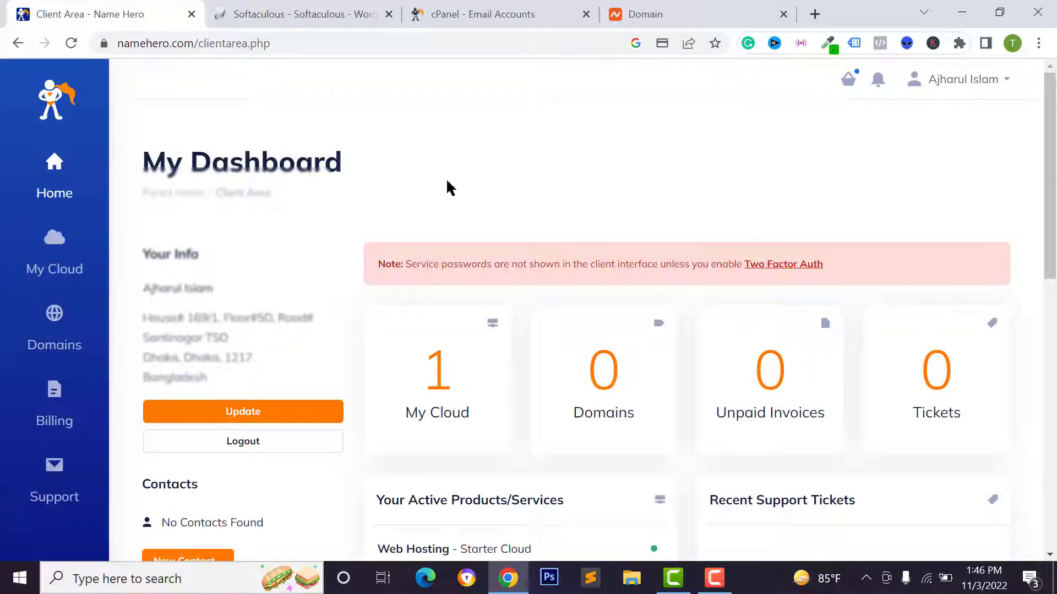
{"action": "scroll", "coordinate": [441, 247], "scroll_direction": "down", "scroll_amount": 2}
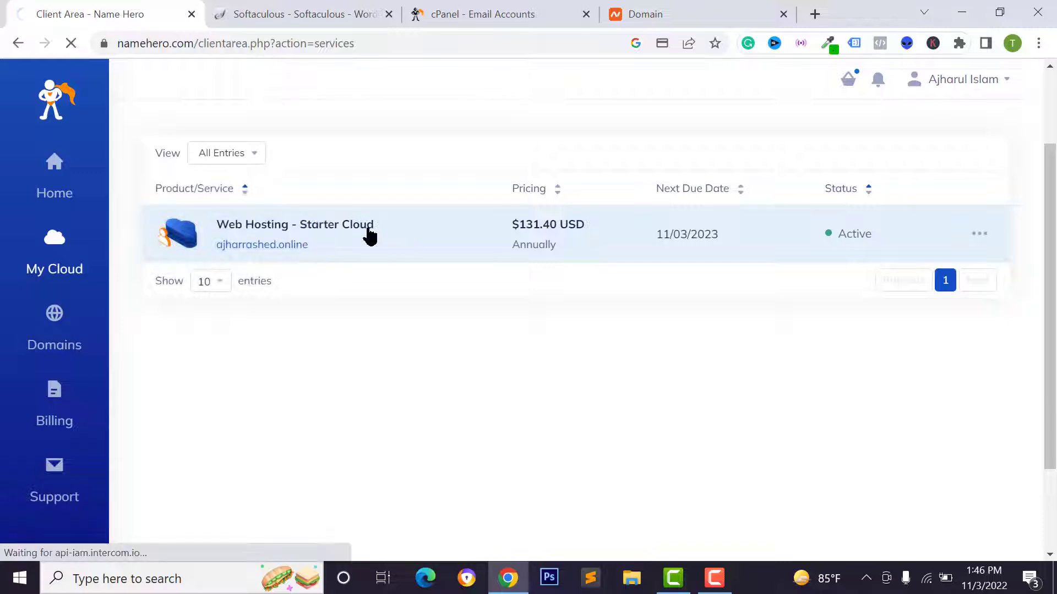
{"action": "left_click", "coordinate": [326, 236]}
Select the primary IP, server name node212.namehero.net and the nameservers in the details panel
{"action": "scroll", "coordinate": [512, 297], "scroll_direction": "down", "scroll_amount": 5}
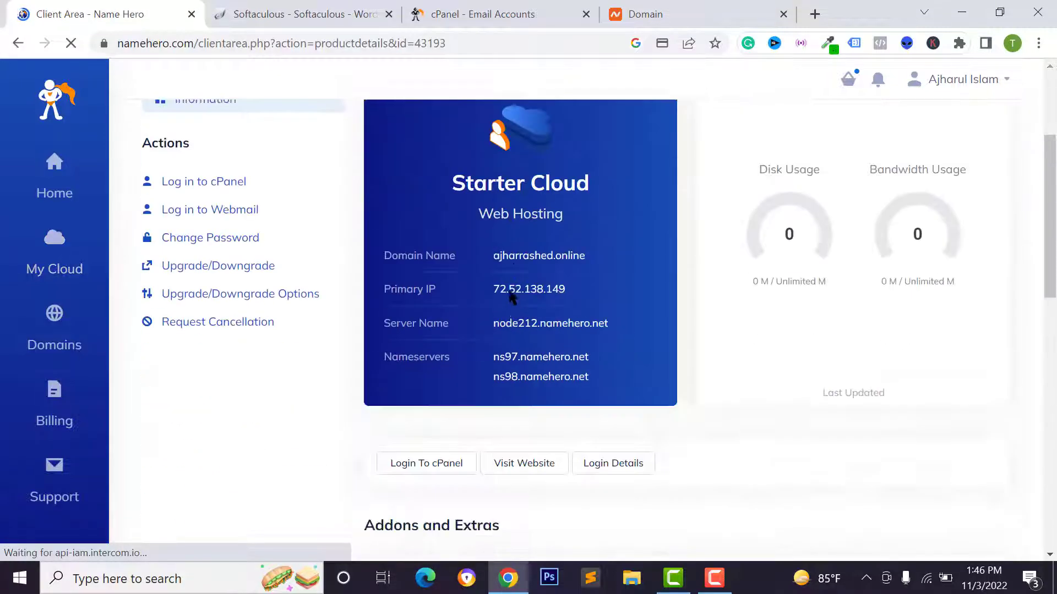
{"action": "scroll", "coordinate": [432, 328], "scroll_direction": "down", "scroll_amount": 1}
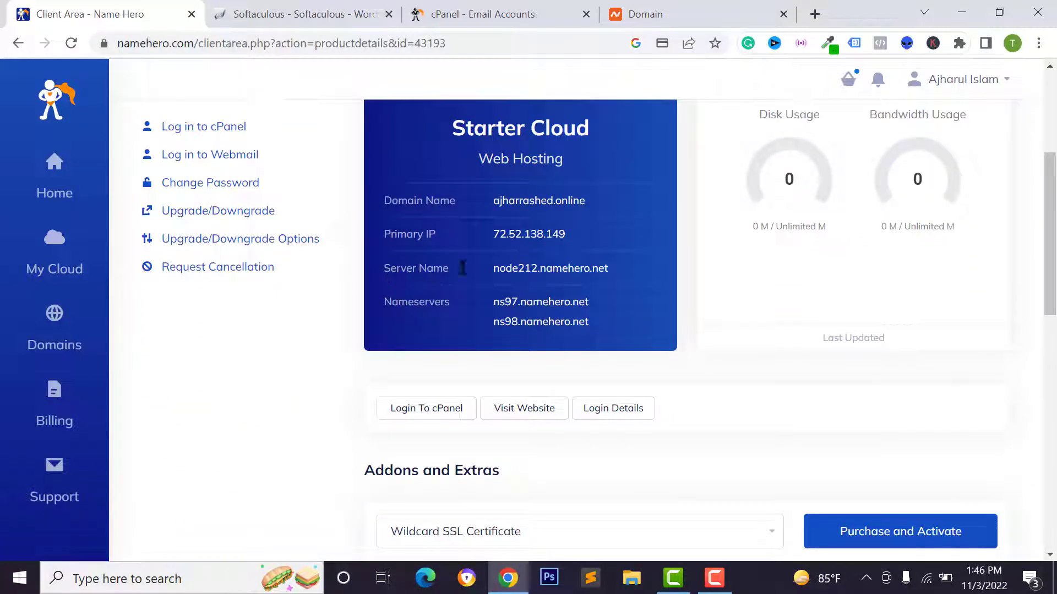
{"action": "left_click_drag", "start_coordinate": [477, 236], "coordinate": [560, 228]}
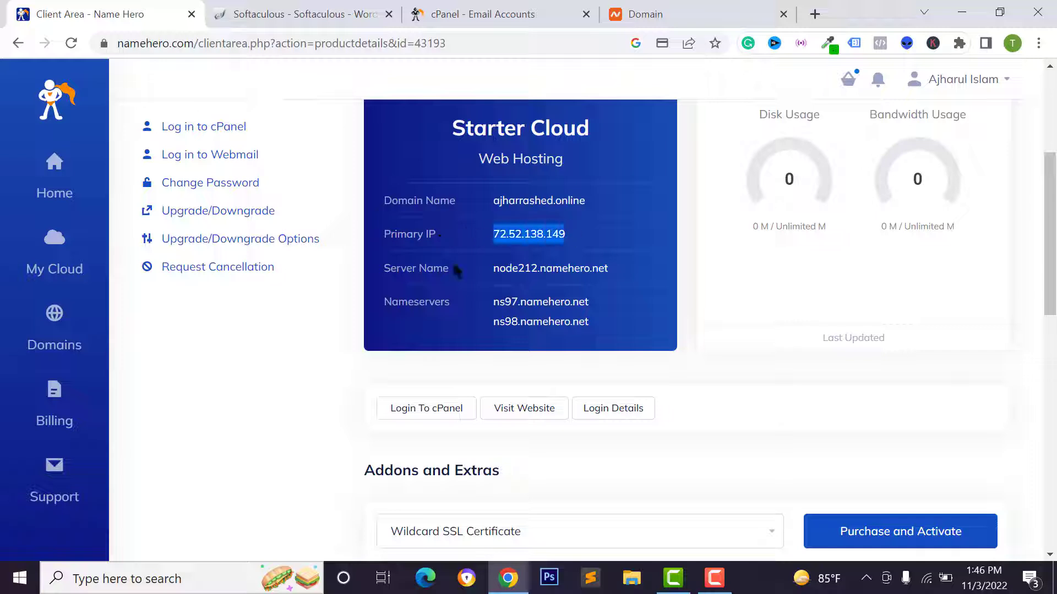
{"action": "left_click_drag", "start_coordinate": [465, 273], "coordinate": [618, 272]}
{"action": "left_click_drag", "start_coordinate": [395, 317], "coordinate": [568, 300]}
{"action": "key", "text": "ctrl+c"}
Copy ns97.namehero.net from NameHero into Namecheap's Nameserver 1
{"action": "left_click", "coordinate": [418, 306]}
{"action": "right_click", "coordinate": [560, 302]}
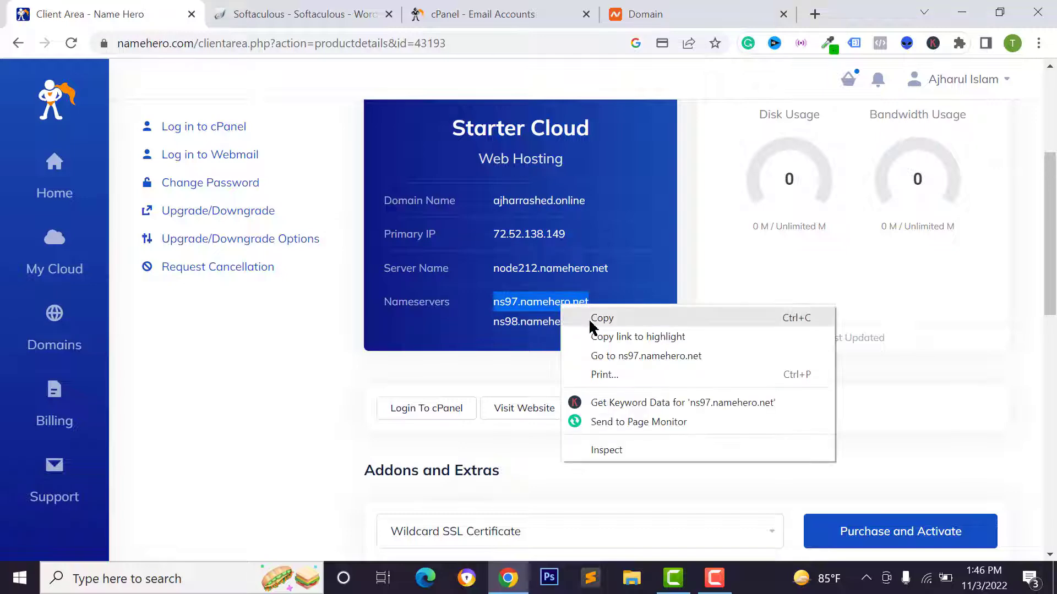
{"action": "left_click", "coordinate": [584, 316]}
{"action": "left_click", "coordinate": [642, 14]}
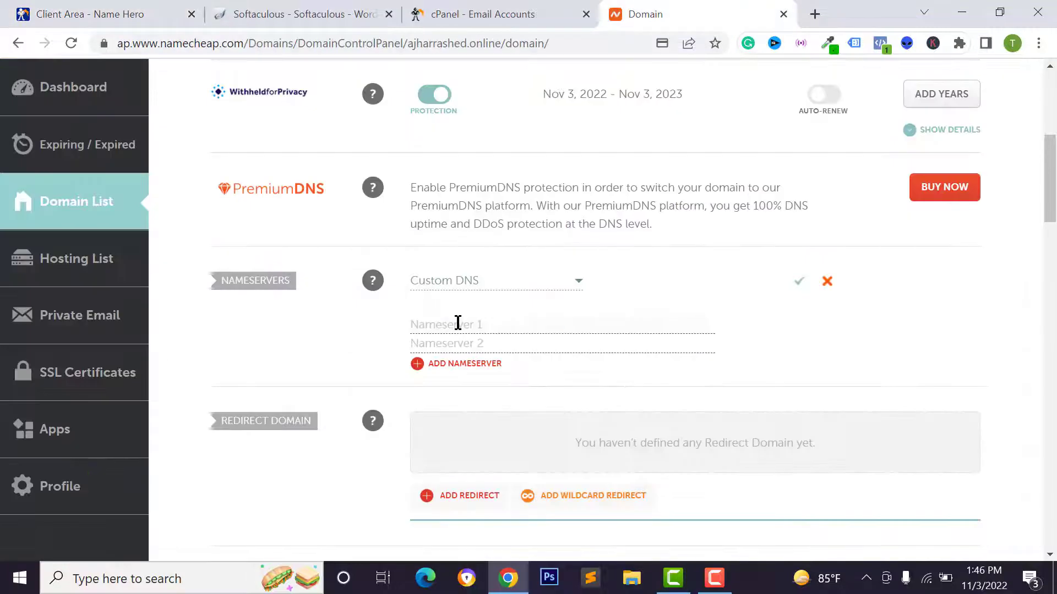
{"action": "right_click", "coordinate": [458, 324]}
{"action": "left_click", "coordinate": [499, 193]}
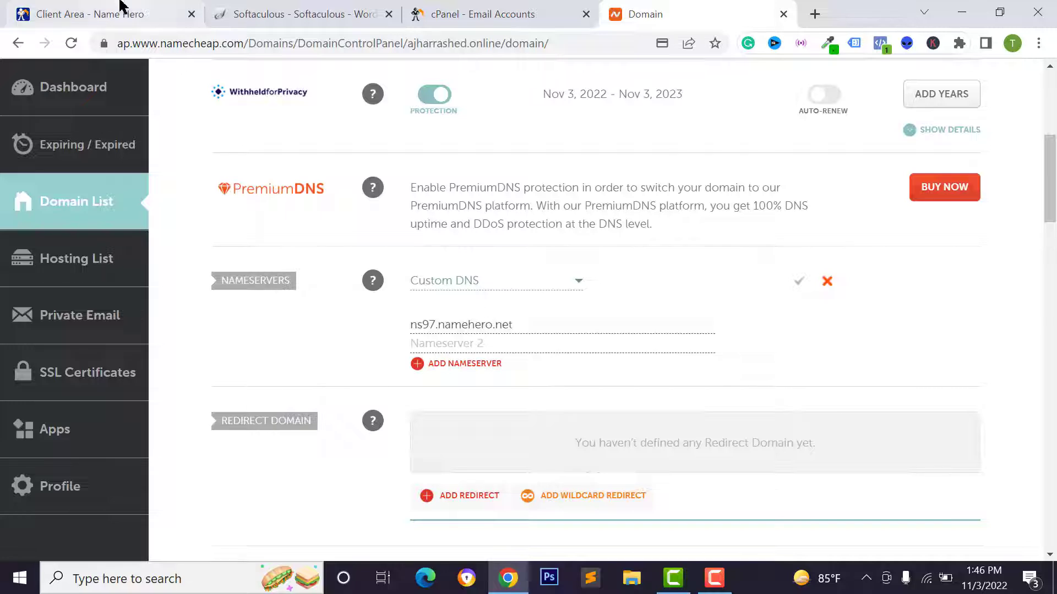
Copy ns98.namehero.net into Nameserver 2 and save the custom DNS
{"action": "left_click", "coordinate": [118, 11]}
{"action": "left_click_drag", "start_coordinate": [494, 321], "coordinate": [588, 322]}
{"action": "right_click", "coordinate": [555, 331]}
{"action": "left_click", "coordinate": [570, 336]}
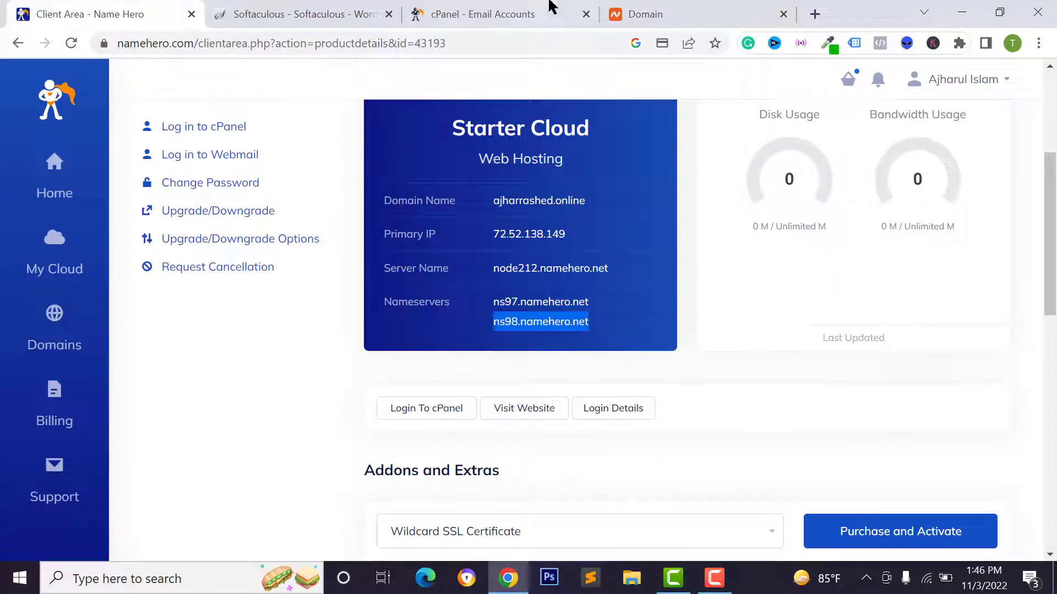
{"action": "left_click", "coordinate": [551, 6]}
{"action": "left_click", "coordinate": [672, 15]}
{"action": "right_click", "coordinate": [492, 342]}
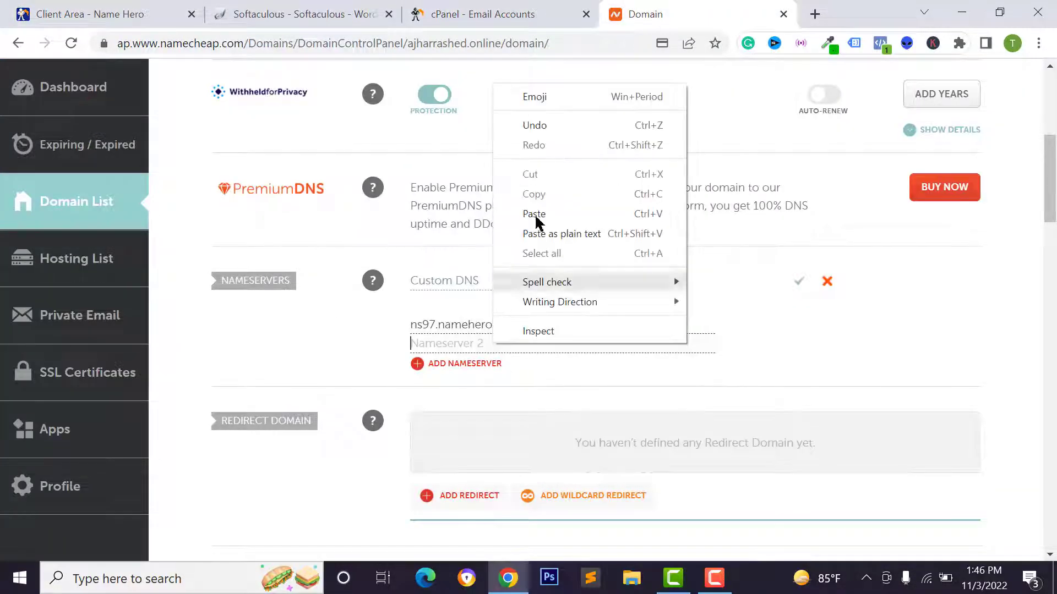
{"action": "left_click", "coordinate": [533, 212]}
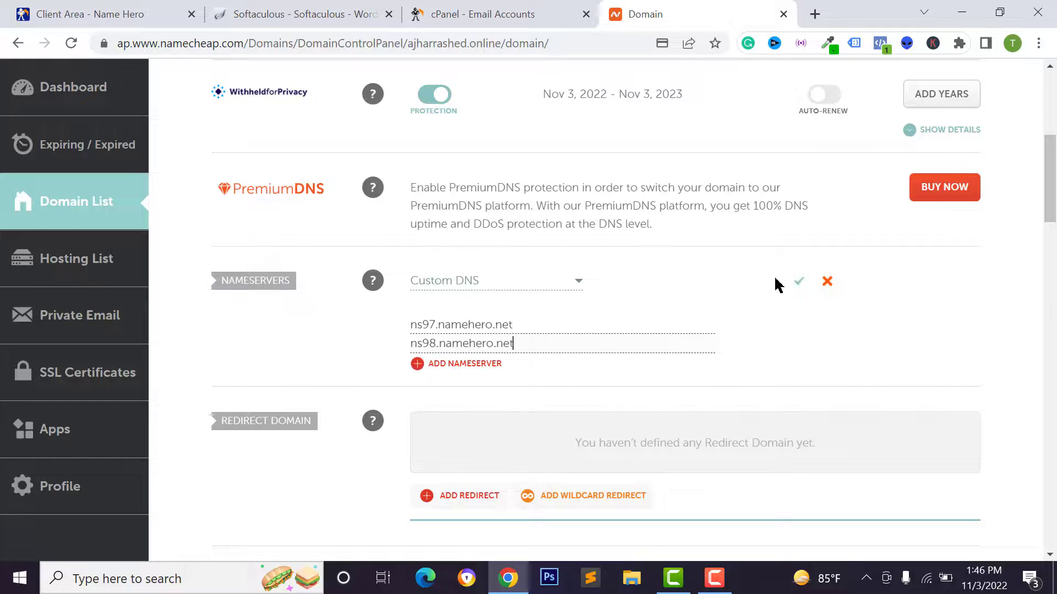
{"action": "left_click", "coordinate": [799, 282]}
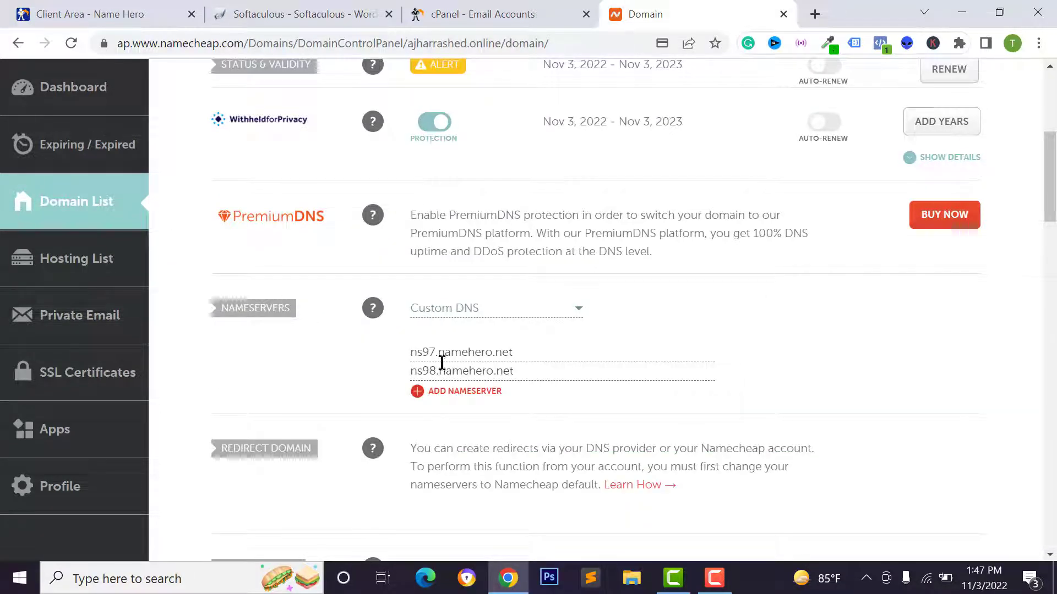
{"action": "left_click", "coordinate": [151, 20]}
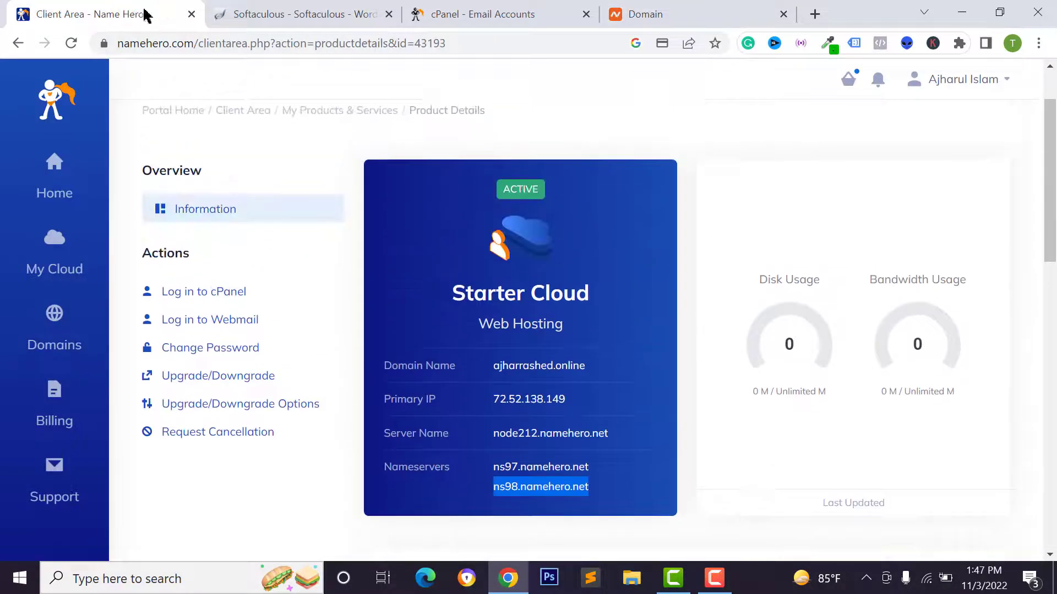
Log in to the hosting account's cPanel and answer the Interface Analytics consent prompt
{"action": "scroll", "coordinate": [299, 380], "scroll_direction": "down", "scroll_amount": 3}
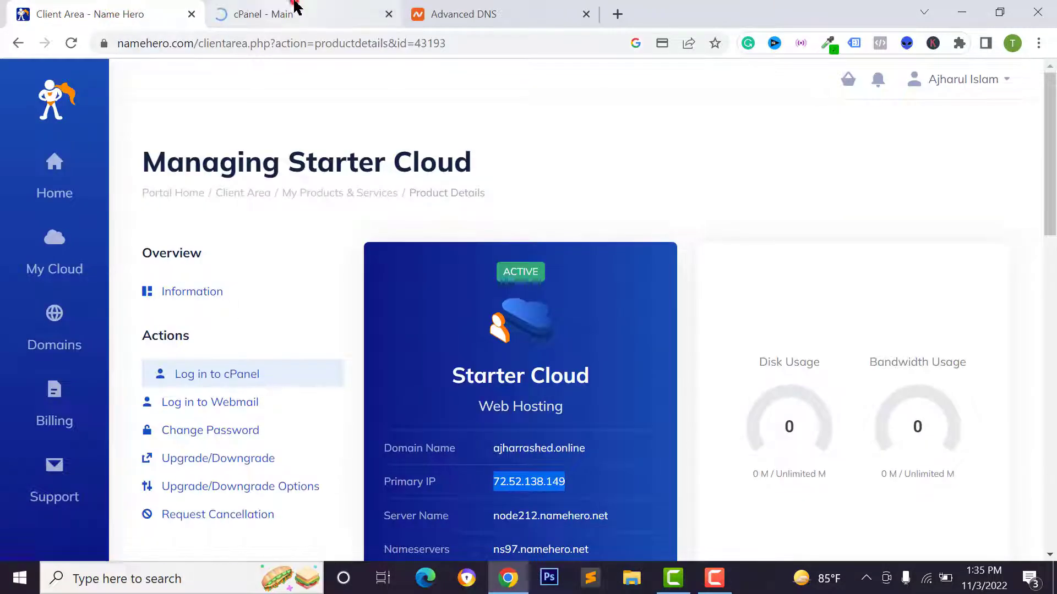
{"action": "left_click", "coordinate": [295, 11]}
{"action": "scroll", "coordinate": [738, 275], "scroll_direction": "down", "scroll_amount": 4}
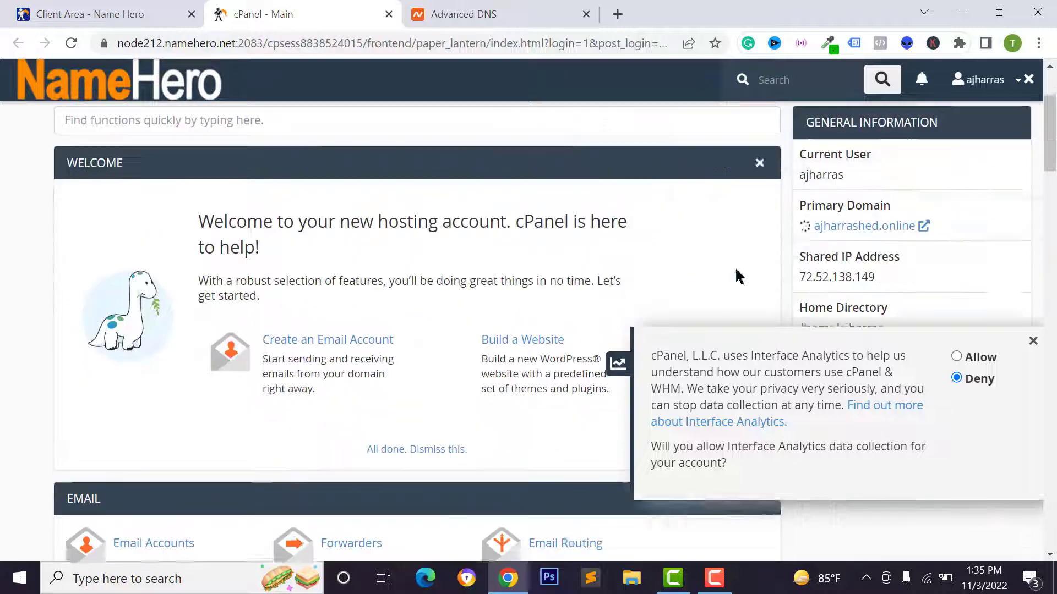
{"action": "left_click", "coordinate": [974, 355]}
{"action": "scroll", "coordinate": [837, 319], "scroll_direction": "up", "scroll_amount": 2}
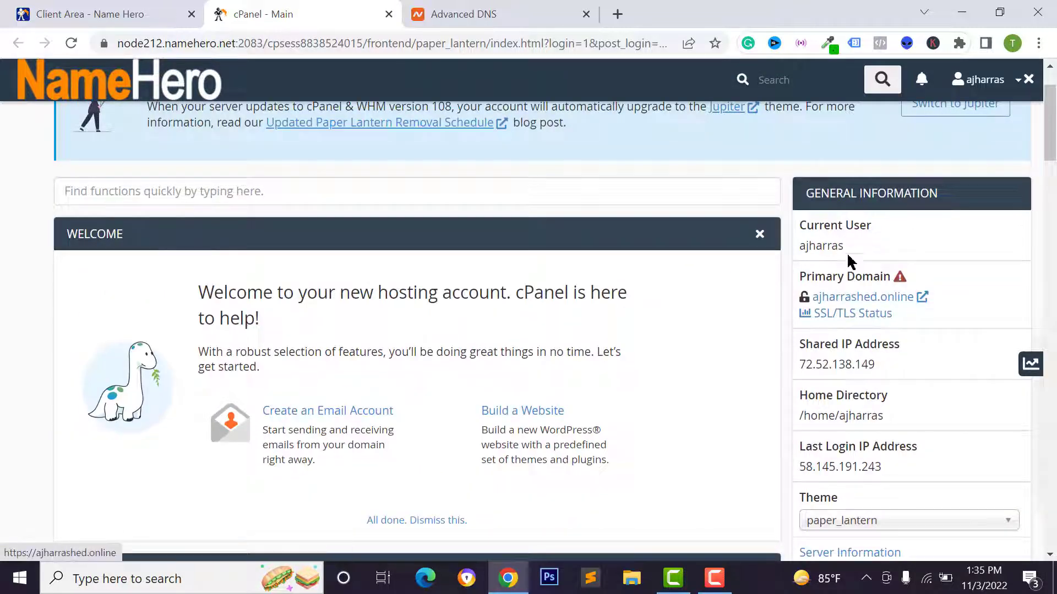
Open ajharrashed.online past Chrome's certificate warning and view its directory listing
{"action": "left_click", "coordinate": [864, 298]}
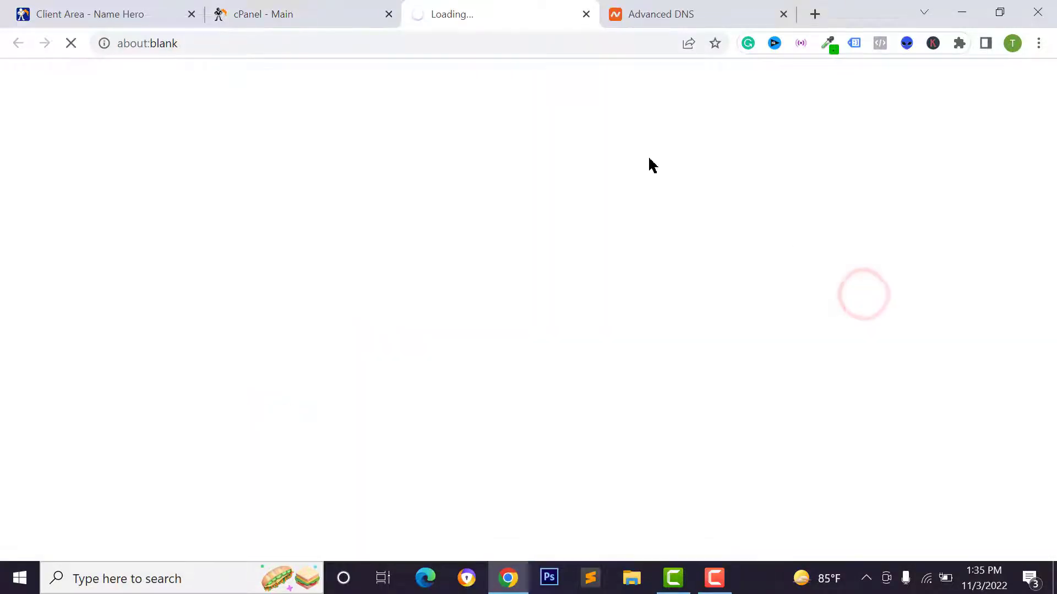
{"action": "left_click", "coordinate": [318, 462]}
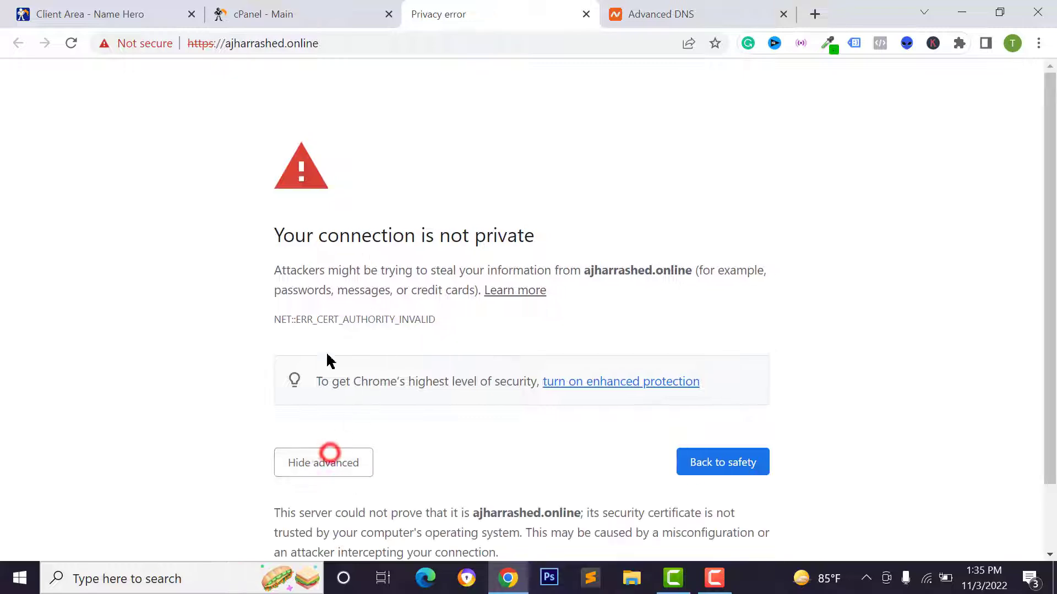
{"action": "scroll", "coordinate": [401, 358], "scroll_direction": "down", "scroll_amount": 2}
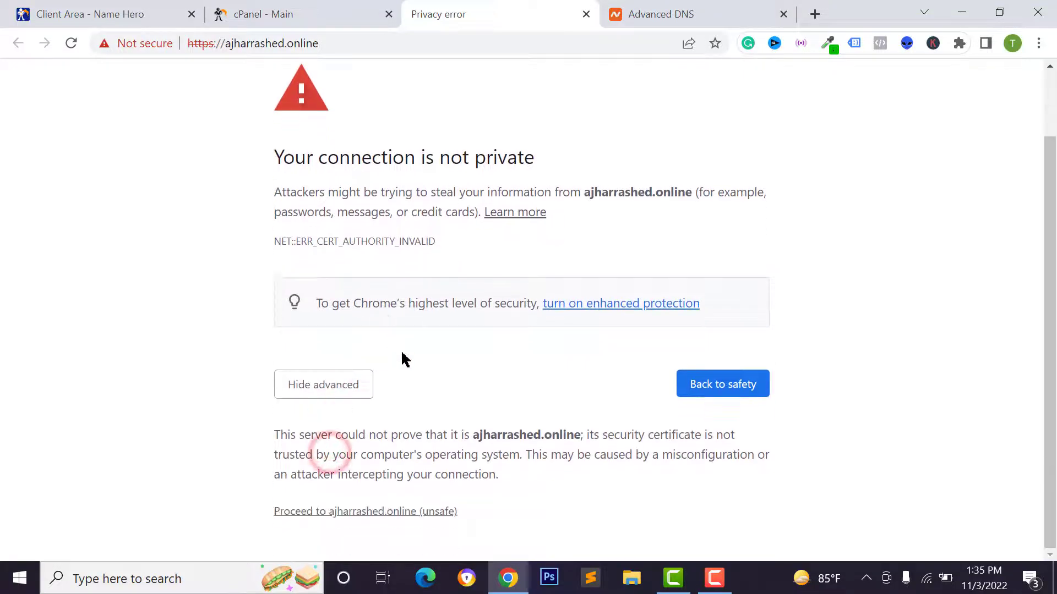
{"action": "left_click", "coordinate": [380, 512]}
{"action": "left_click", "coordinate": [259, 11]}
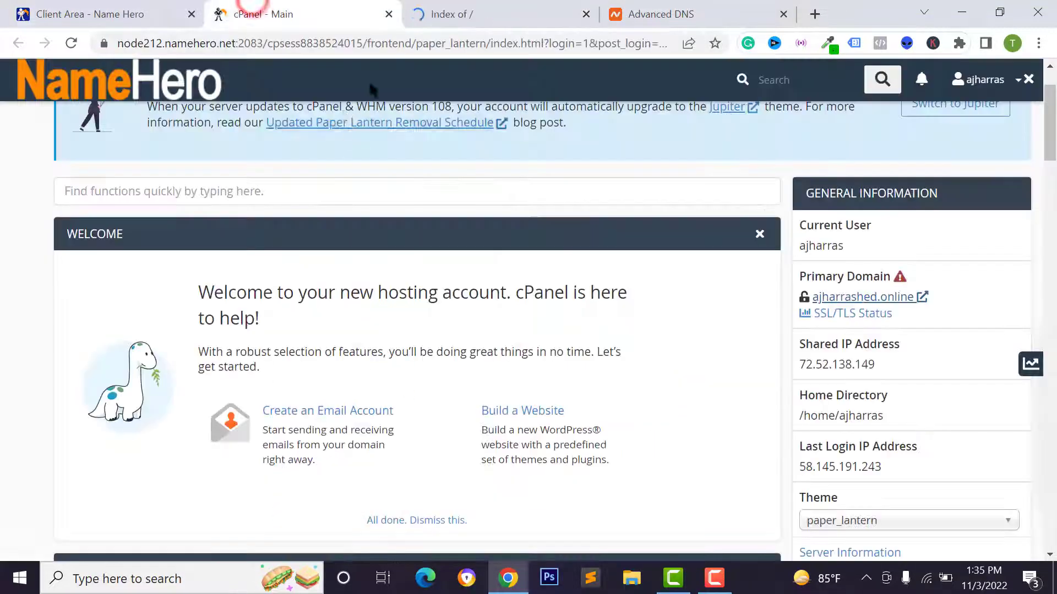
{"action": "left_click", "coordinate": [460, 15]}
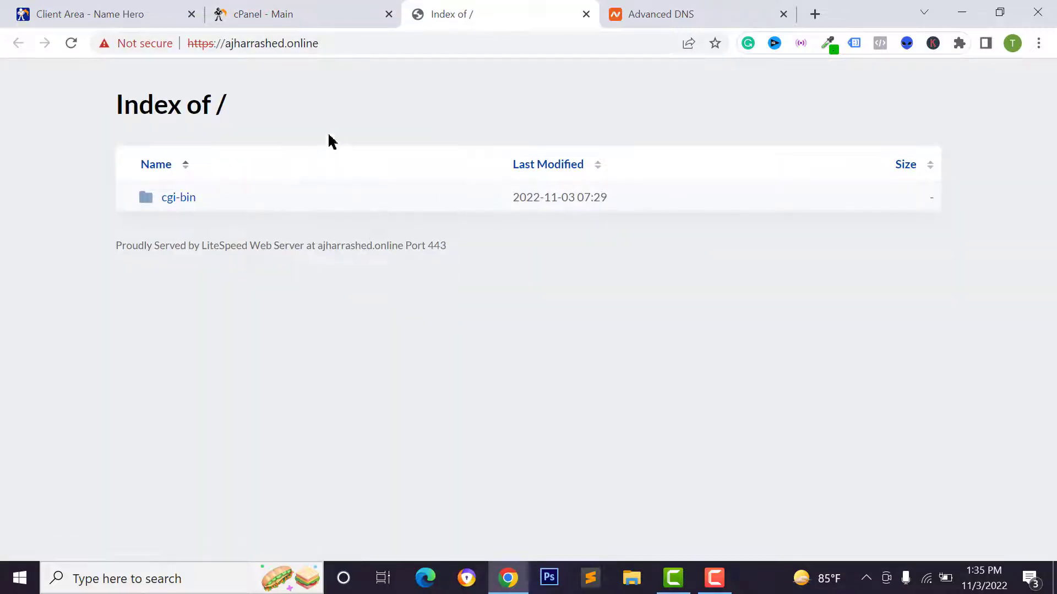
{"action": "left_click", "coordinate": [316, 8]}
In cPanel SSL/TLS, save the default key type and reload the site to recheck its certificate
{"action": "scroll", "coordinate": [495, 275], "scroll_direction": "down", "scroll_amount": 6}
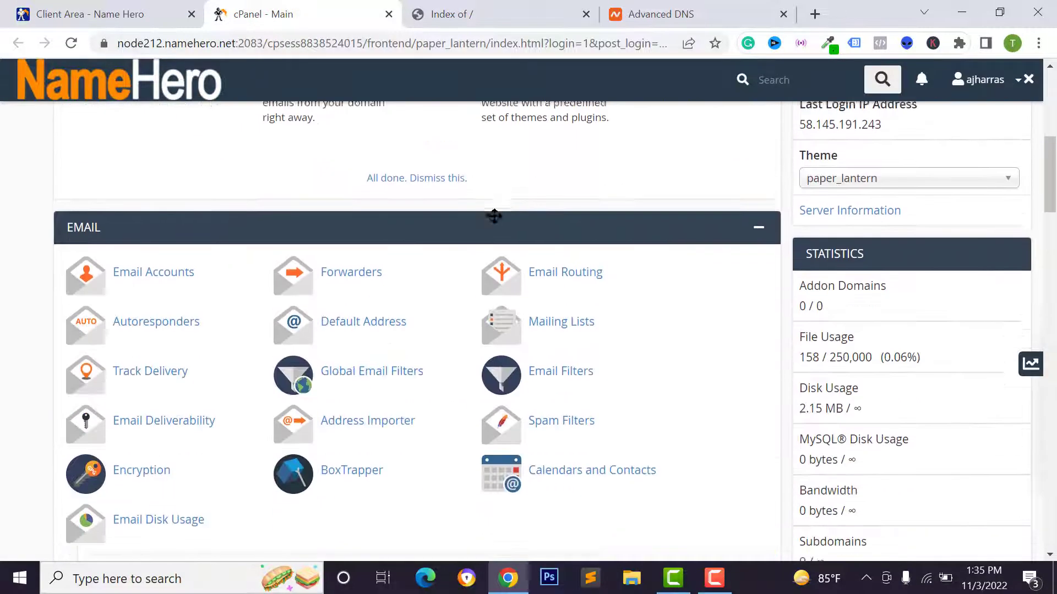
{"action": "scroll", "coordinate": [493, 216], "scroll_direction": "down", "scroll_amount": 20}
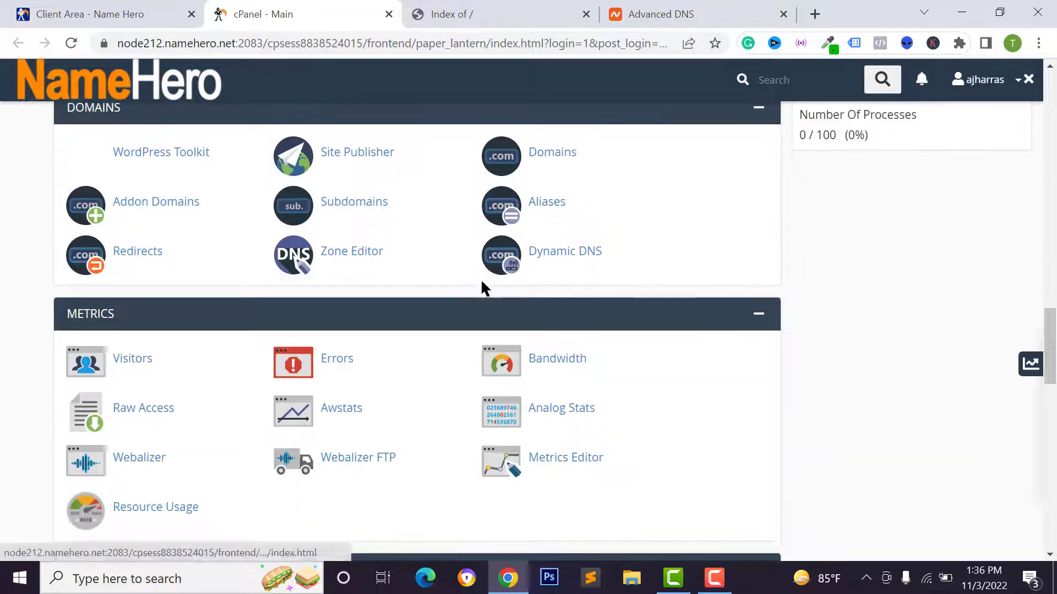
{"action": "scroll", "coordinate": [482, 288], "scroll_direction": "down", "scroll_amount": 7}
{"action": "left_click", "coordinate": [550, 232]}
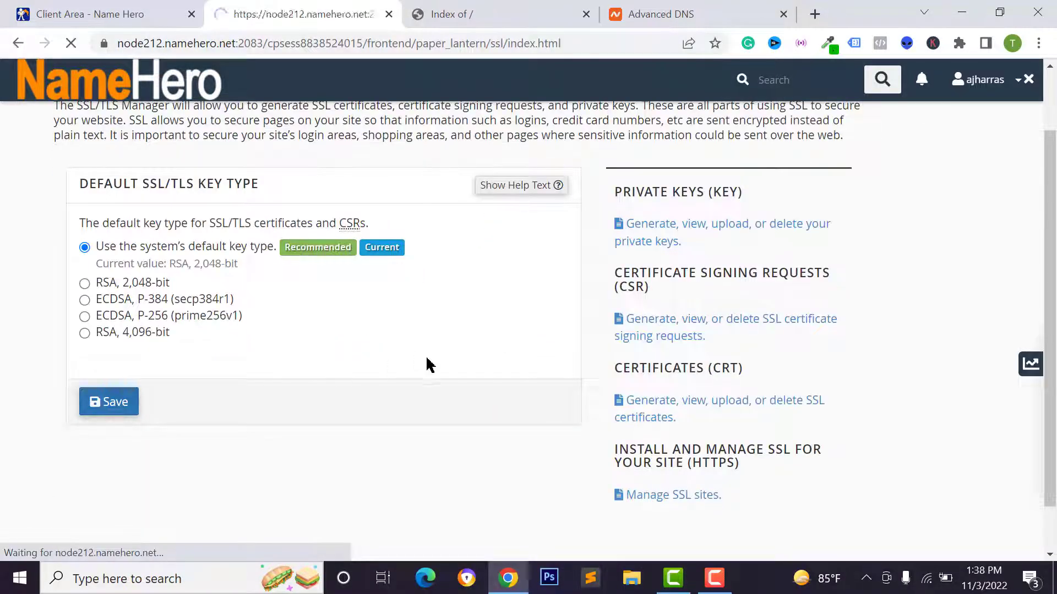
{"action": "left_click", "coordinate": [463, 14]}
{"action": "left_click", "coordinate": [231, 44]}
{"action": "key", "text": "ctrl+c"}
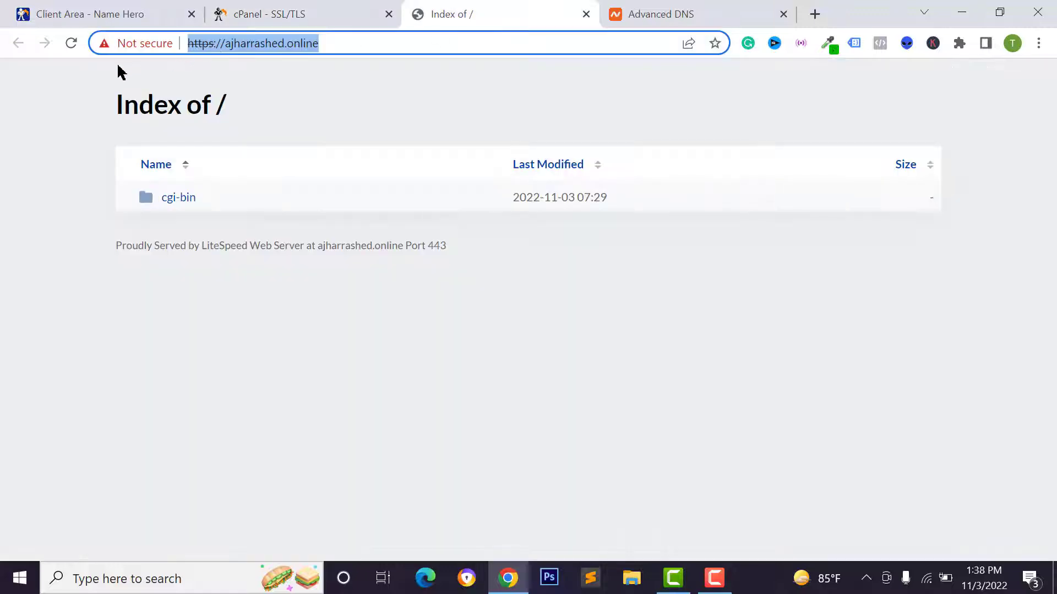
{"action": "left_click", "coordinate": [70, 44]}
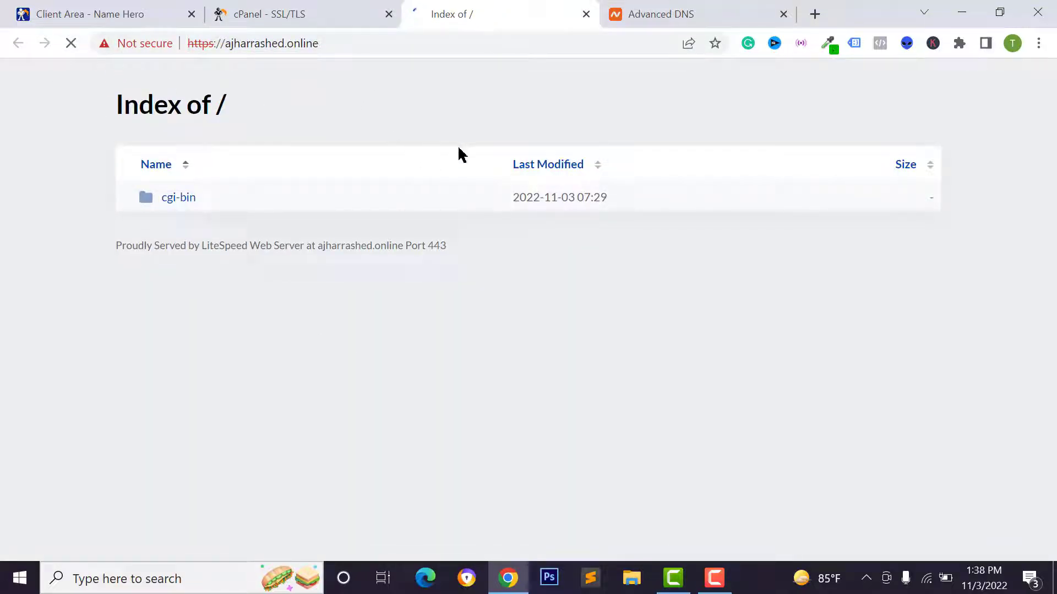
Back on cPanel home, check the Primary Domain's certificate padlock
{"action": "left_click", "coordinate": [112, 89]}
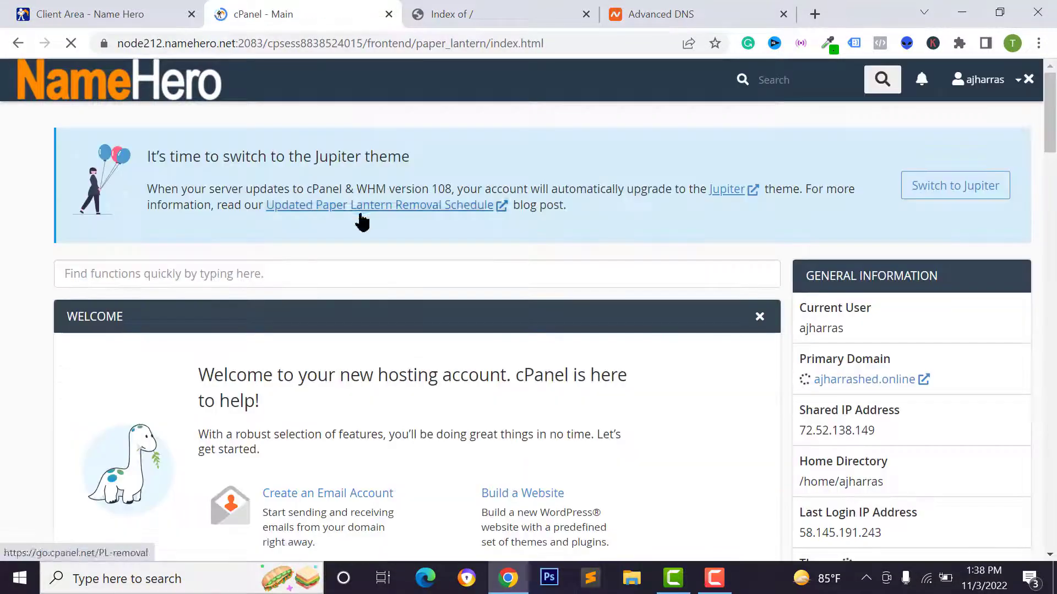
{"action": "scroll", "coordinate": [886, 214], "scroll_direction": "down", "scroll_amount": 3}
{"action": "mouse_move", "coordinate": [804, 190]}
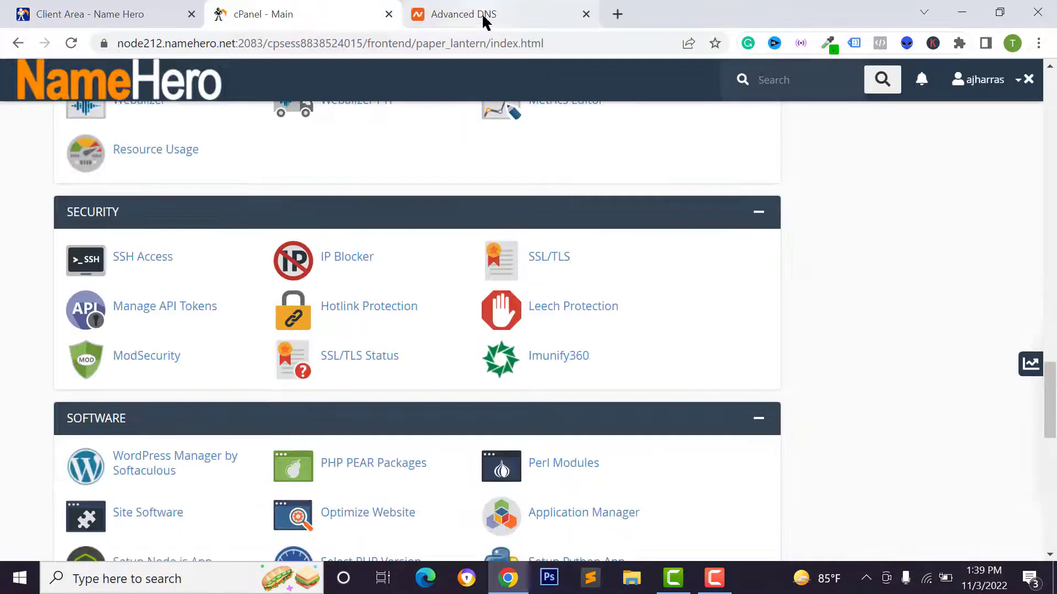
{"action": "left_click", "coordinate": [481, 15]}
{"action": "left_click", "coordinate": [1039, 46]}
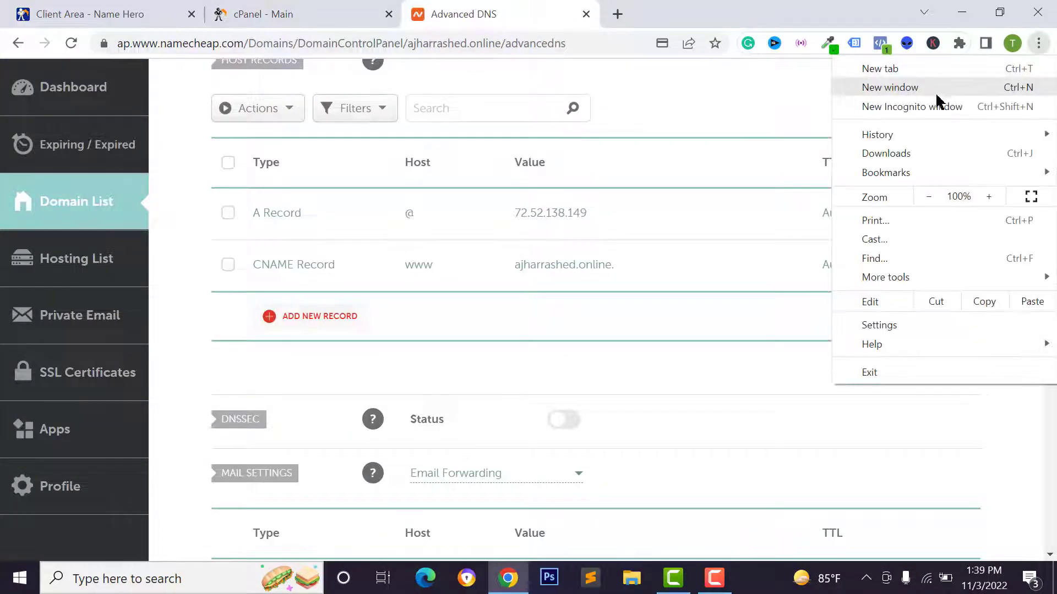
{"action": "left_click", "coordinate": [935, 103]}
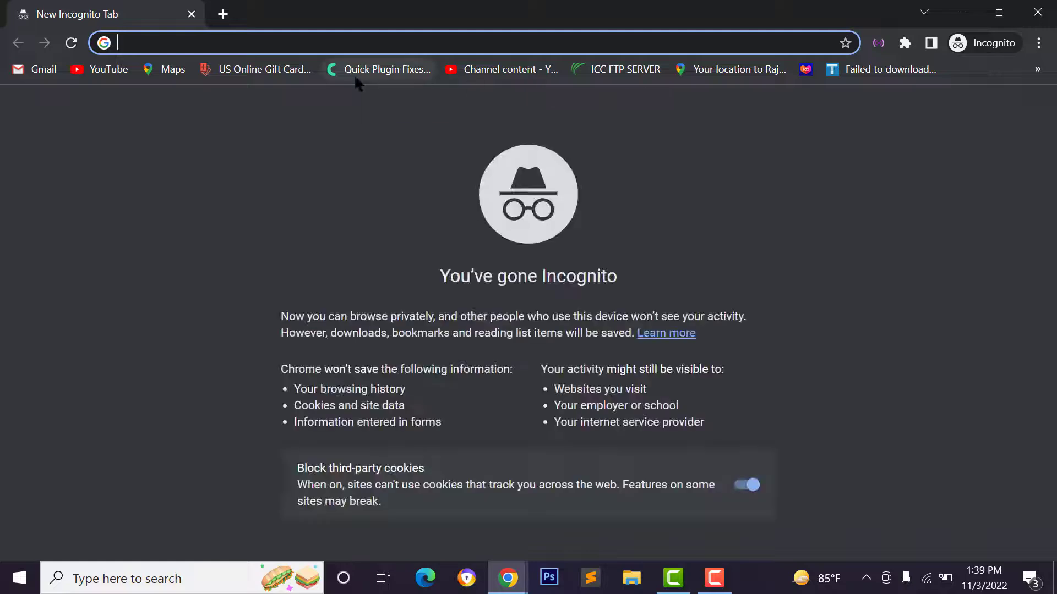
{"action": "key", "text": "ctrl+v"}
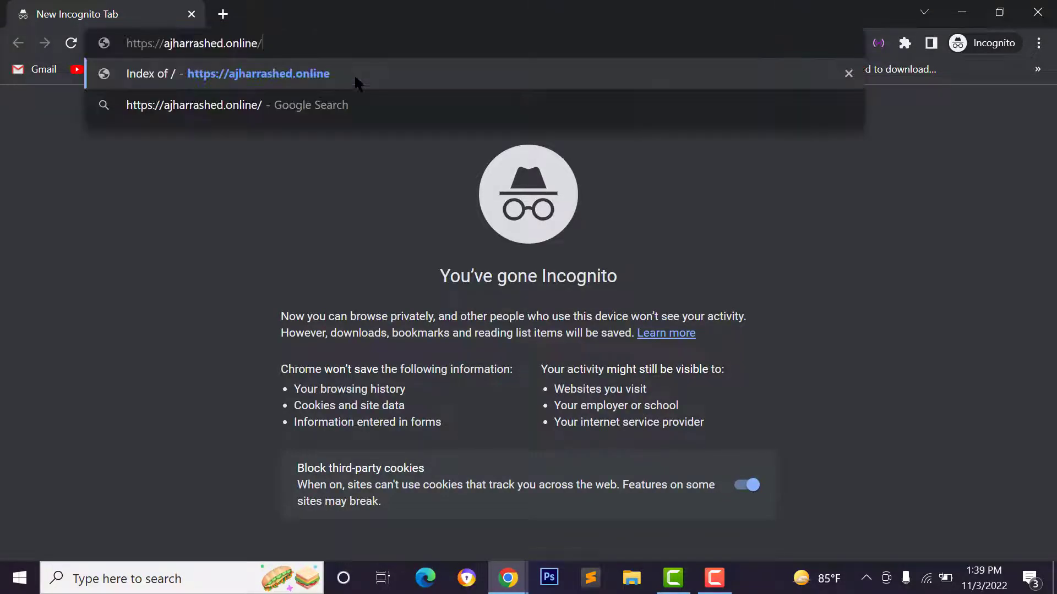
{"action": "key", "text": "Return"}
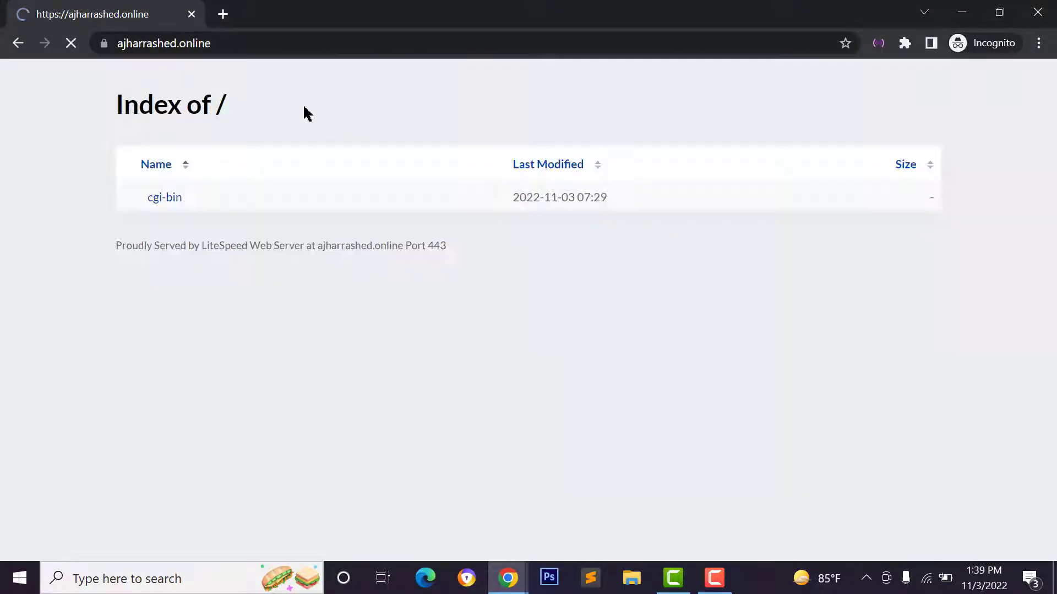
{"action": "left_click", "coordinate": [108, 47]}
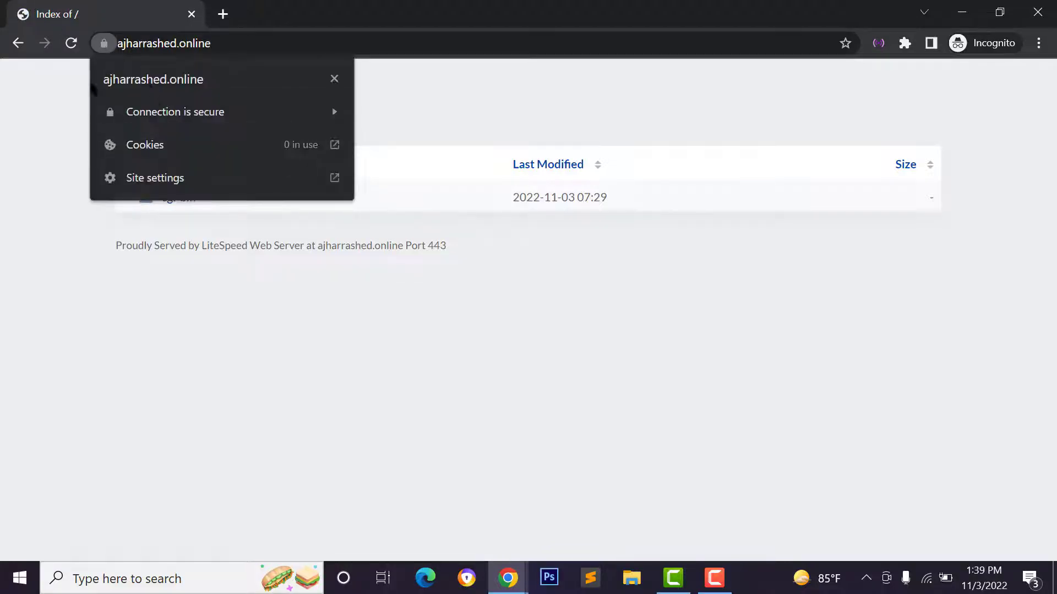
{"action": "left_click", "coordinate": [173, 116]}
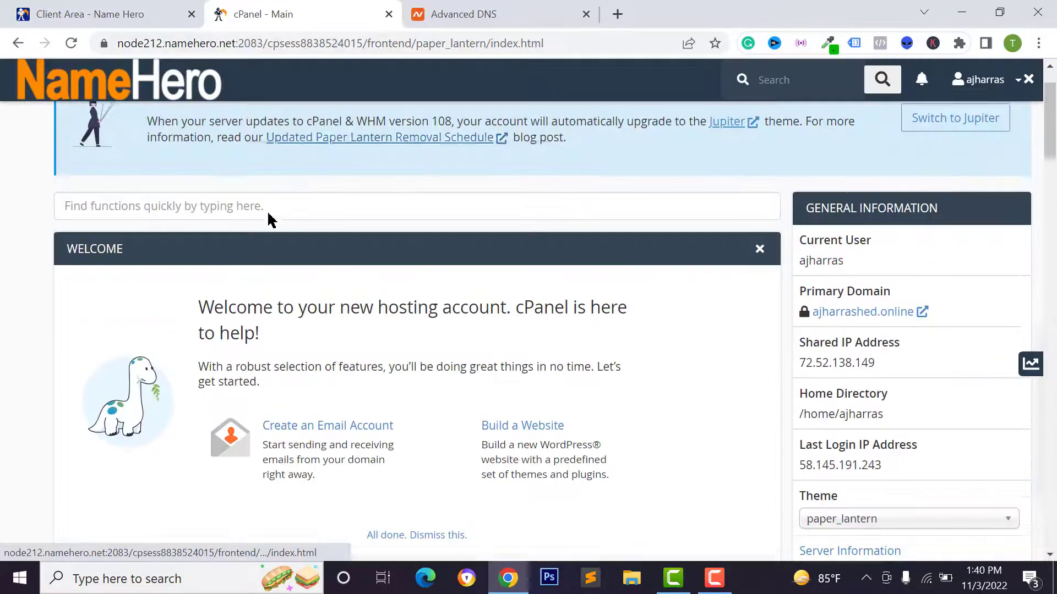
{"action": "scroll", "coordinate": [231, 209], "scroll_direction": "up", "scroll_amount": 1}
{"action": "scroll", "coordinate": [165, 253], "scroll_direction": "down", "scroll_amount": 11}
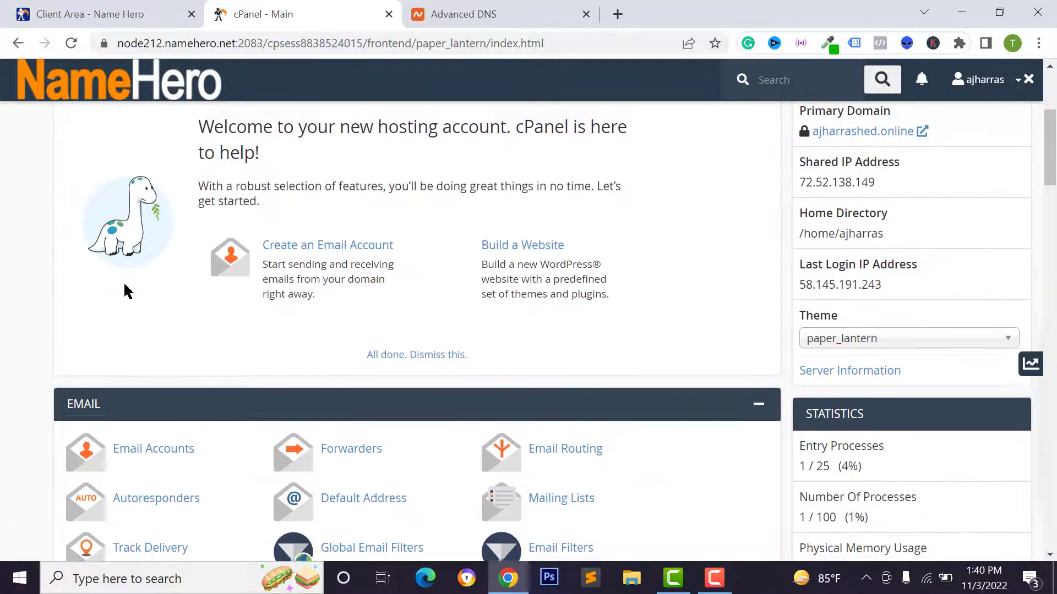
Open WordPress Manager by Softaculous and start a new WordPress install
{"action": "scroll", "coordinate": [185, 300], "scroll_direction": "down", "scroll_amount": 17}
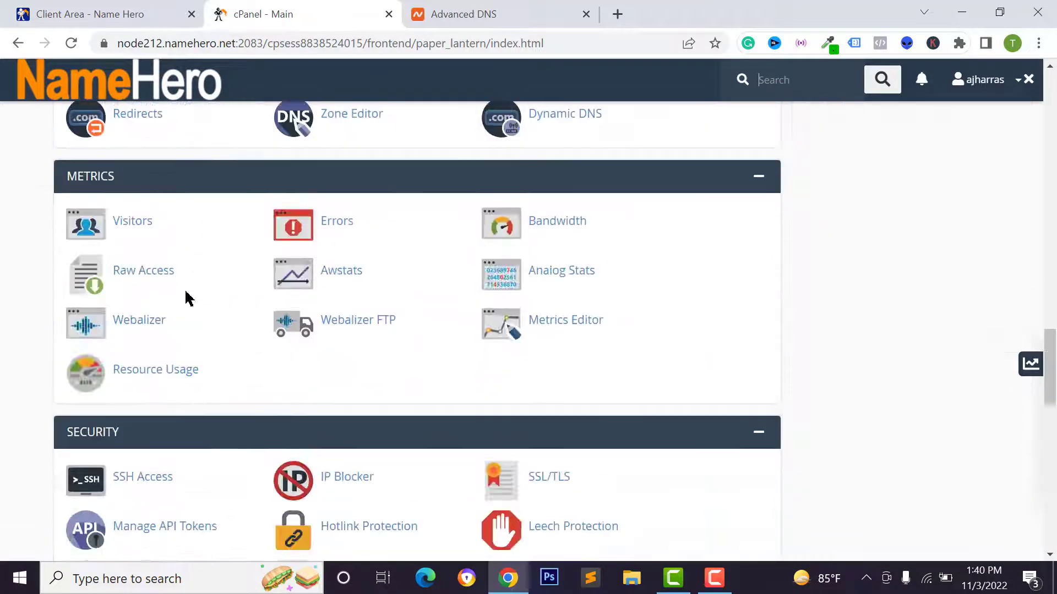
{"action": "scroll", "coordinate": [185, 297], "scroll_direction": "down", "scroll_amount": 7}
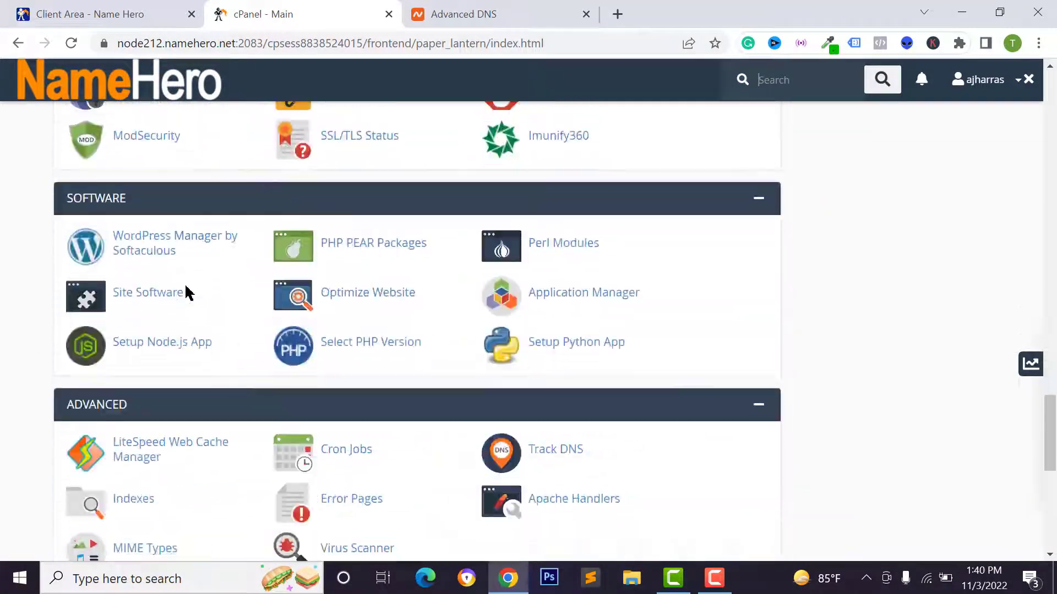
{"action": "left_click", "coordinate": [144, 244]}
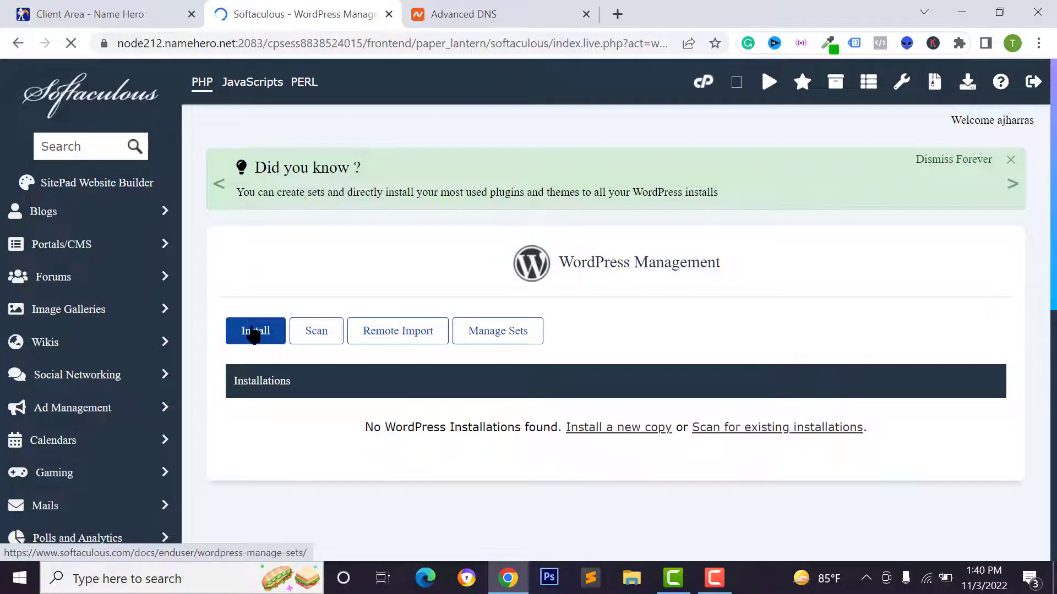
{"action": "left_click", "coordinate": [251, 330]}
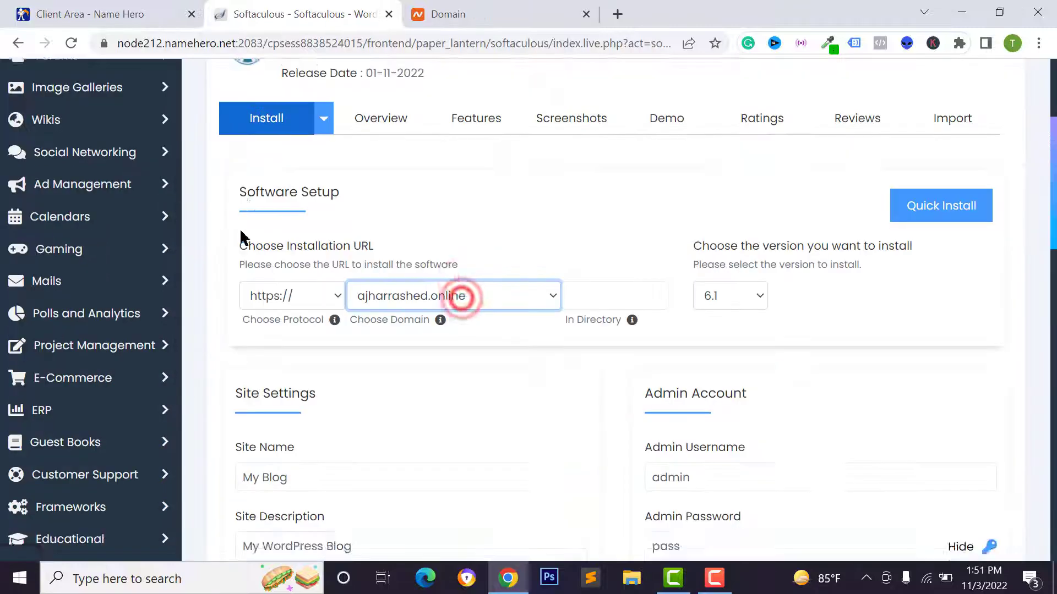
Choose ajharrashed.online as the install domain, leaving In Directory blank
{"action": "scroll", "coordinate": [242, 236], "scroll_direction": "up", "scroll_amount": 2}
{"action": "scroll", "coordinate": [291, 226], "scroll_direction": "down", "scroll_amount": 3}
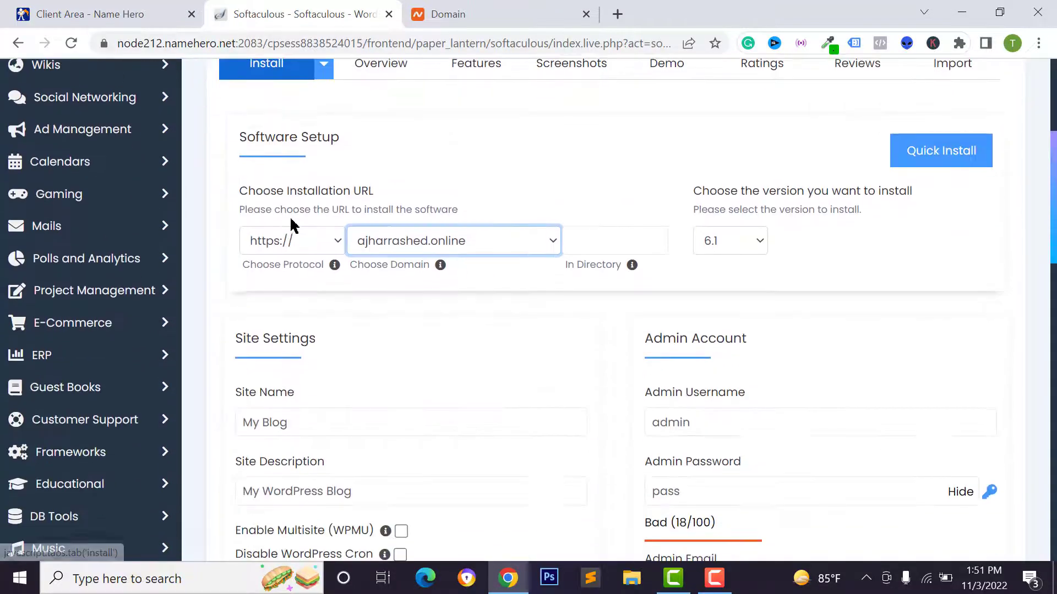
{"action": "left_click", "coordinate": [425, 241]}
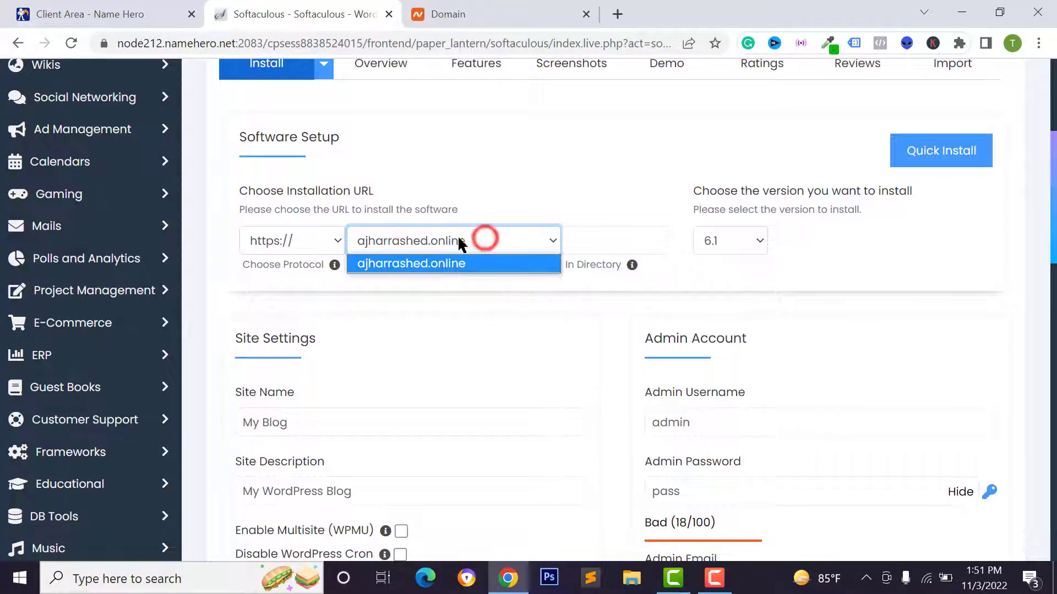
{"action": "left_click", "coordinate": [435, 267]}
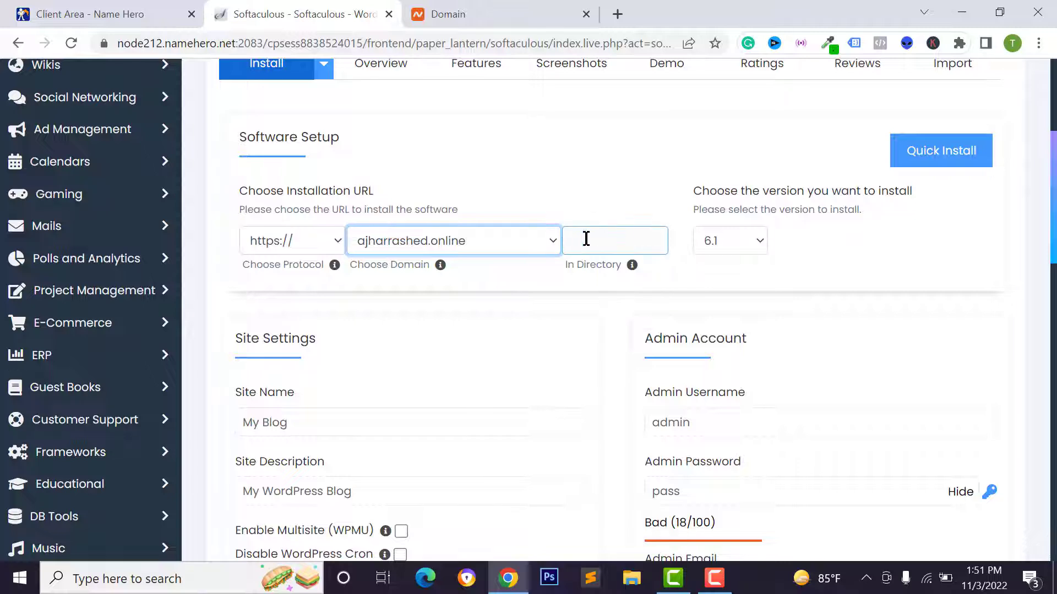
{"action": "left_click", "coordinate": [611, 262]}
{"action": "left_click", "coordinate": [582, 175]}
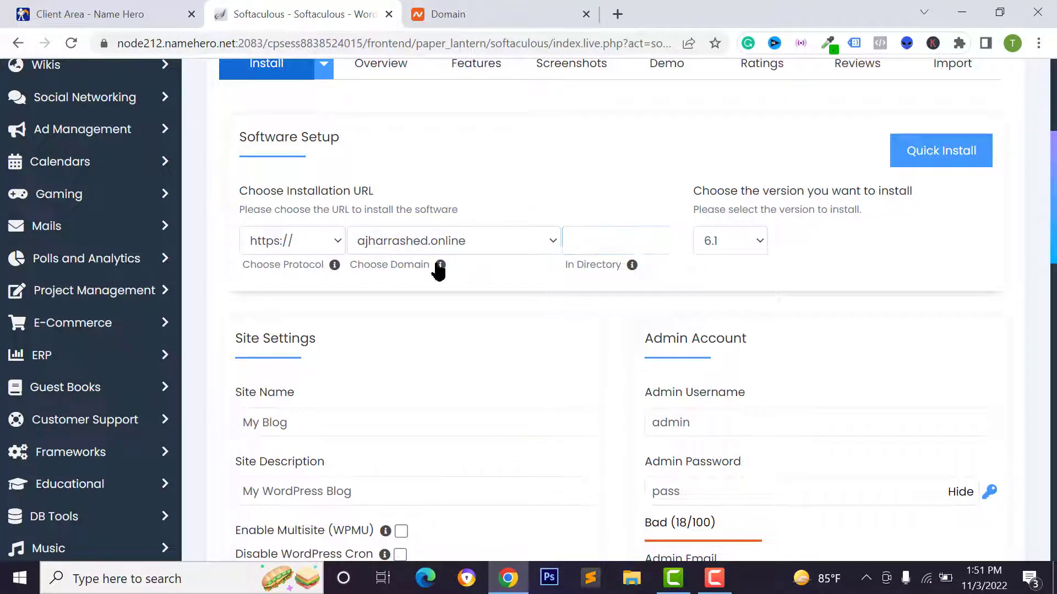
{"action": "left_click", "coordinate": [731, 246]}
Keep WordPress version 6.1 and fill in the site name and description
{"action": "left_click", "coordinate": [718, 269]}
{"action": "scroll", "coordinate": [718, 268], "scroll_direction": "down", "scroll_amount": 1}
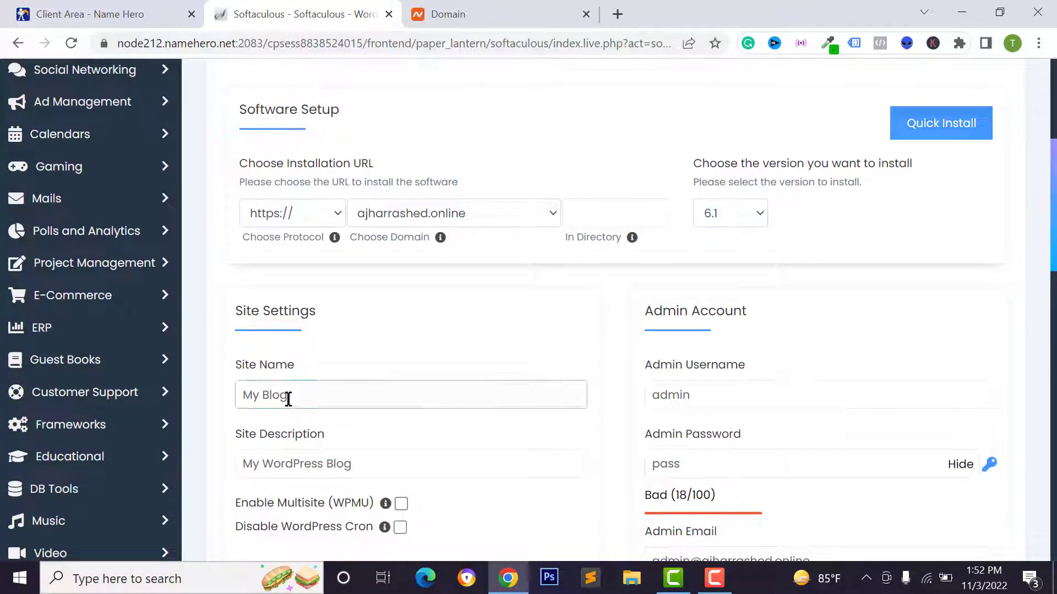
{"action": "scroll", "coordinate": [285, 396], "scroll_direction": "down", "scroll_amount": 2}
{"action": "triple_click", "coordinate": [265, 255]}
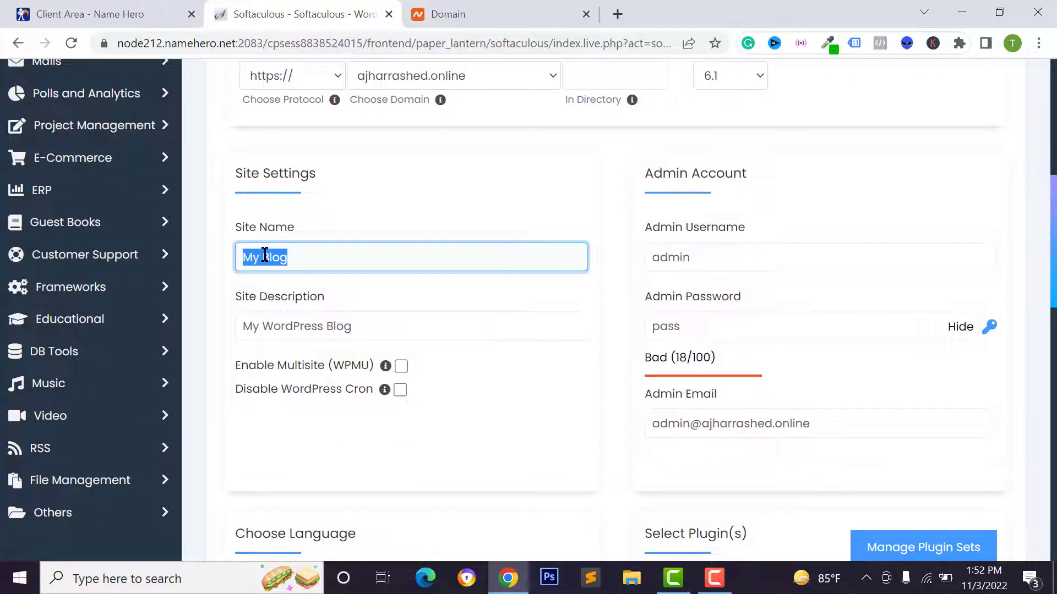
{"action": "type", "text": "Aj"}
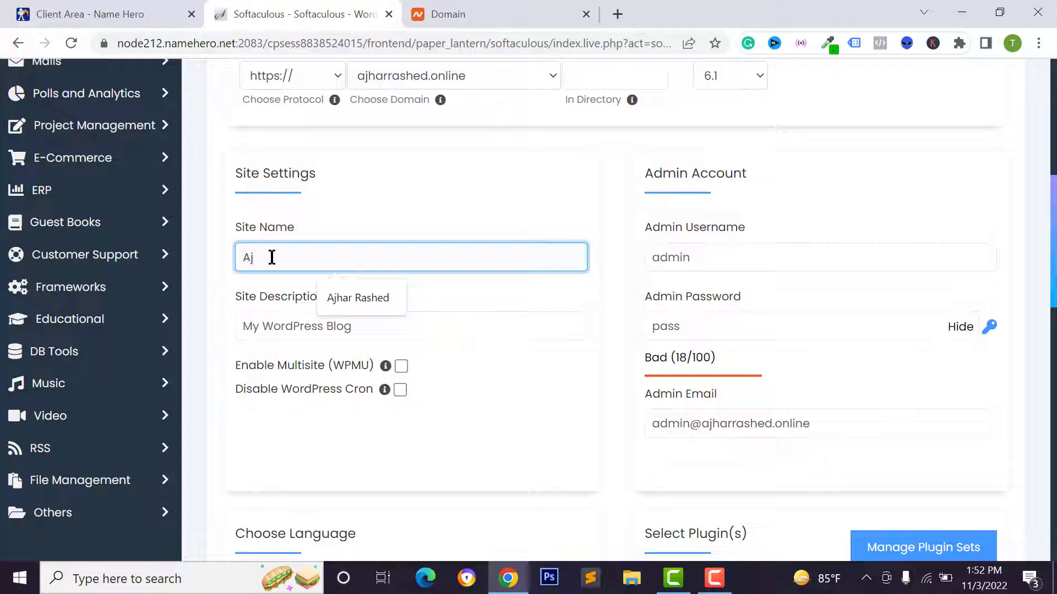
{"action": "left_click", "coordinate": [367, 302]}
{"action": "left_click", "coordinate": [282, 325]}
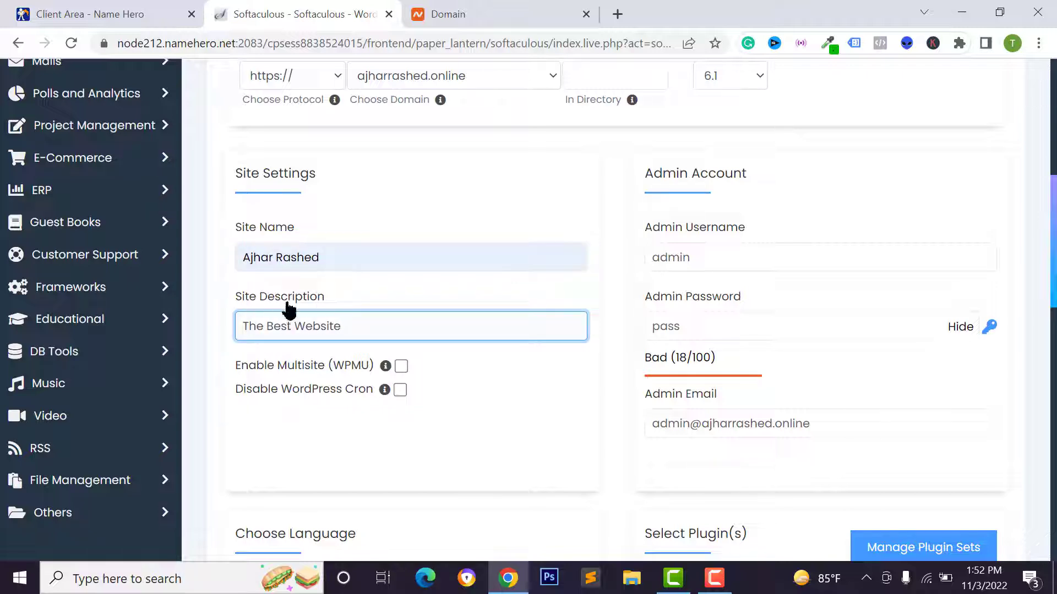
Set the admin username, a strong admin password and the admin email
{"action": "left_click", "coordinate": [691, 246]}
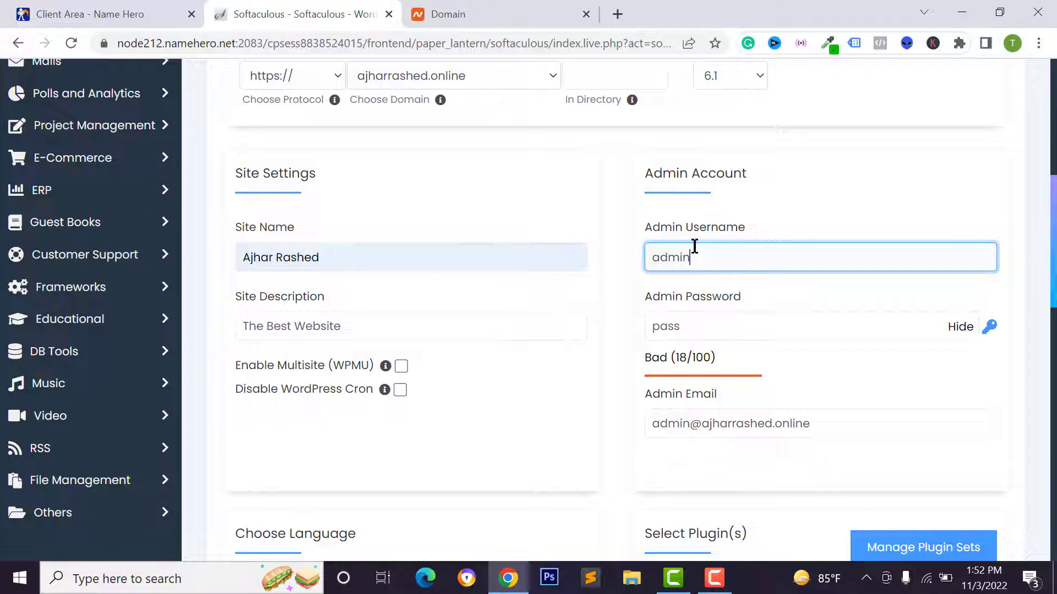
{"action": "double_click", "coordinate": [678, 262]}
{"action": "double_click", "coordinate": [681, 328]}
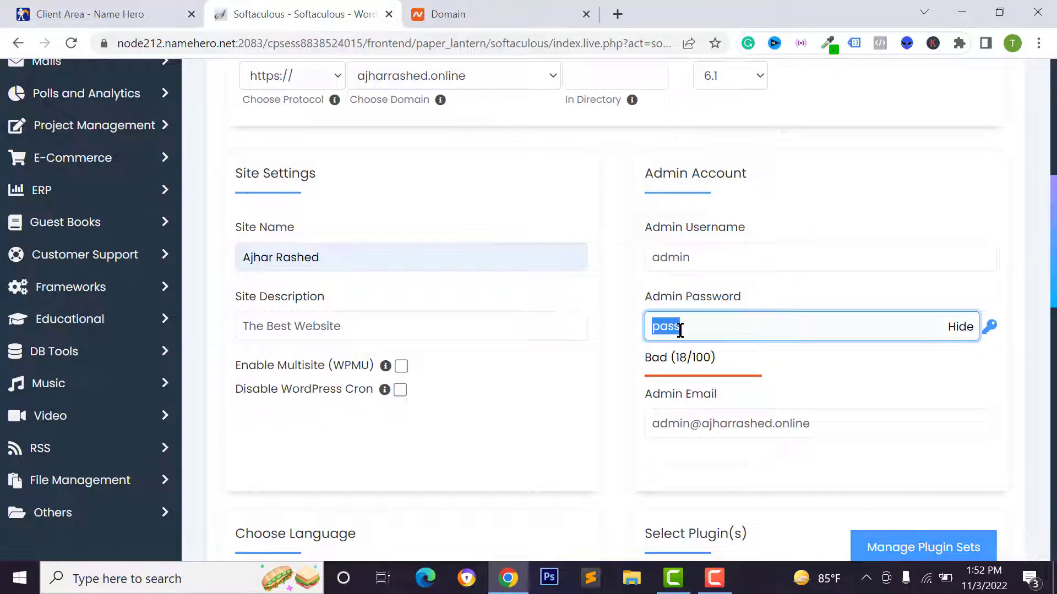
{"action": "left_click", "coordinate": [960, 331]}
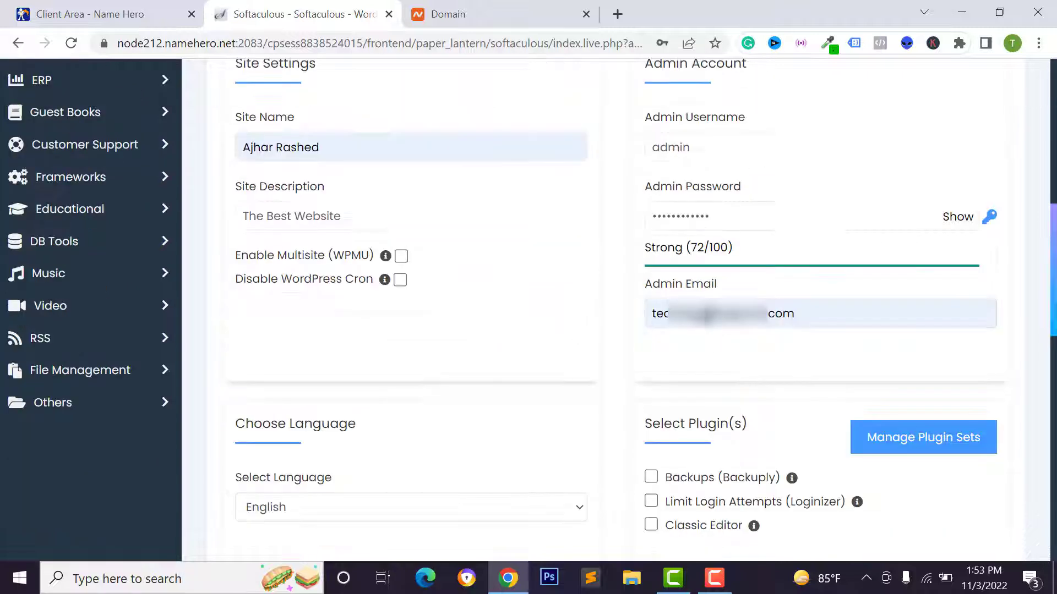
{"action": "left_click", "coordinate": [734, 326]}
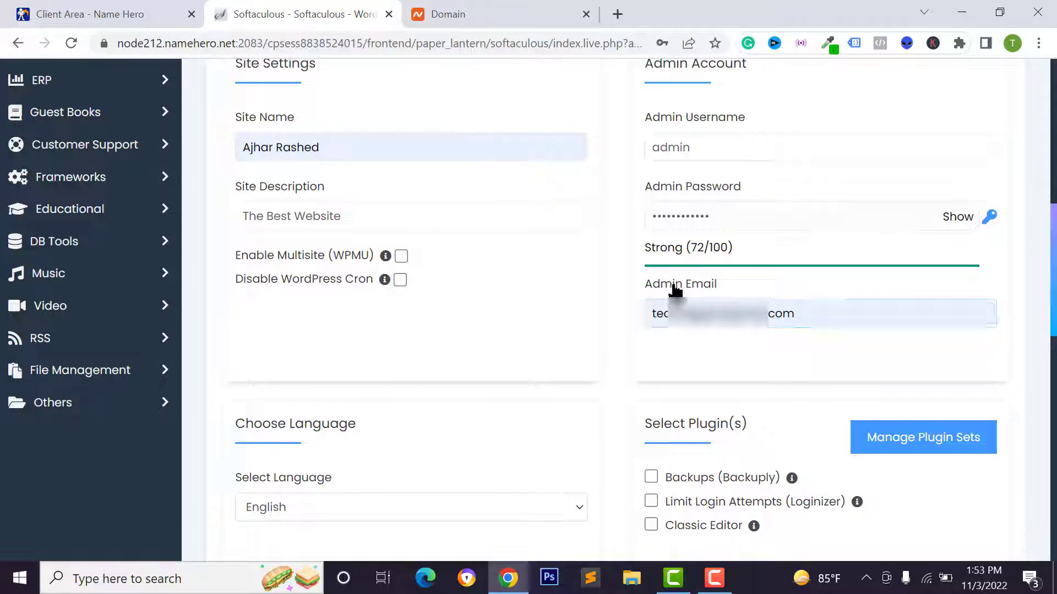
Open cPanel in a new browser tab
{"action": "scroll", "coordinate": [688, 275], "scroll_direction": "up", "scroll_amount": 9}
{"action": "right_click", "coordinate": [704, 82]}
{"action": "left_click", "coordinate": [716, 98]}
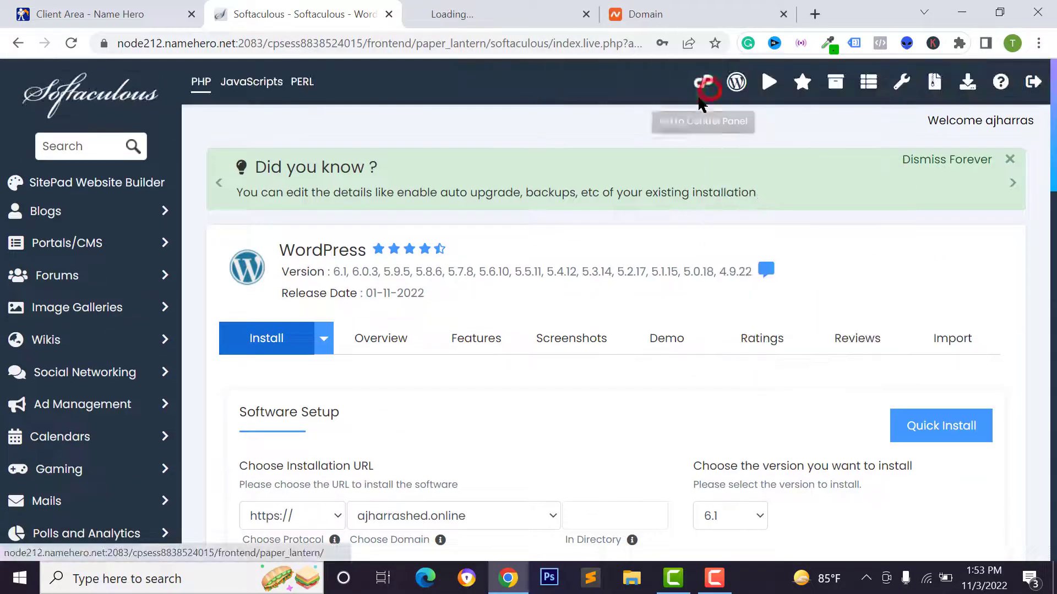
{"action": "left_click", "coordinate": [406, 25]}
{"action": "scroll", "coordinate": [330, 259], "scroll_direction": "down", "scroll_amount": 7}
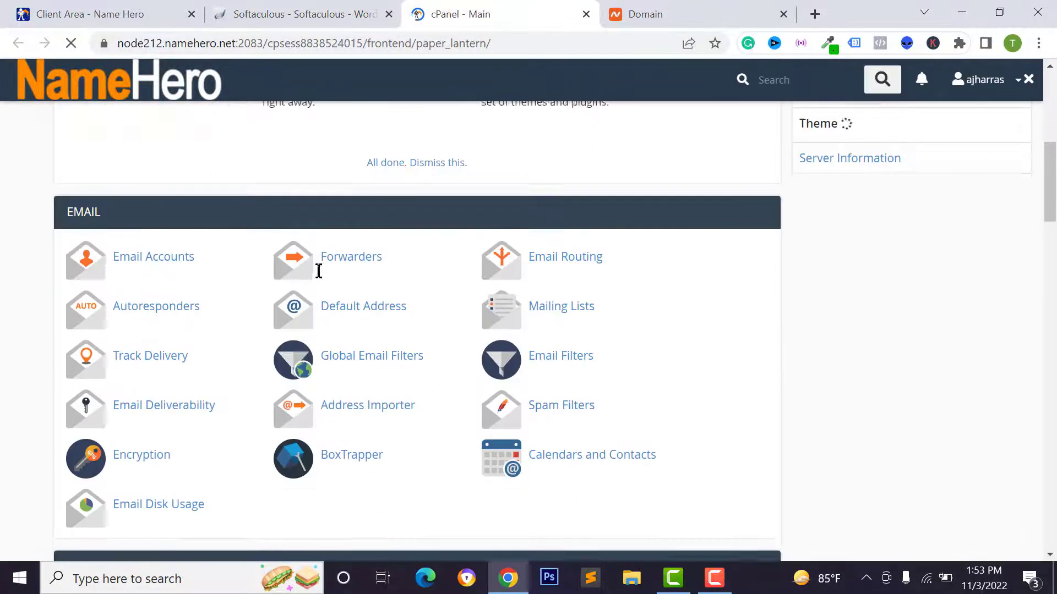
{"action": "scroll", "coordinate": [135, 220], "scroll_direction": "up", "scroll_amount": 2}
{"action": "left_click", "coordinate": [148, 285]}
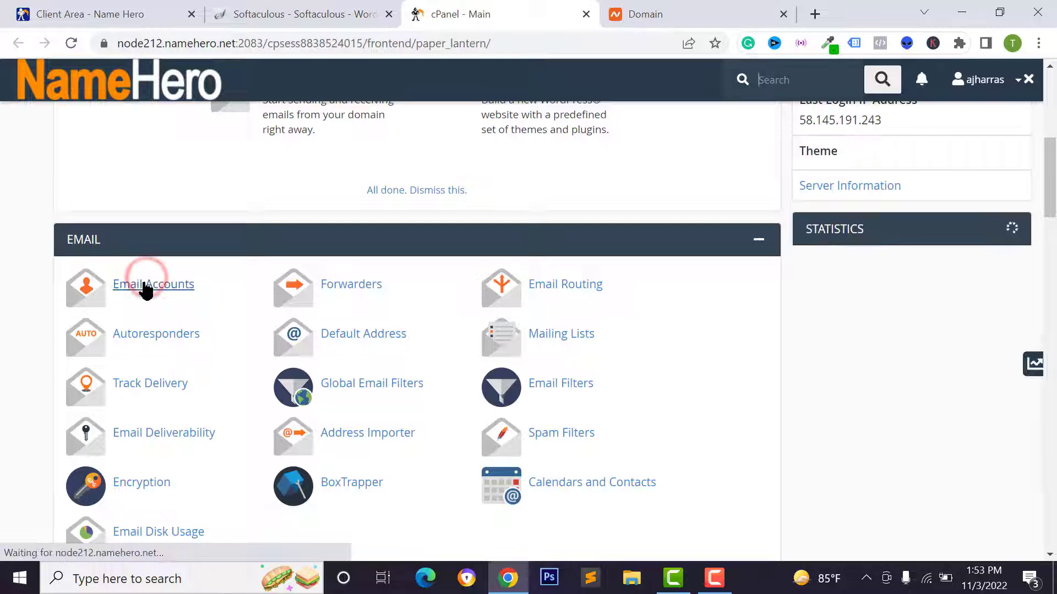
{"action": "left_click", "coordinate": [989, 345]}
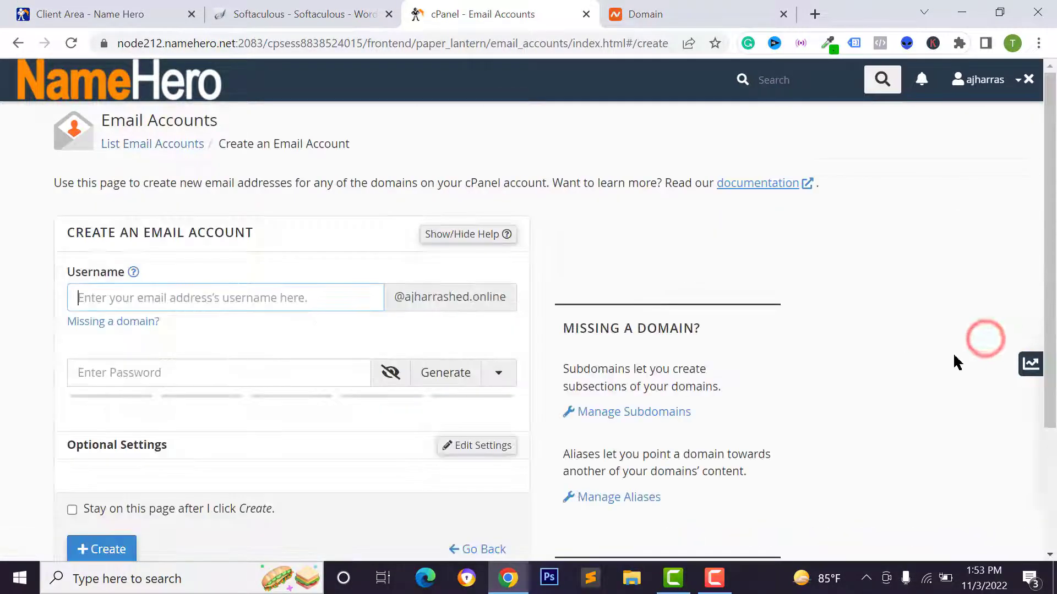
{"action": "type", "text": "admin"}
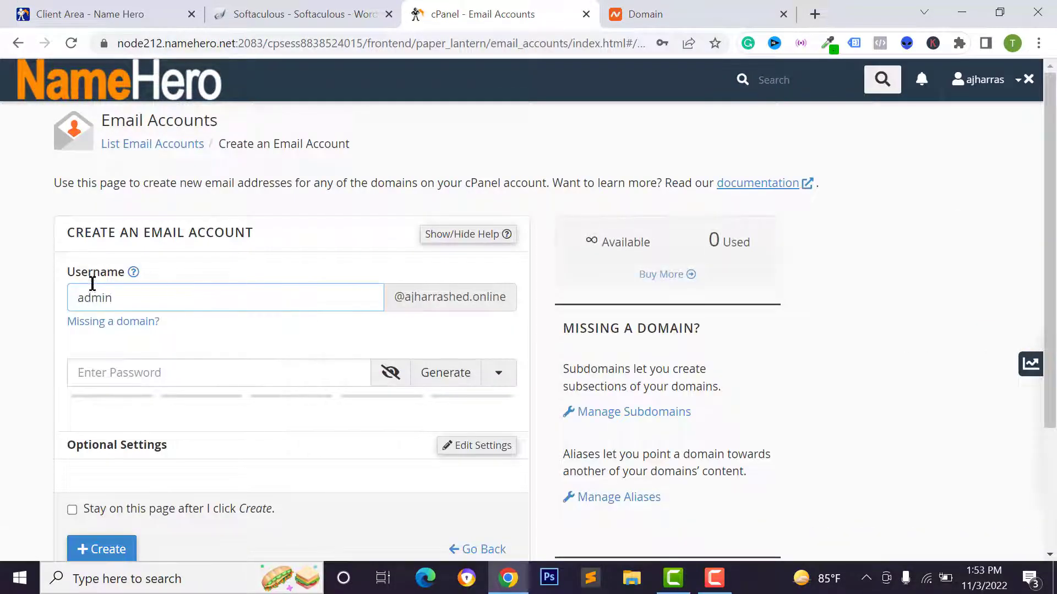
{"action": "scroll", "coordinate": [332, 315], "scroll_direction": "down", "scroll_amount": 1}
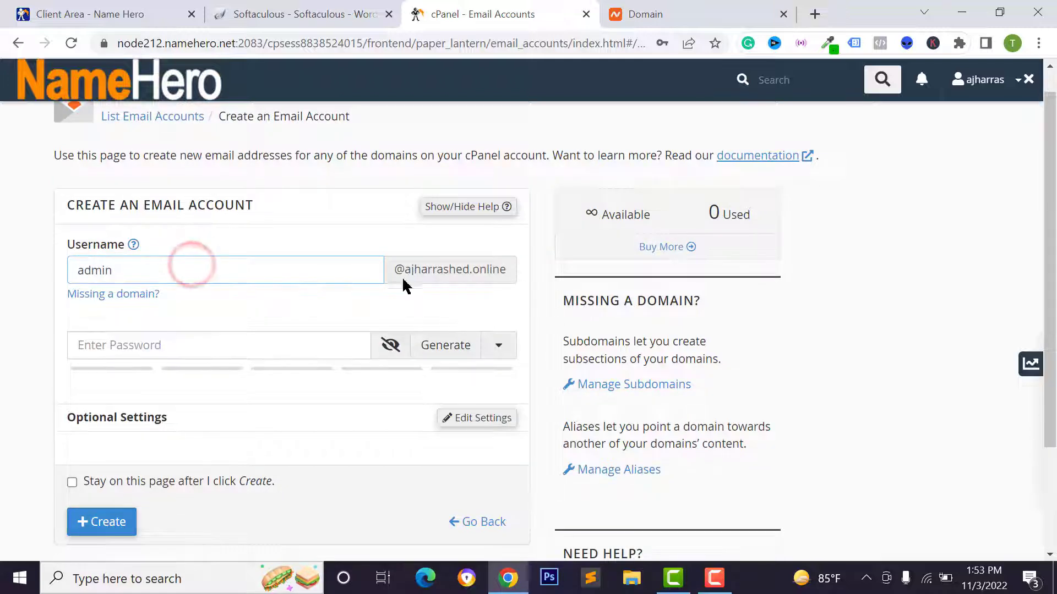
{"action": "left_click", "coordinate": [190, 350]}
{"action": "type", "text": "•••"}
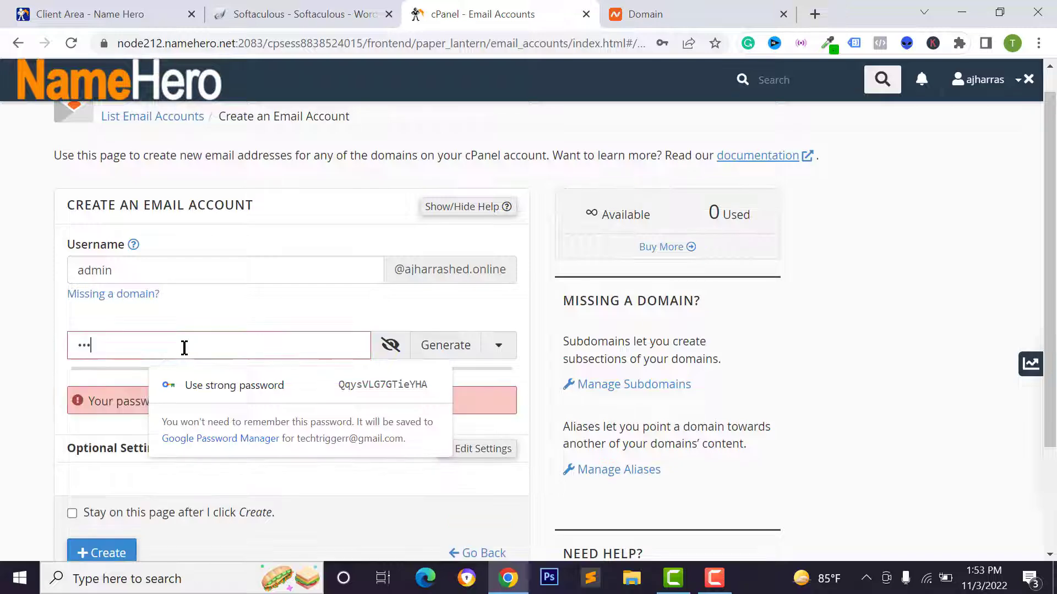
{"action": "type", "text": "•••••••••"}
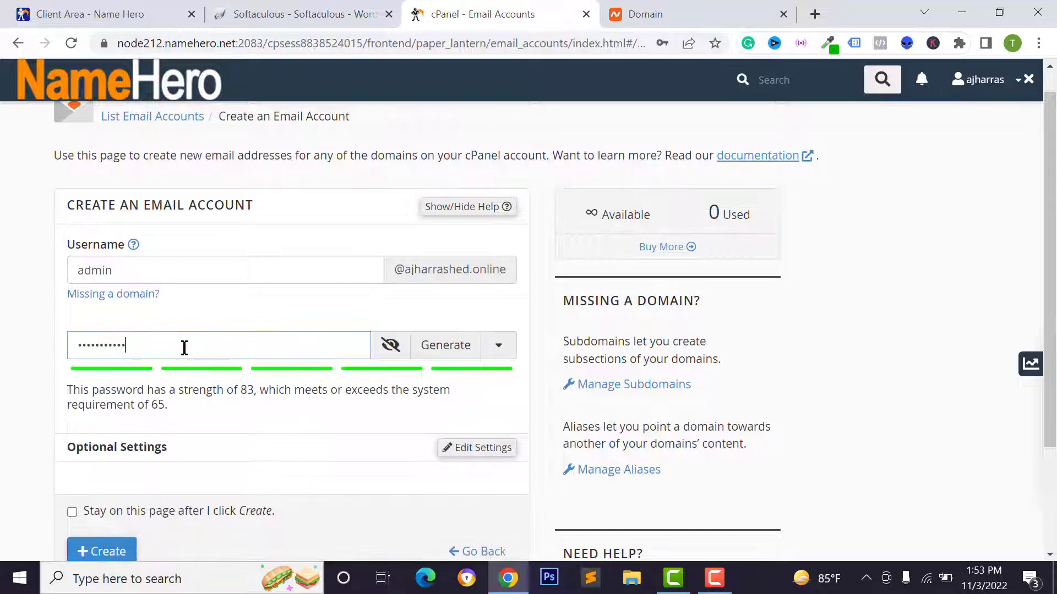
{"action": "scroll", "coordinate": [184, 348], "scroll_direction": "down", "scroll_amount": 3}
{"action": "left_click", "coordinate": [92, 414]}
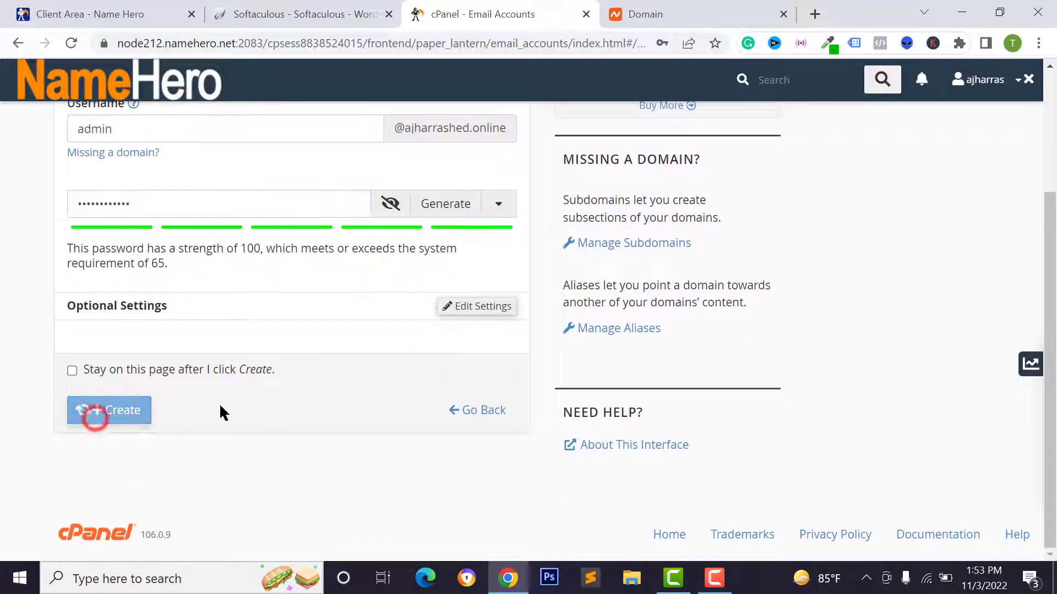
{"action": "left_click", "coordinate": [679, 279]}
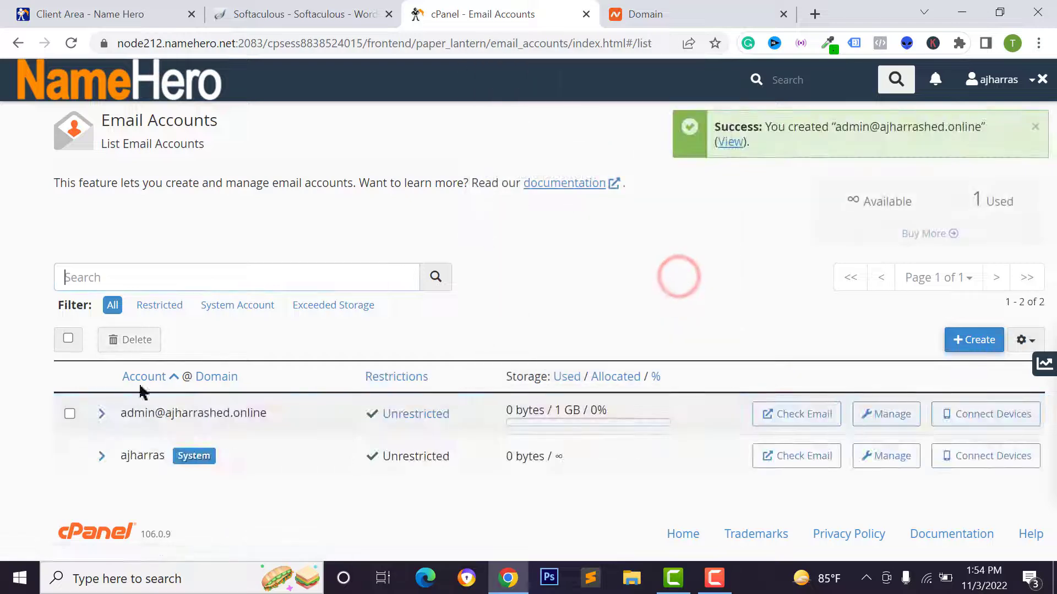
{"action": "left_click_drag", "start_coordinate": [118, 412], "coordinate": [260, 429]}
{"action": "right_click", "coordinate": [244, 425]}
{"action": "left_click", "coordinate": [294, 280]}
{"action": "left_click", "coordinate": [305, 15]}
{"action": "scroll", "coordinate": [757, 419], "scroll_direction": "down", "scroll_amount": 4}
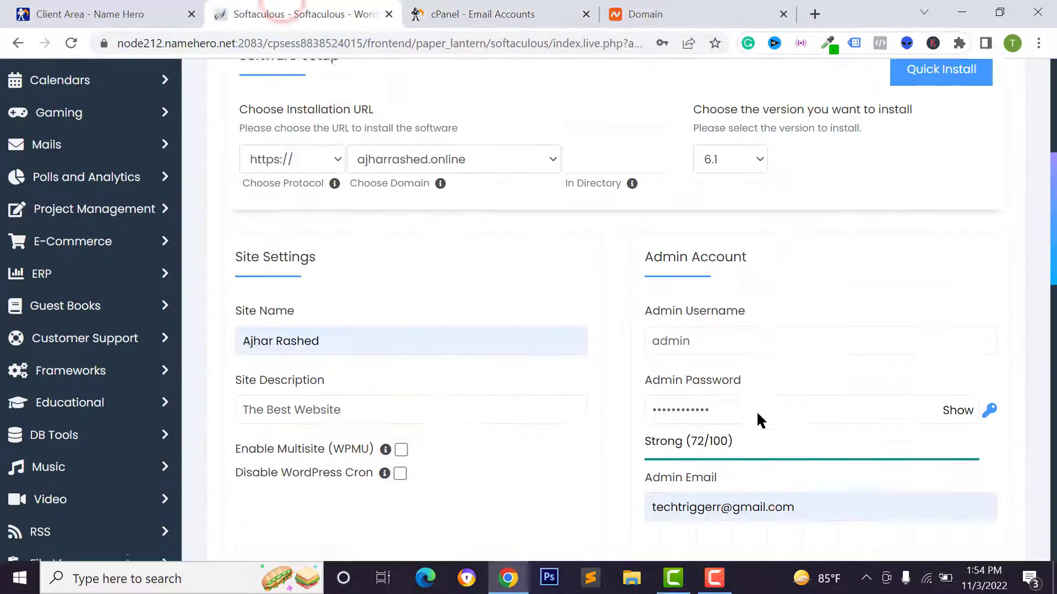
{"action": "left_click", "coordinate": [714, 317]}
{"action": "right_click", "coordinate": [714, 317]}
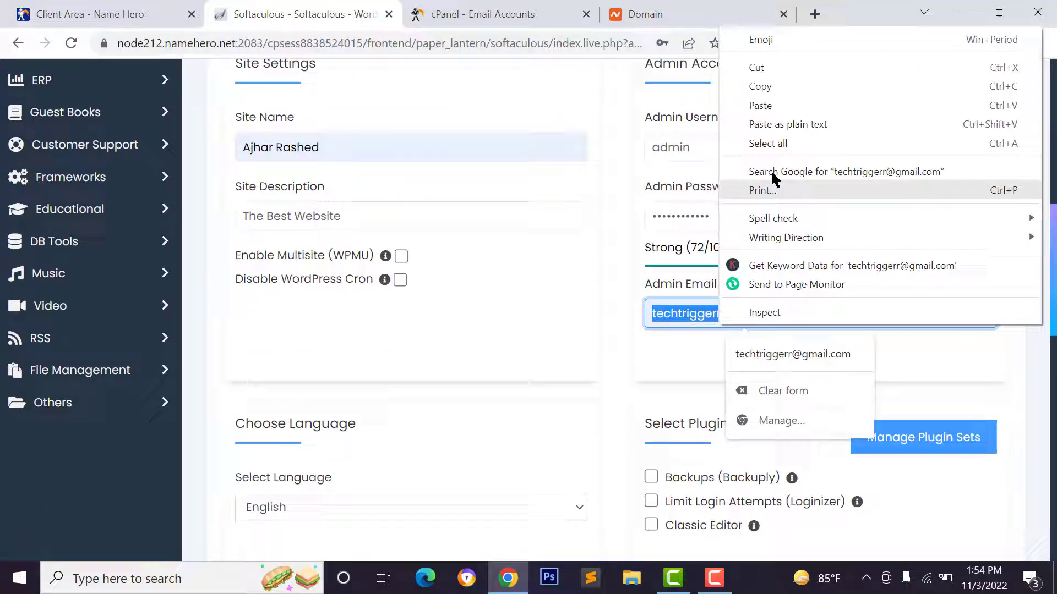
{"action": "left_click", "coordinate": [762, 104]}
{"action": "left_click_drag", "start_coordinate": [858, 318], "coordinate": [616, 338]}
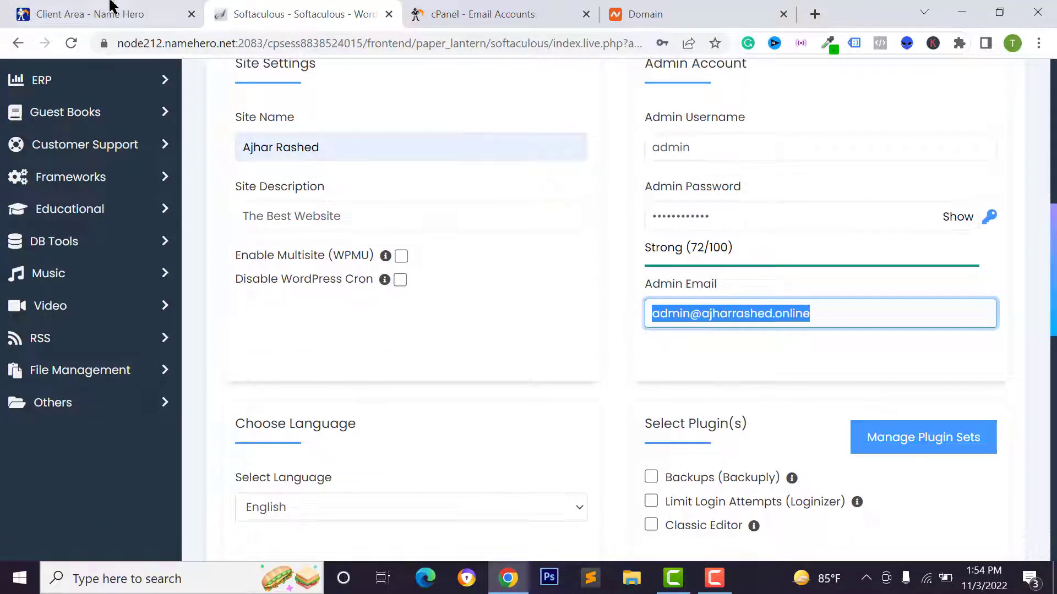
{"action": "left_click", "coordinate": [509, 12]}
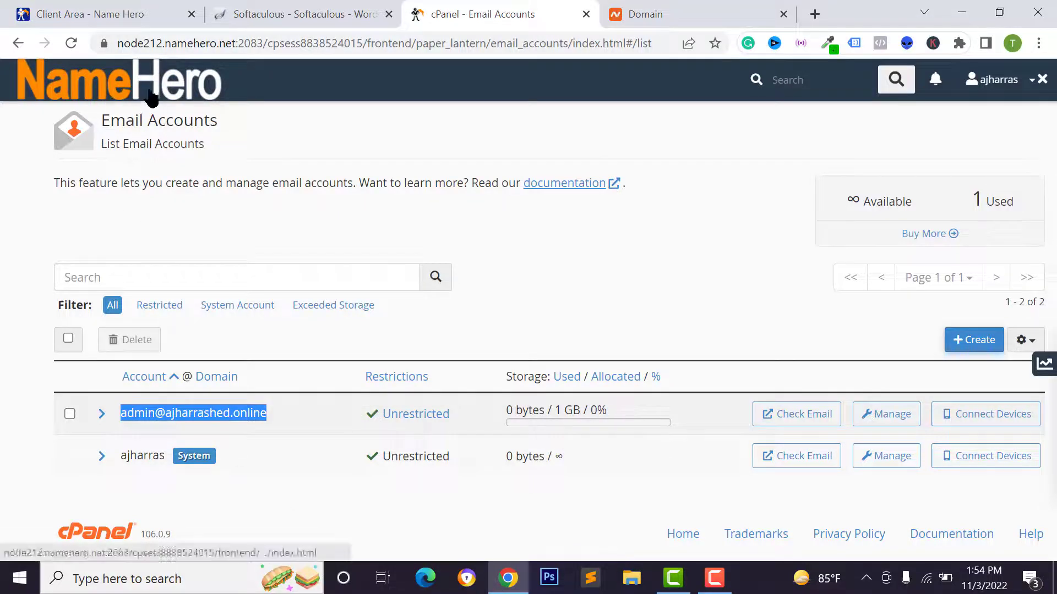
Go from the cPanel home page to Email Forwarders and begin adding a forwarder
{"action": "left_click", "coordinate": [176, 93]}
{"action": "scroll", "coordinate": [231, 201], "scroll_direction": "down", "scroll_amount": 5}
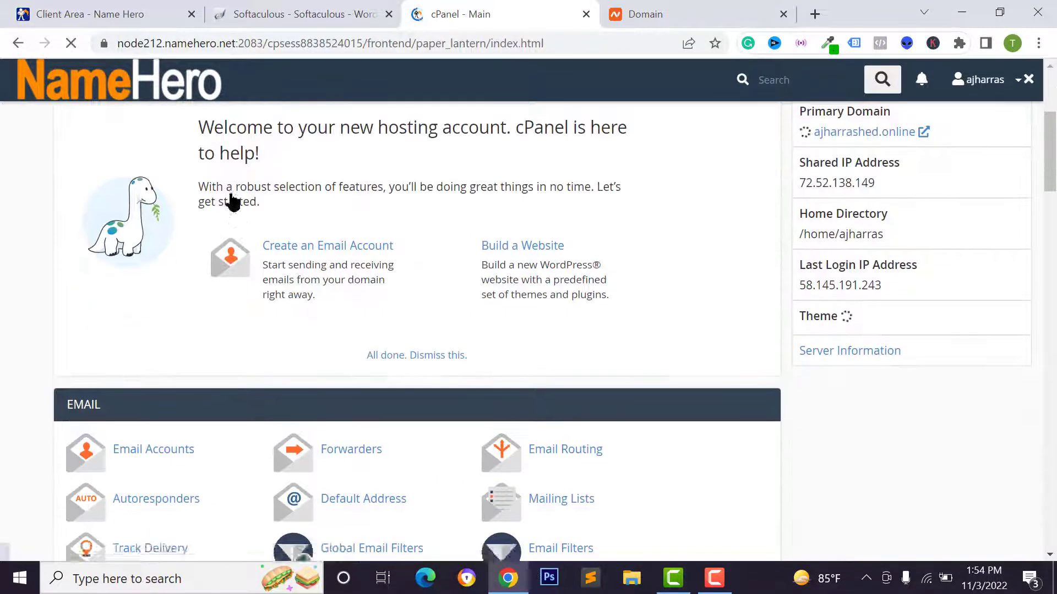
{"action": "scroll", "coordinate": [251, 247], "scroll_direction": "down", "scroll_amount": 3}
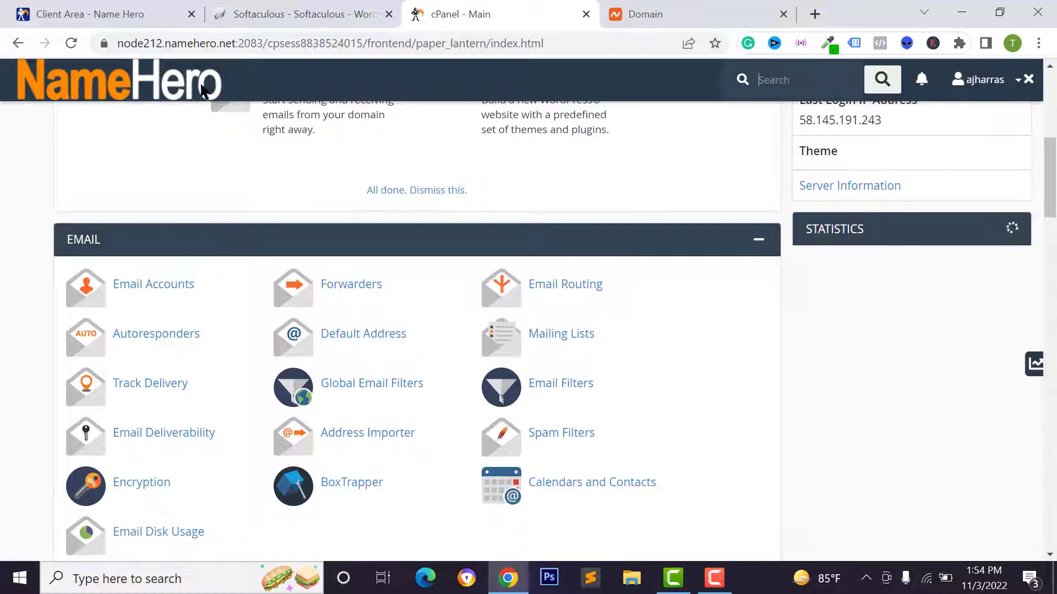
{"action": "left_click", "coordinate": [355, 286]}
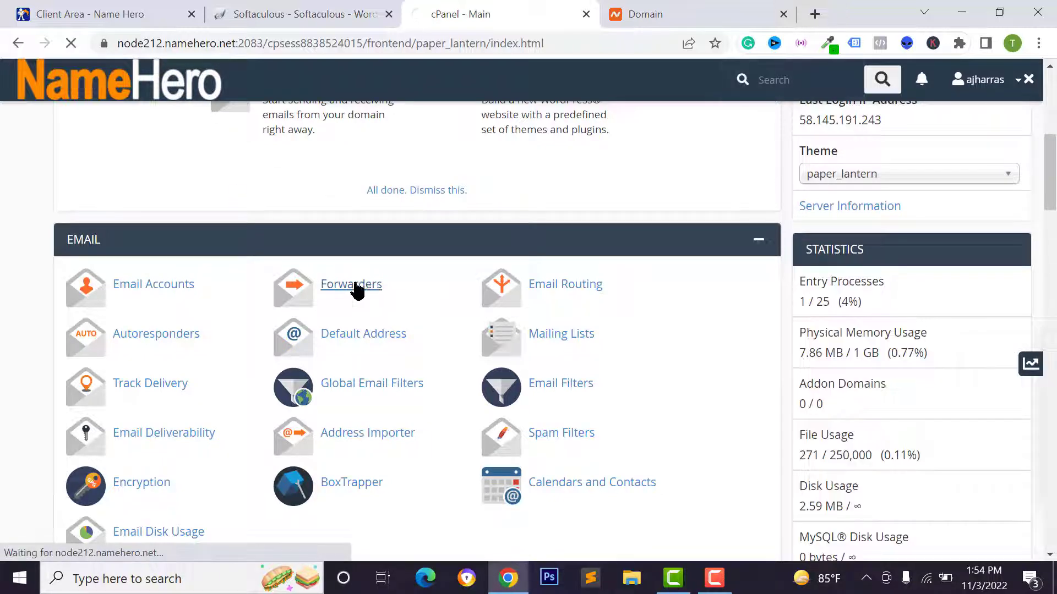
{"action": "scroll", "coordinate": [82, 234], "scroll_direction": "down", "scroll_amount": 1}
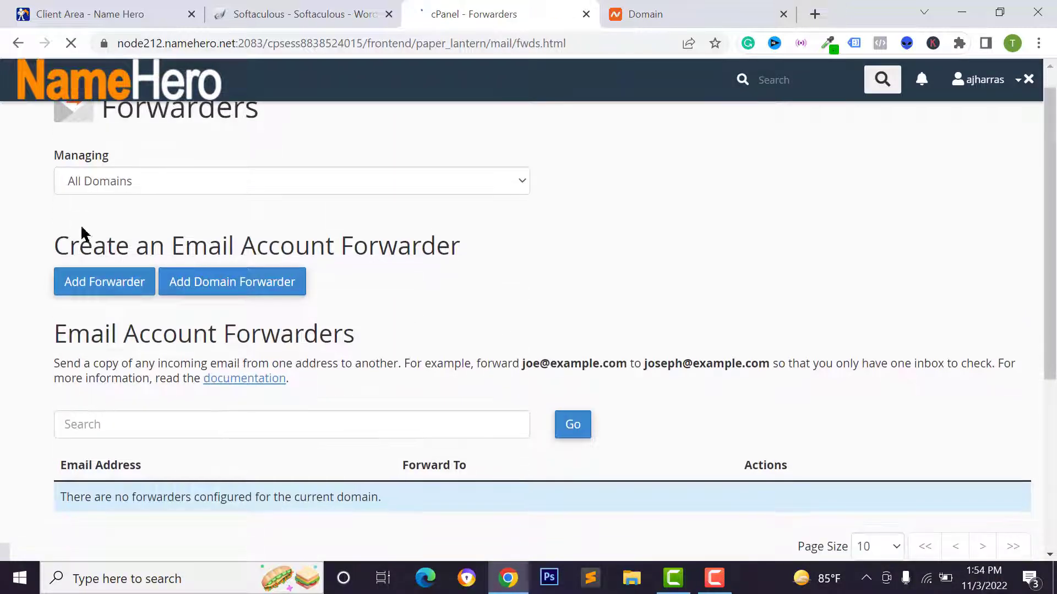
{"action": "left_click", "coordinate": [100, 283]}
{"action": "type", "text": "admin"}
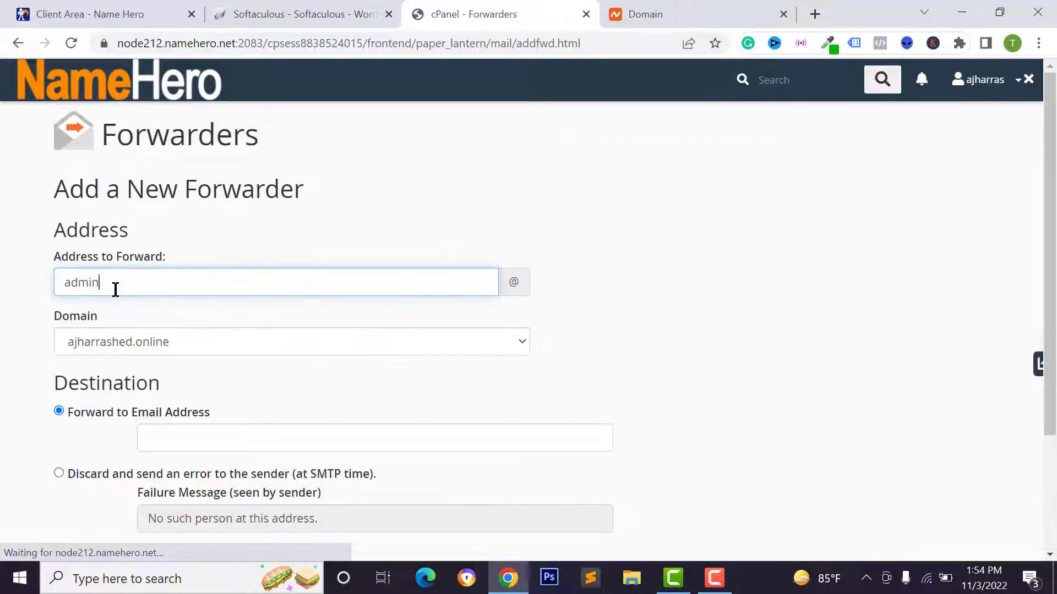
{"action": "scroll", "coordinate": [121, 314], "scroll_direction": "down", "scroll_amount": 1}
{"action": "left_click", "coordinate": [125, 317]}
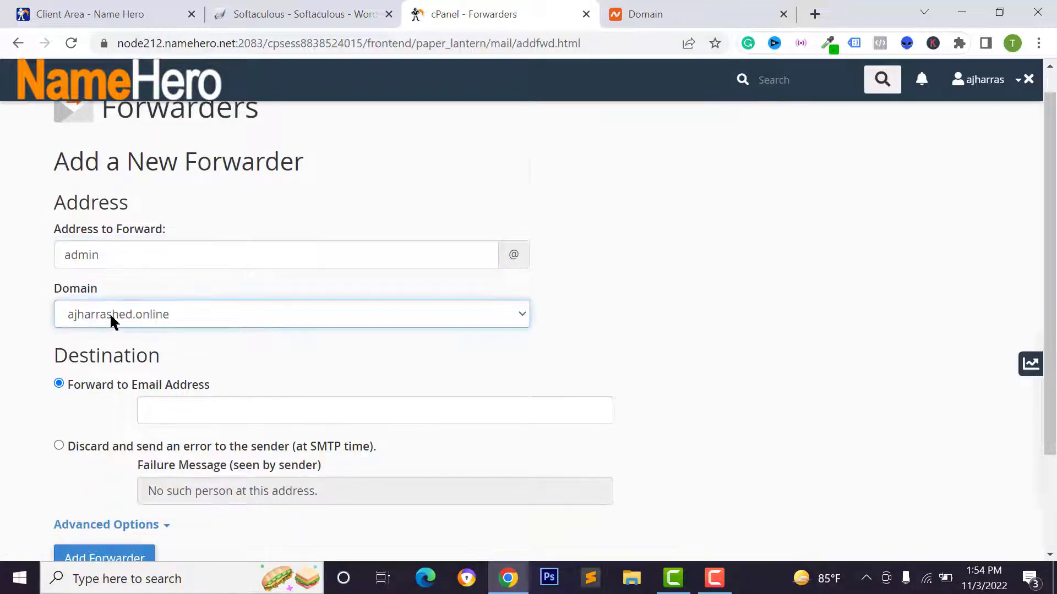
{"action": "scroll", "coordinate": [121, 318], "scroll_direction": "down", "scroll_amount": 2}
{"action": "left_click", "coordinate": [205, 334]}
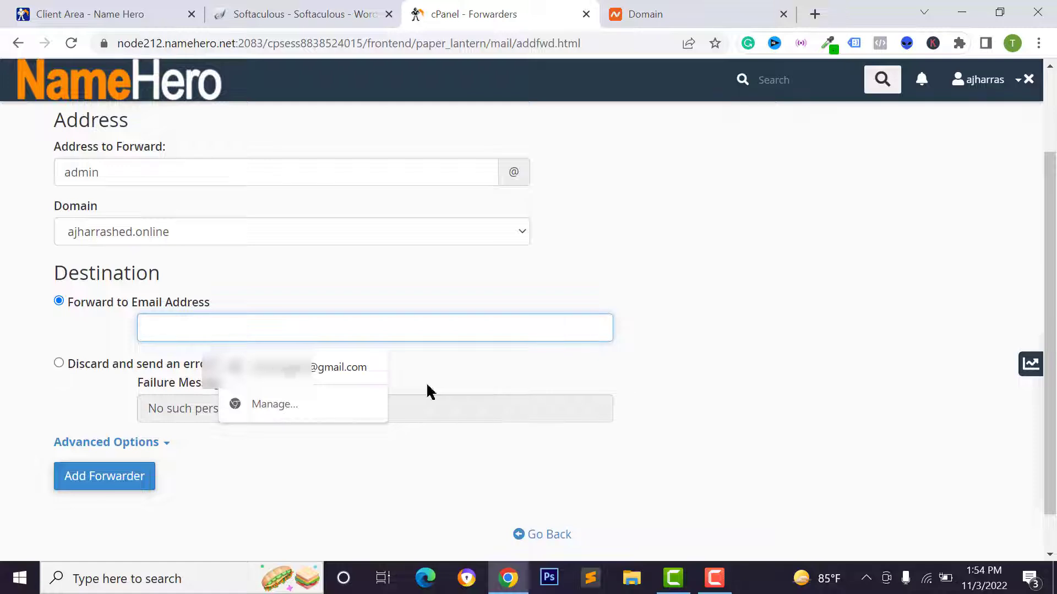
{"action": "left_click", "coordinate": [352, 367]}
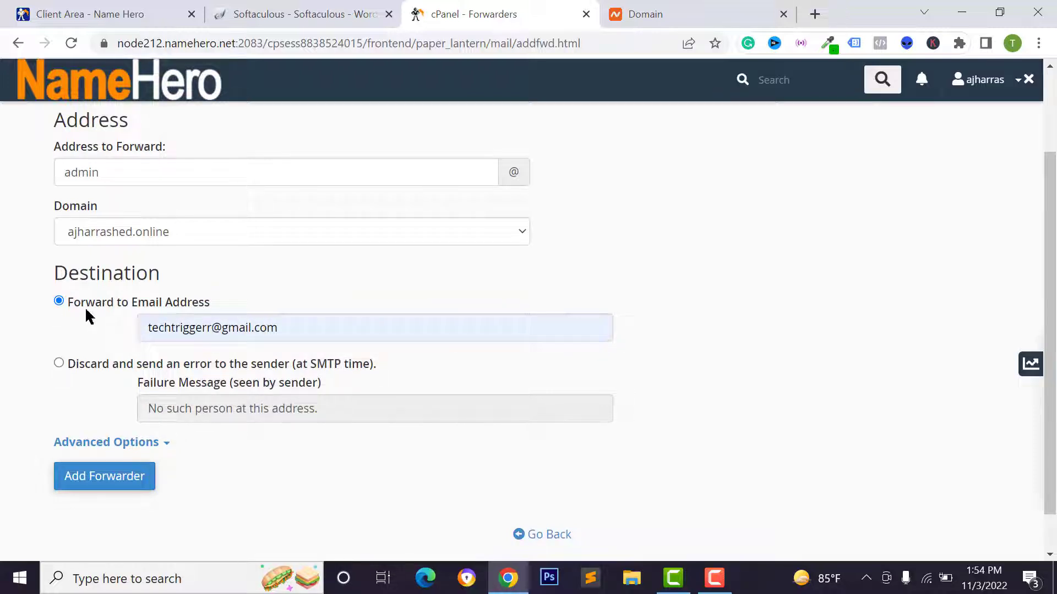
{"action": "left_click_drag", "start_coordinate": [152, 328], "coordinate": [297, 337]}
{"action": "left_click", "coordinate": [298, 337]}
{"action": "left_click", "coordinate": [262, 307]}
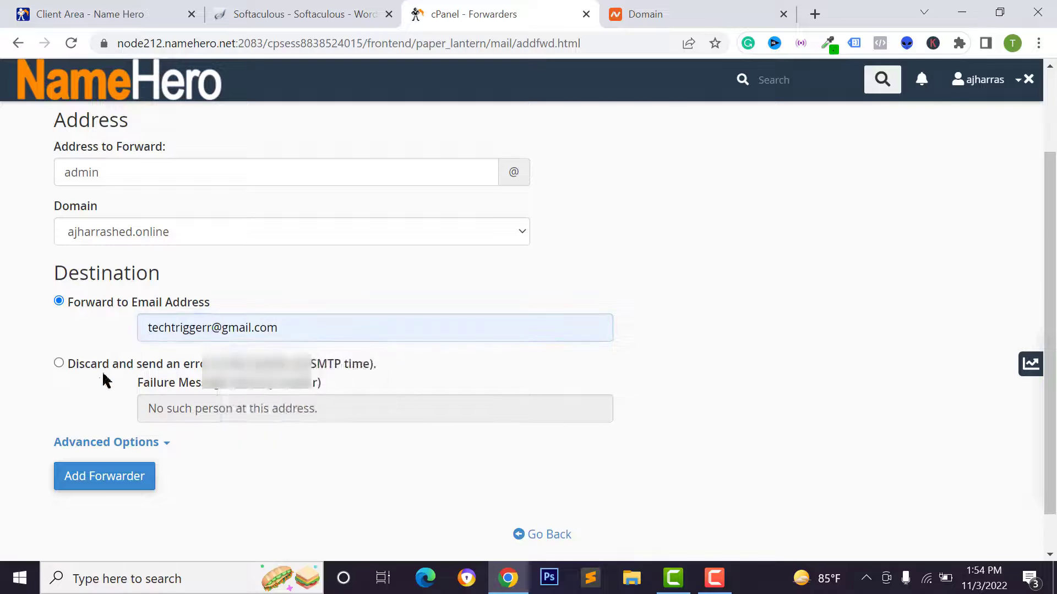
{"action": "left_click", "coordinate": [114, 482]}
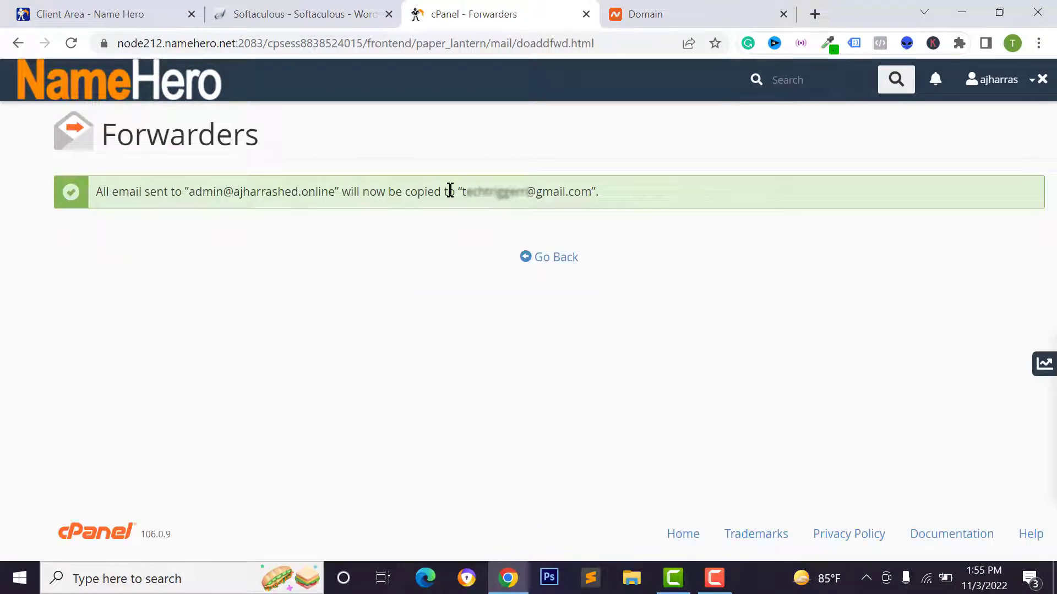
{"action": "left_click_drag", "start_coordinate": [462, 192], "coordinate": [580, 196]}
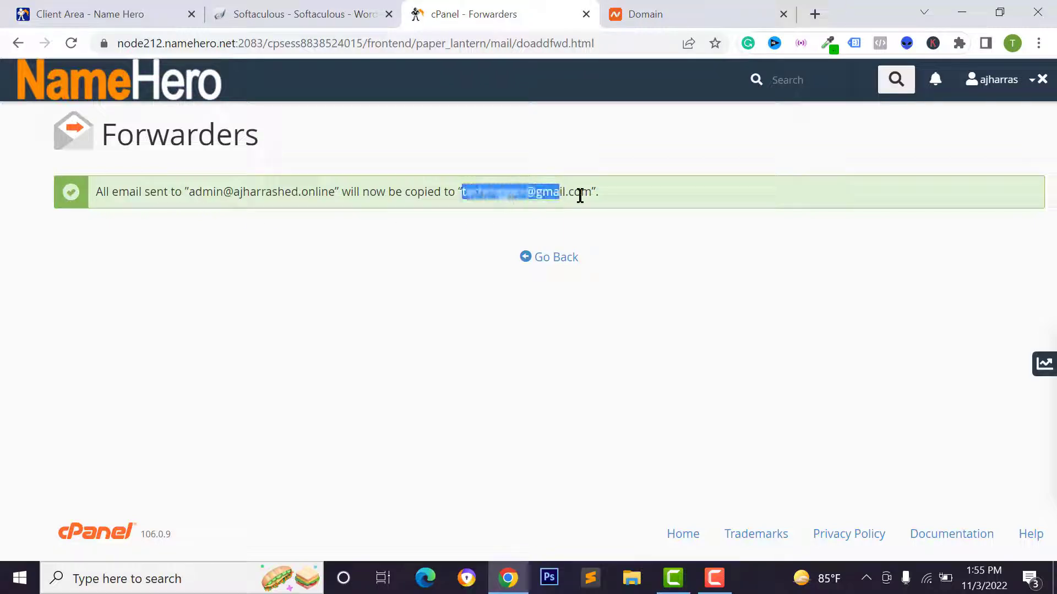
{"action": "left_click", "coordinate": [311, 14]}
{"action": "scroll", "coordinate": [774, 222], "scroll_direction": "down", "scroll_amount": 15}
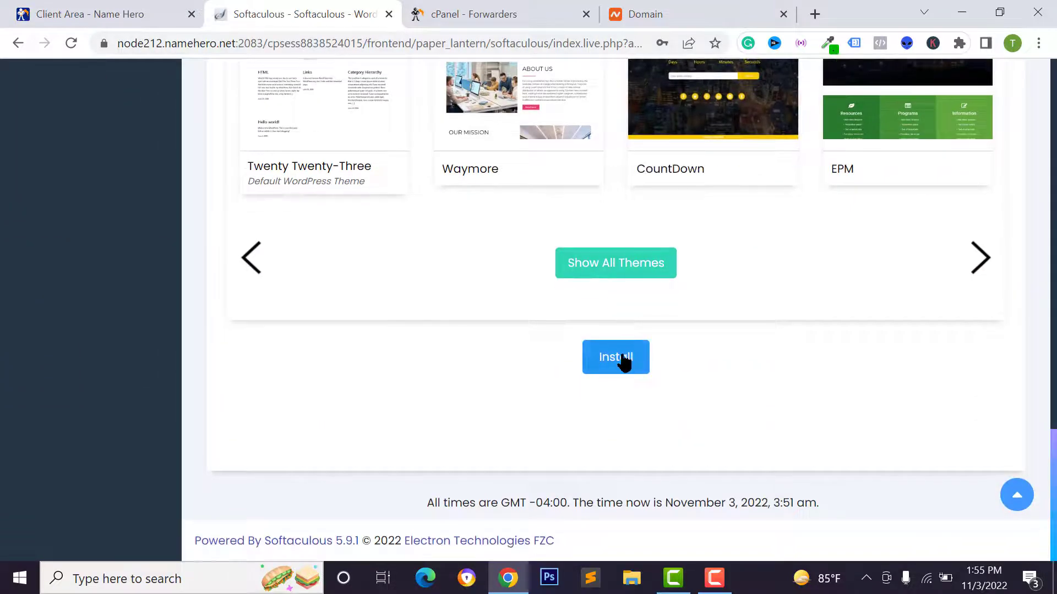
Install WordPress on ajharrashed.online, skip saving the password, and open the new site
{"action": "left_click", "coordinate": [623, 363]}
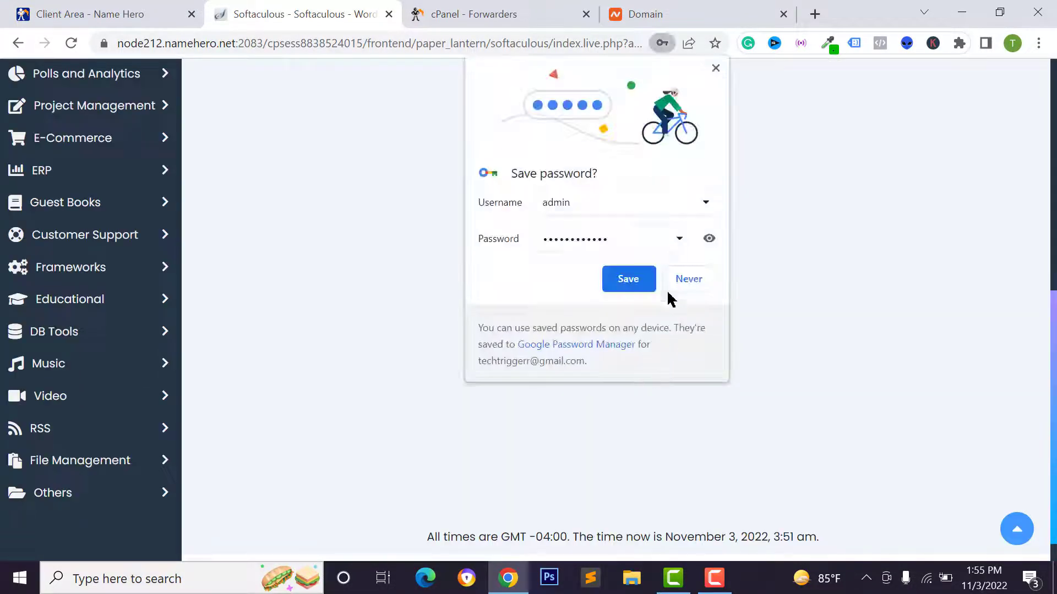
{"action": "left_click", "coordinate": [672, 287]}
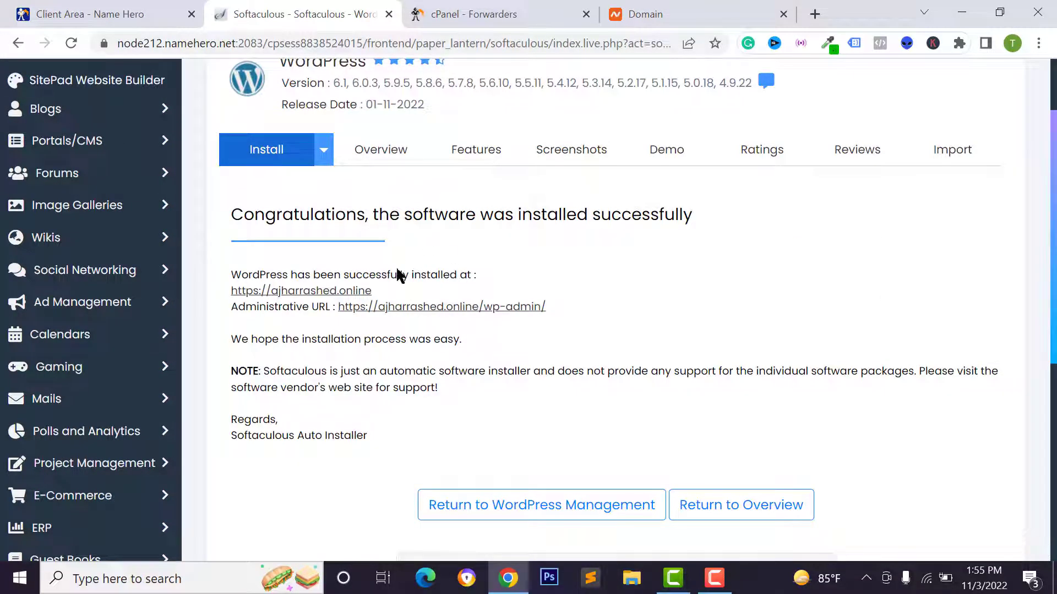
{"action": "scroll", "coordinate": [387, 259], "scroll_direction": "down", "scroll_amount": 2}
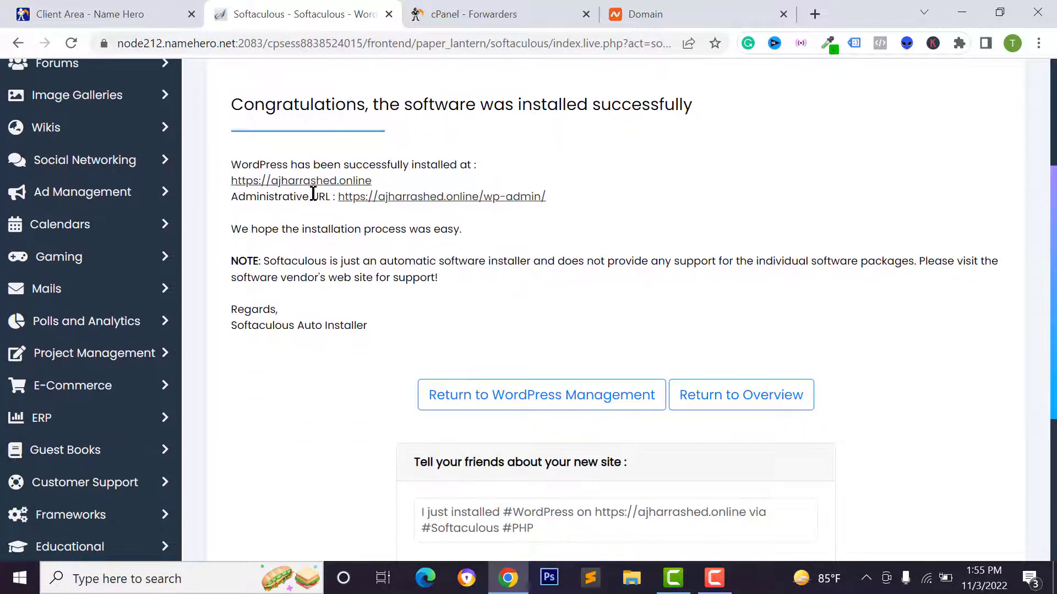
{"action": "scroll", "coordinate": [452, 230], "scroll_direction": "up", "scroll_amount": 3}
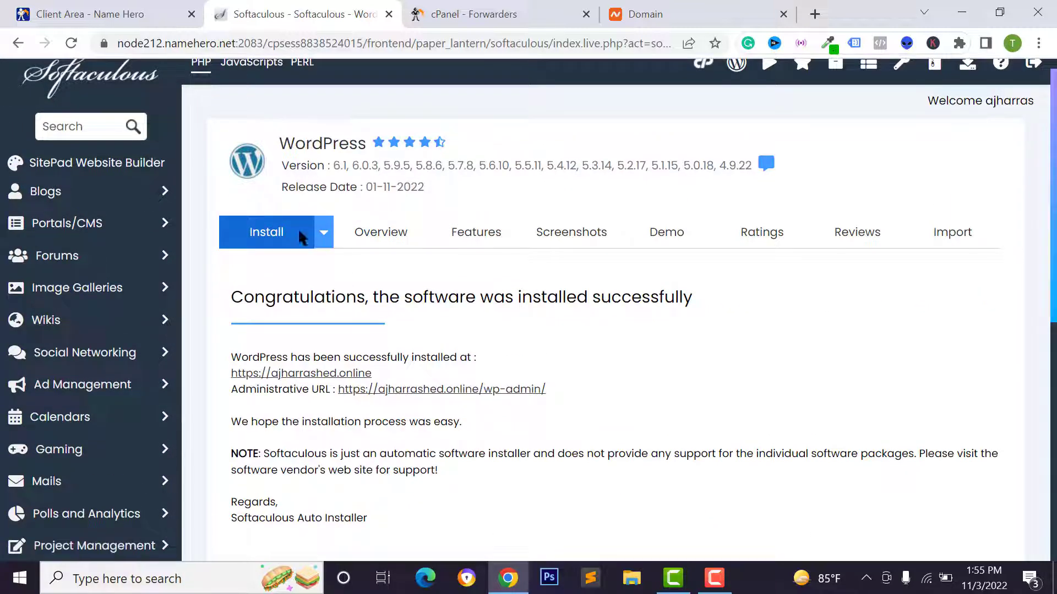
{"action": "left_click", "coordinate": [308, 374]}
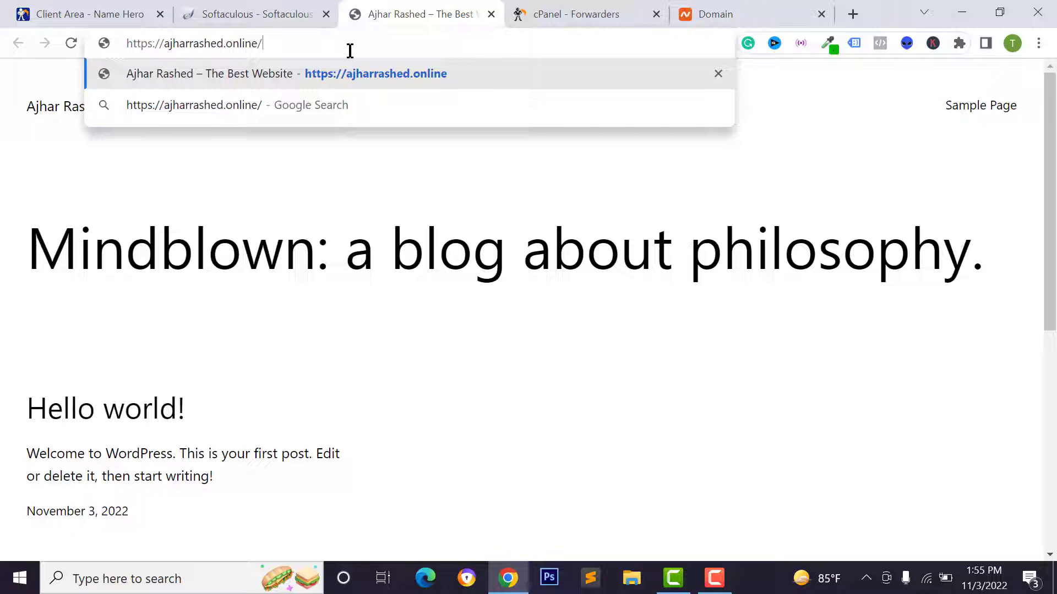
Log in to the ajharrashed.online wp-admin dashboard as admin without saving the password
{"action": "type", "text": "wp-"}
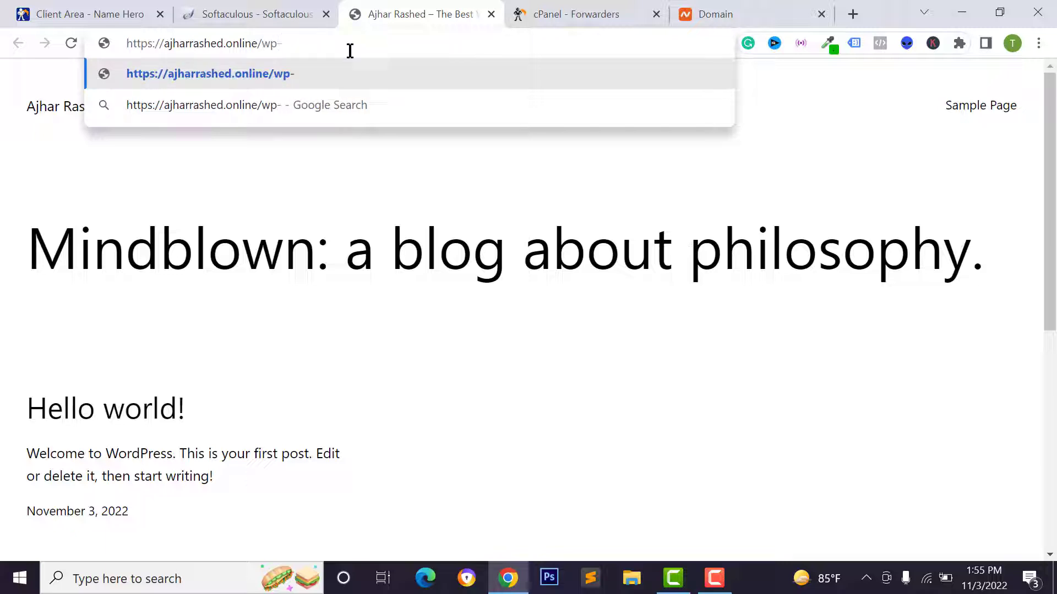
{"action": "type", "text": "admin"}
{"action": "key", "text": "Return"}
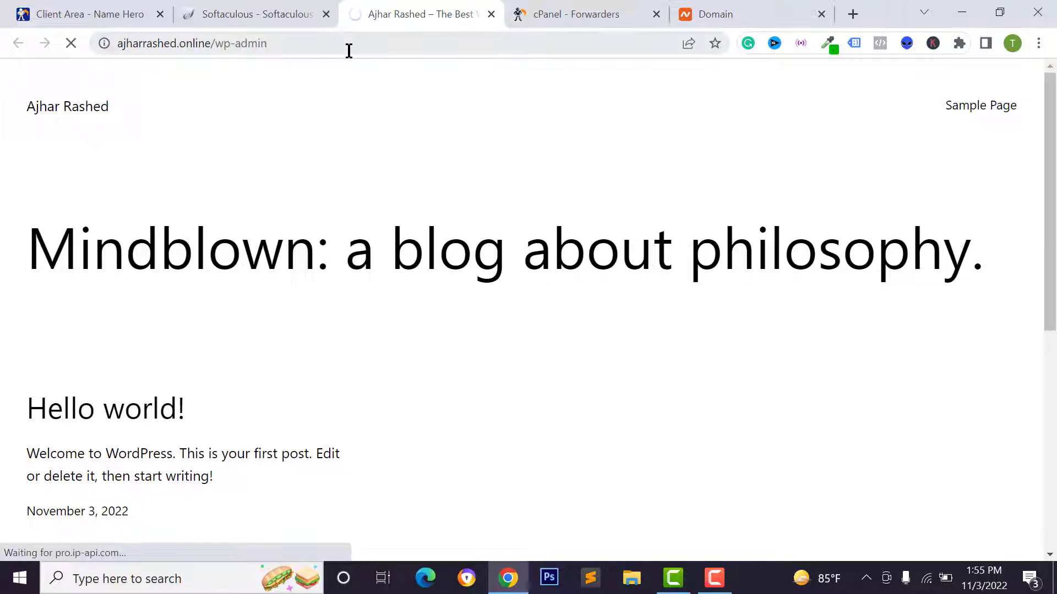
{"action": "left_click", "coordinate": [348, 51]}
{"action": "left_click", "coordinate": [472, 270]}
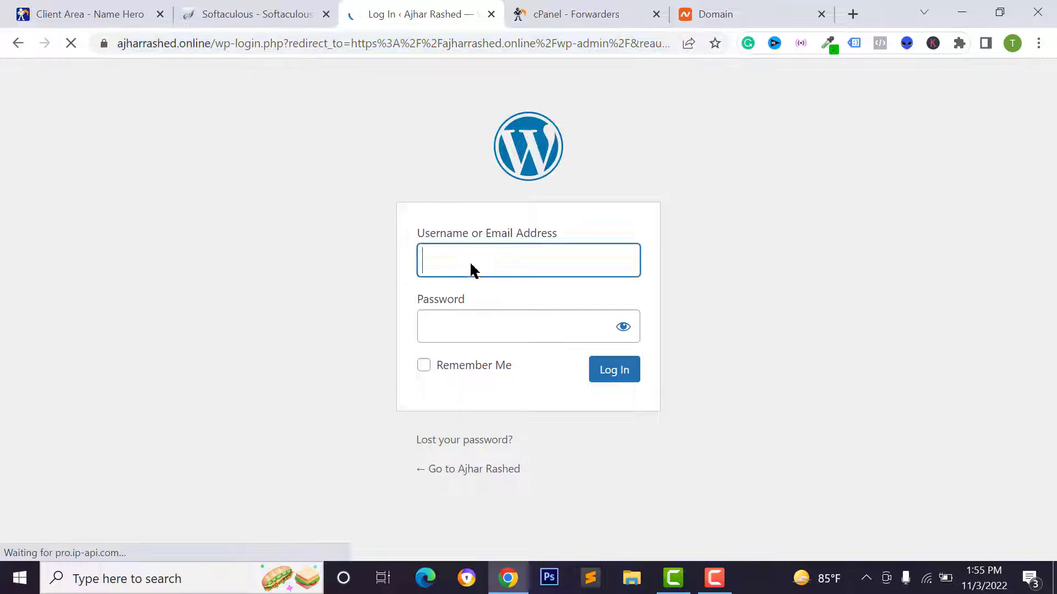
{"action": "type", "text": "admin"}
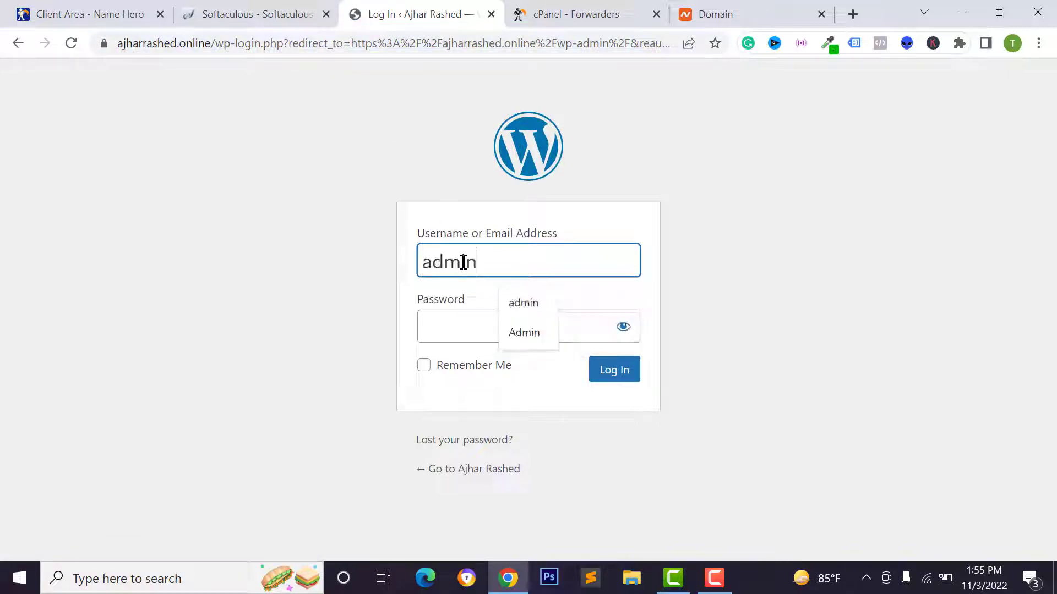
{"action": "key", "text": "Tab"}
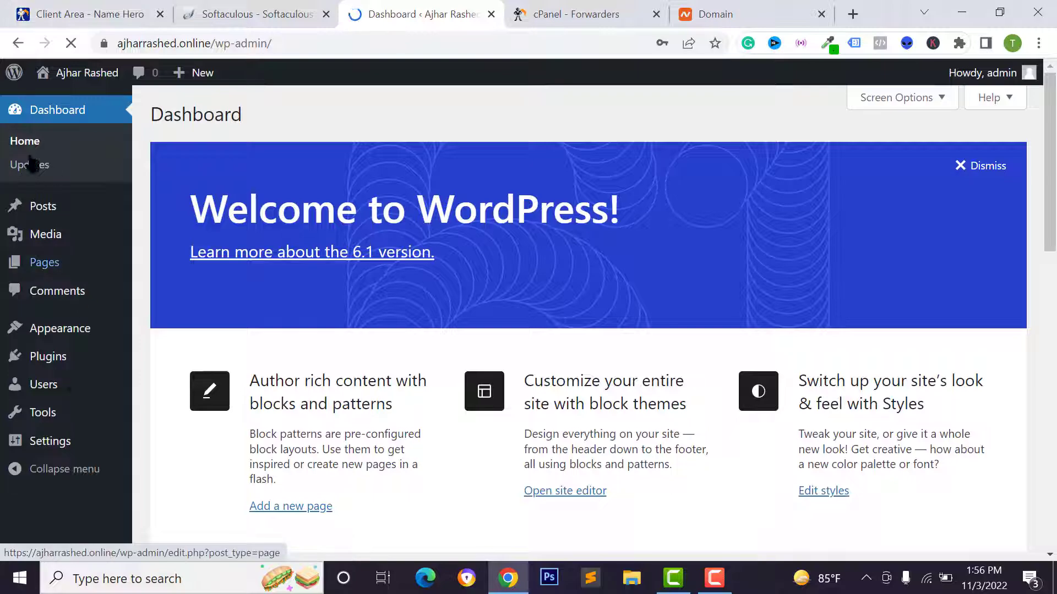
{"action": "scroll", "coordinate": [99, 295], "scroll_direction": "down", "scroll_amount": 4}
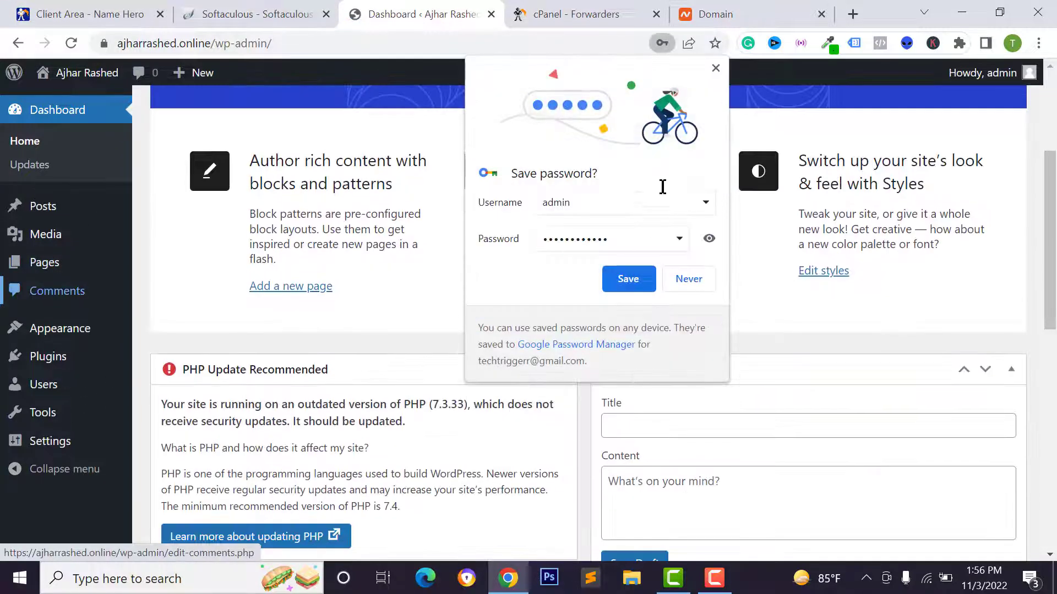
{"action": "left_click", "coordinate": [686, 279]}
{"action": "scroll", "coordinate": [85, 242], "scroll_direction": "up", "scroll_amount": 4}
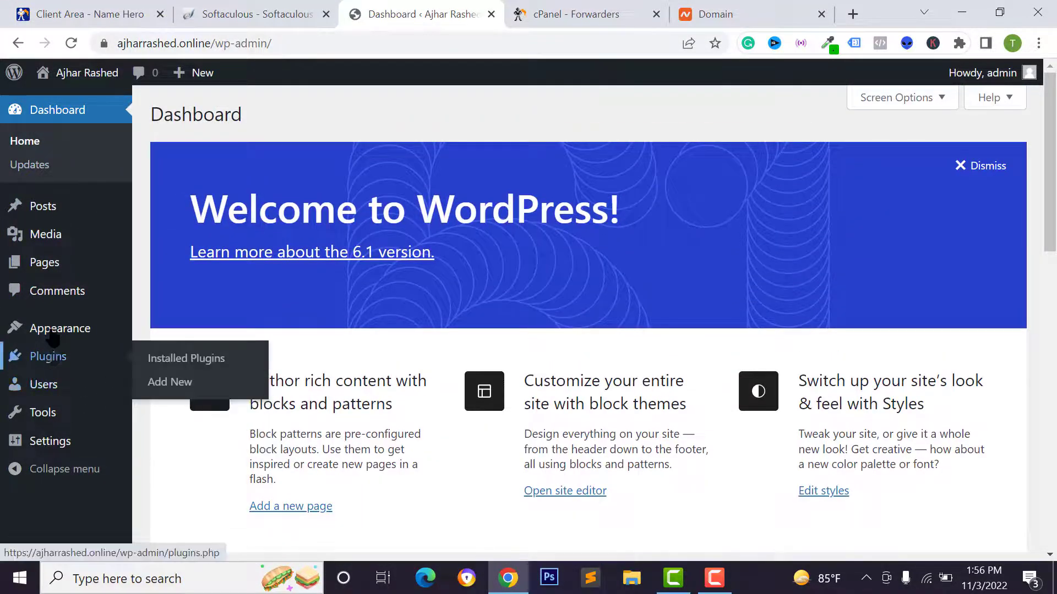
{"action": "mouse_move", "coordinate": [55, 330]}
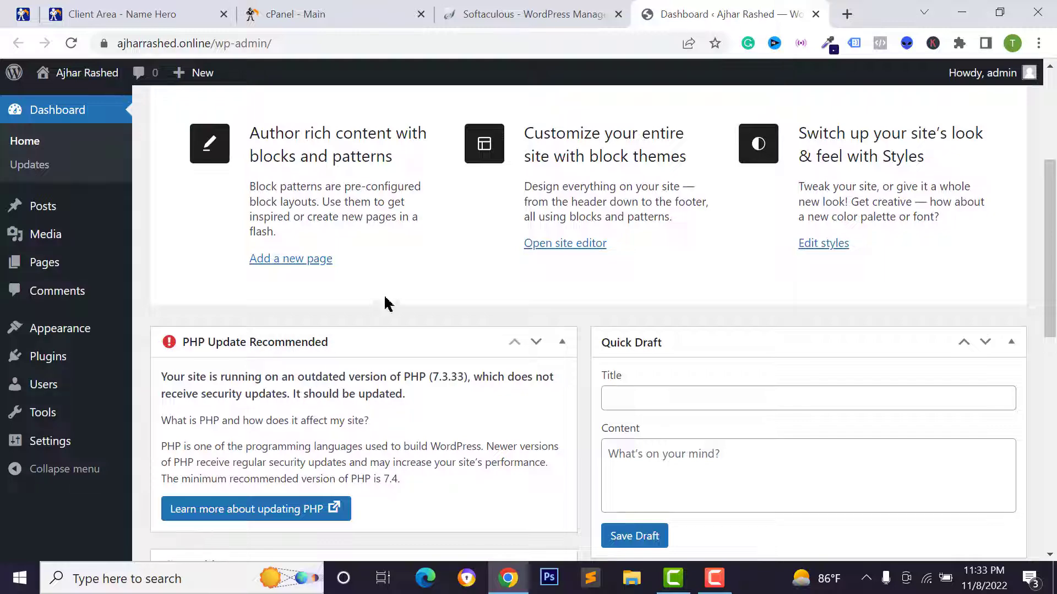
{"action": "left_click", "coordinate": [358, 7]}
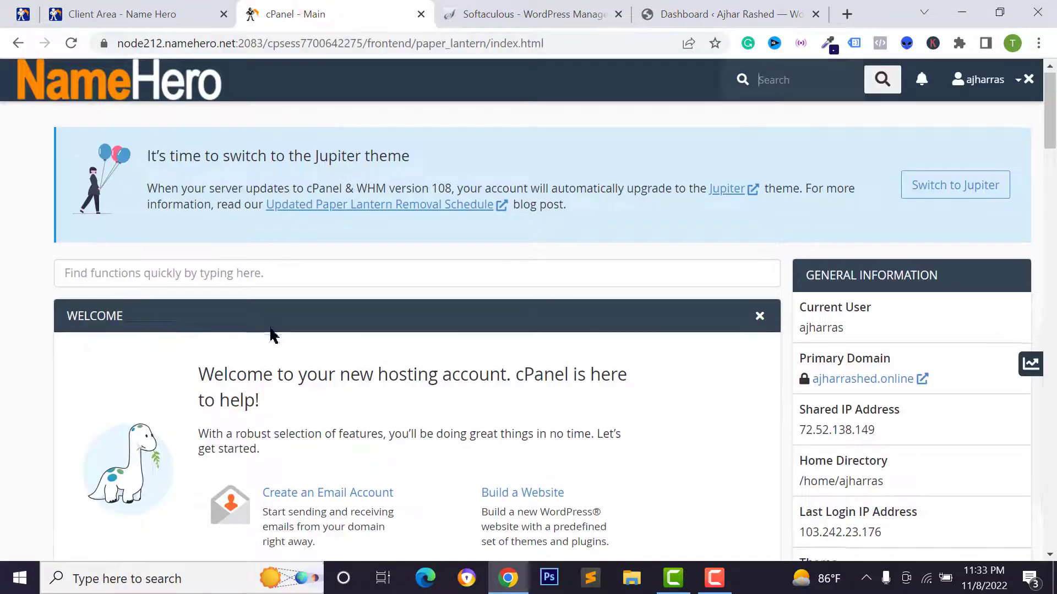
Set PHP 8.1 as the current version in cPanel's Select PHP Version page
{"action": "scroll", "coordinate": [265, 325], "scroll_direction": "down", "scroll_amount": 6}
{"action": "scroll", "coordinate": [258, 316], "scroll_direction": "down", "scroll_amount": 20}
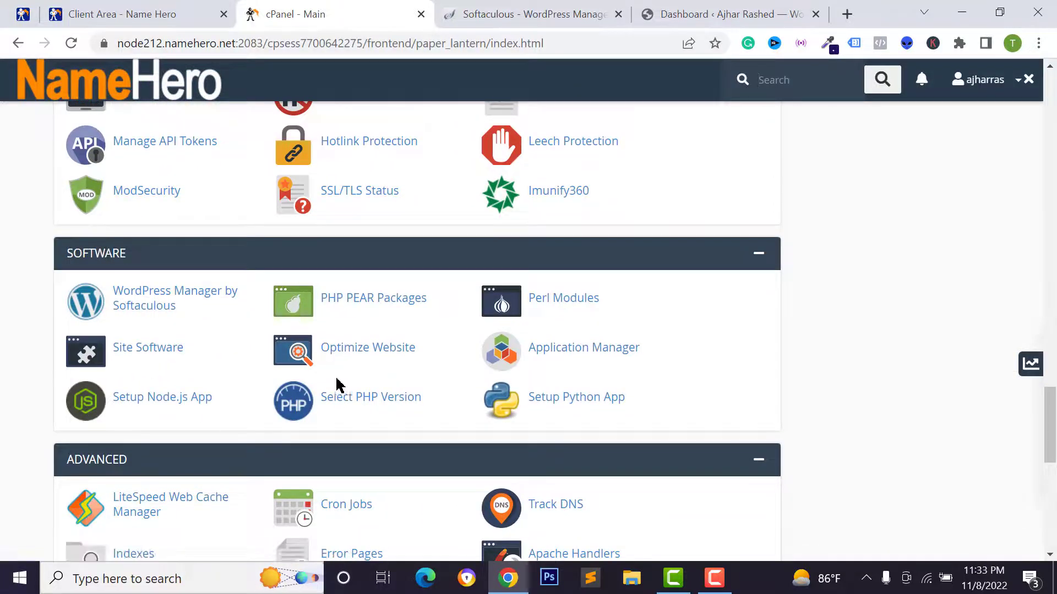
{"action": "left_click", "coordinate": [366, 397]}
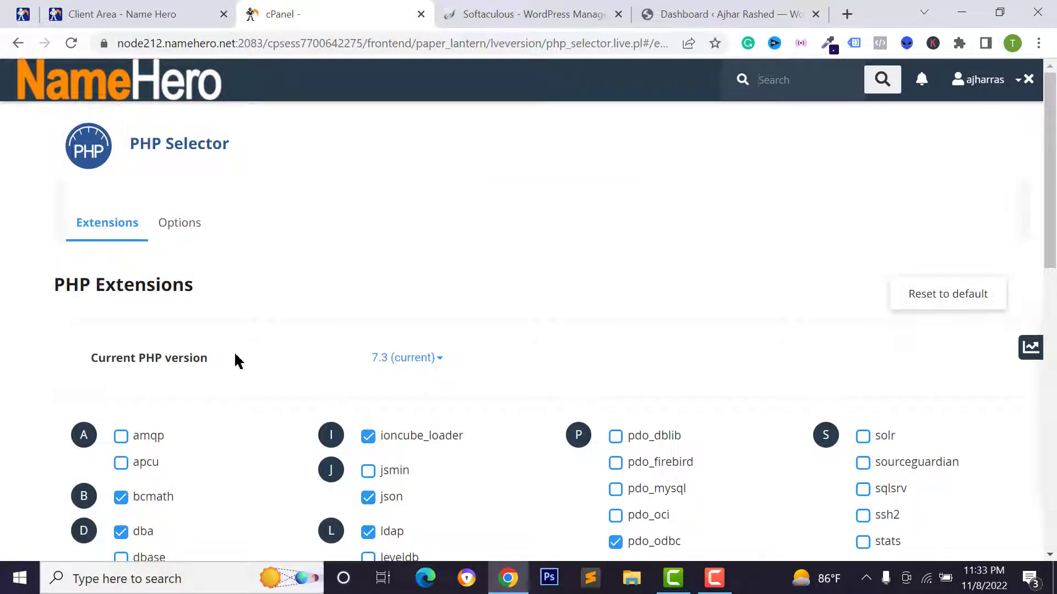
{"action": "left_click", "coordinate": [395, 359]}
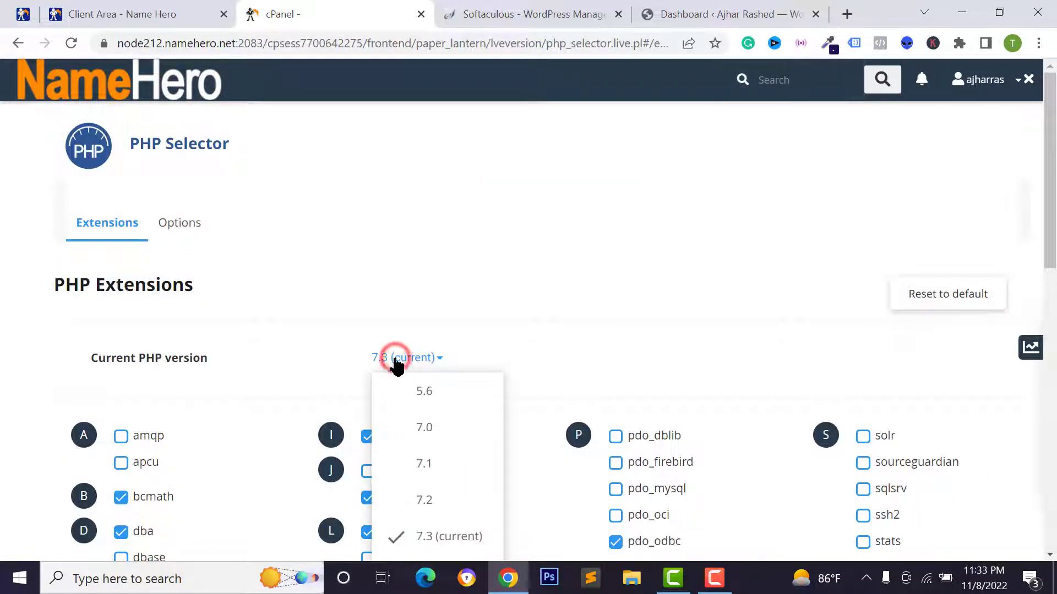
{"action": "scroll", "coordinate": [421, 371], "scroll_direction": "down", "scroll_amount": 4}
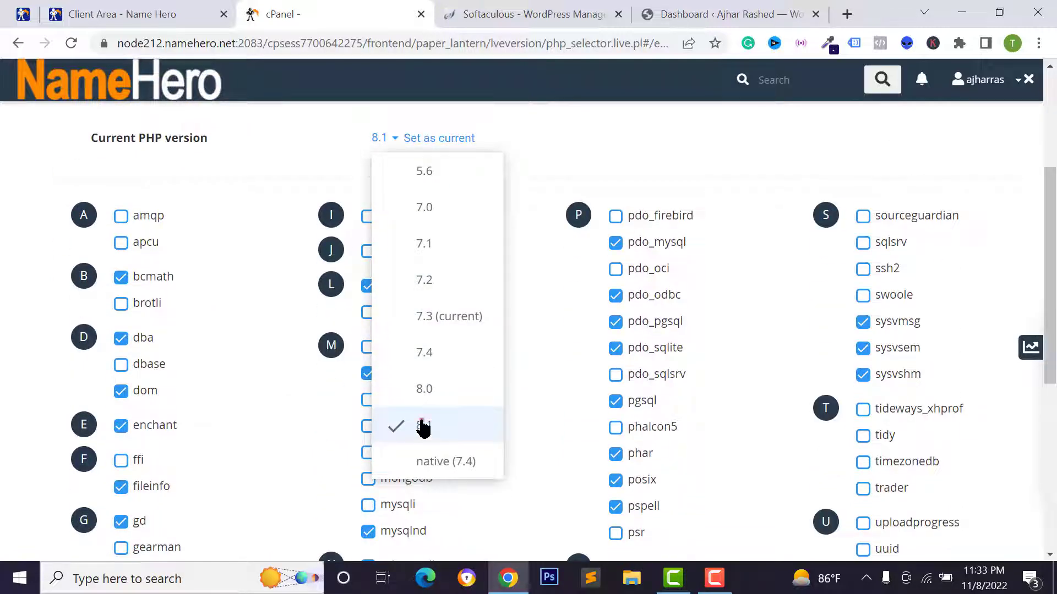
{"action": "left_click", "coordinate": [422, 427]}
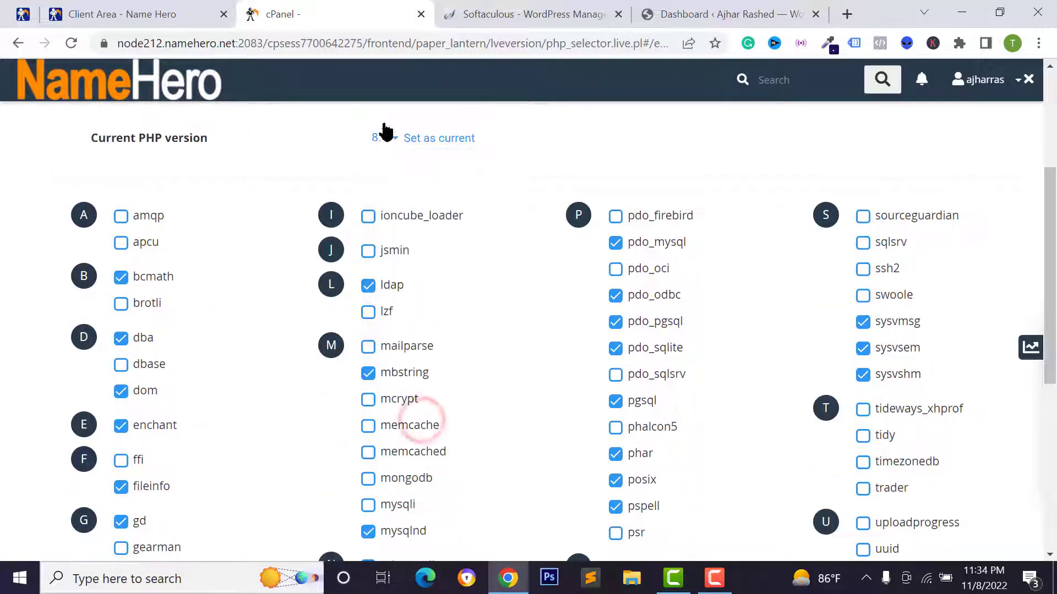
{"action": "left_click", "coordinate": [441, 140]}
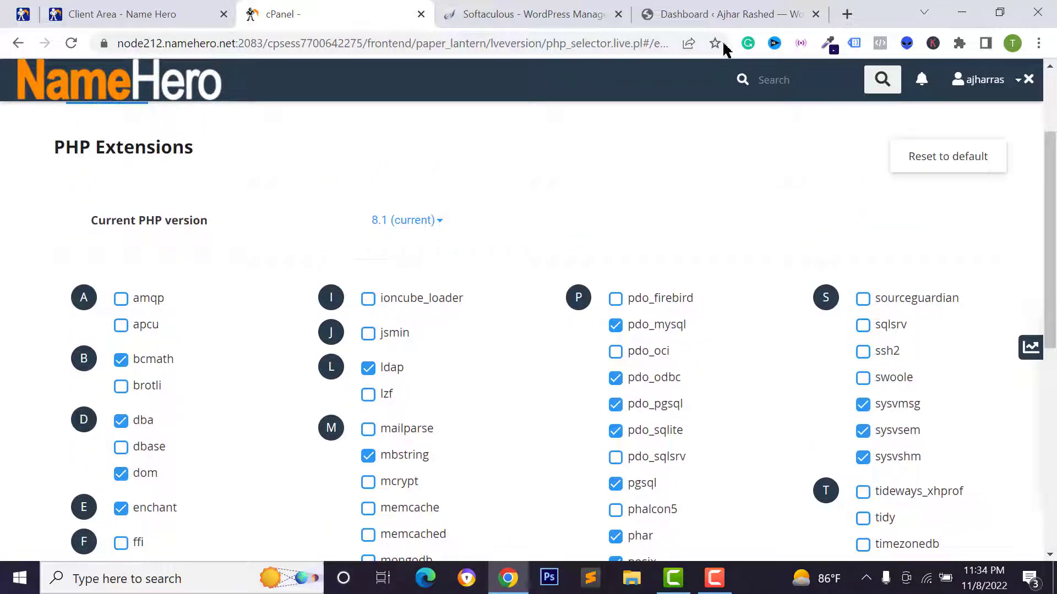
{"action": "left_click", "coordinate": [737, 11]}
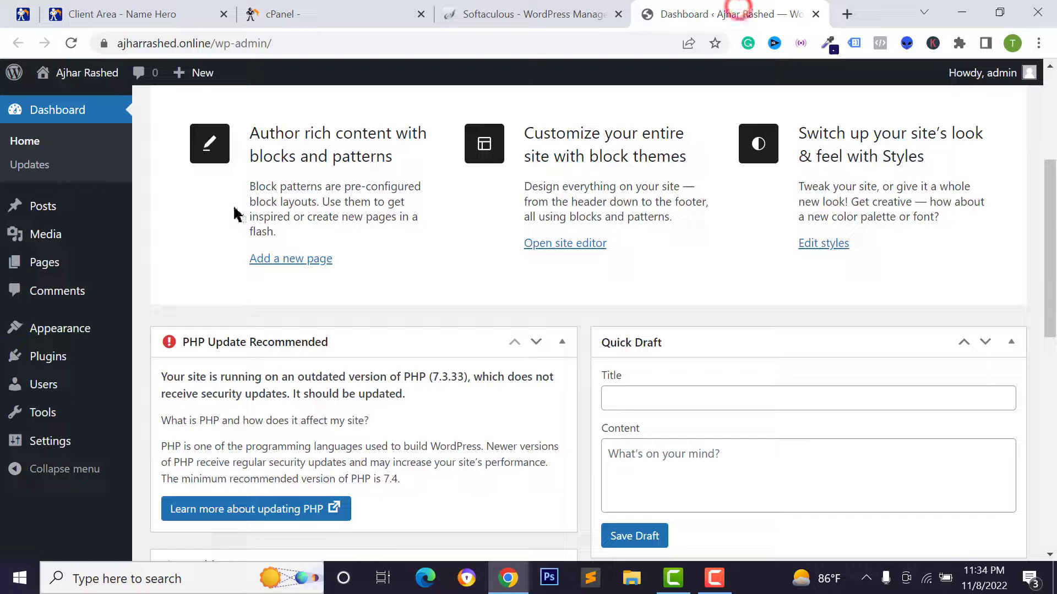
Reload the WordPress dashboard, view the 'Mindblown' front page, then the NameHero homepage
{"action": "left_click", "coordinate": [72, 43]}
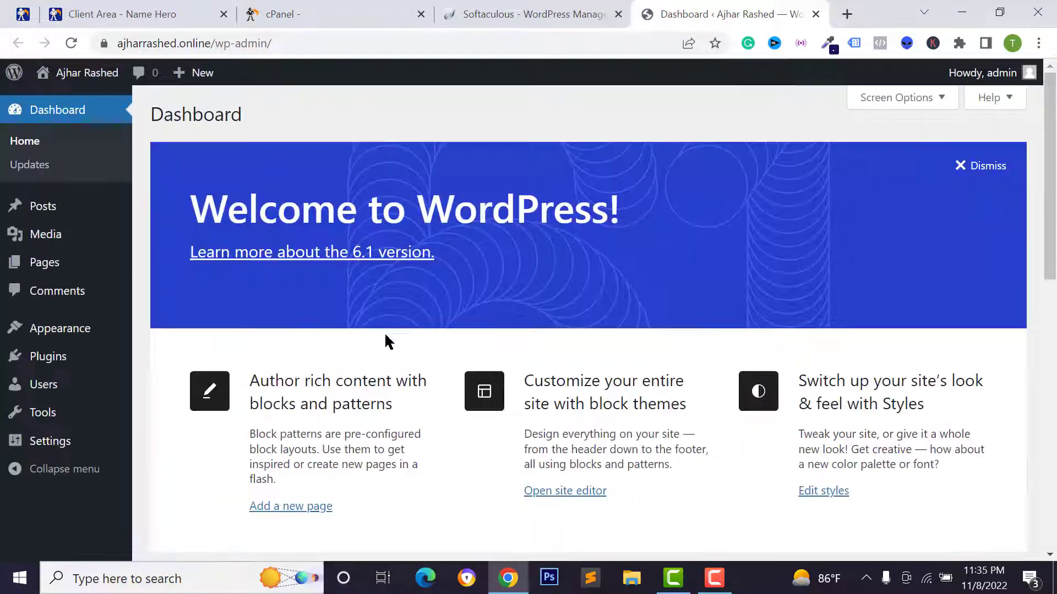
{"action": "scroll", "coordinate": [163, 378], "scroll_direction": "down", "scroll_amount": 1}
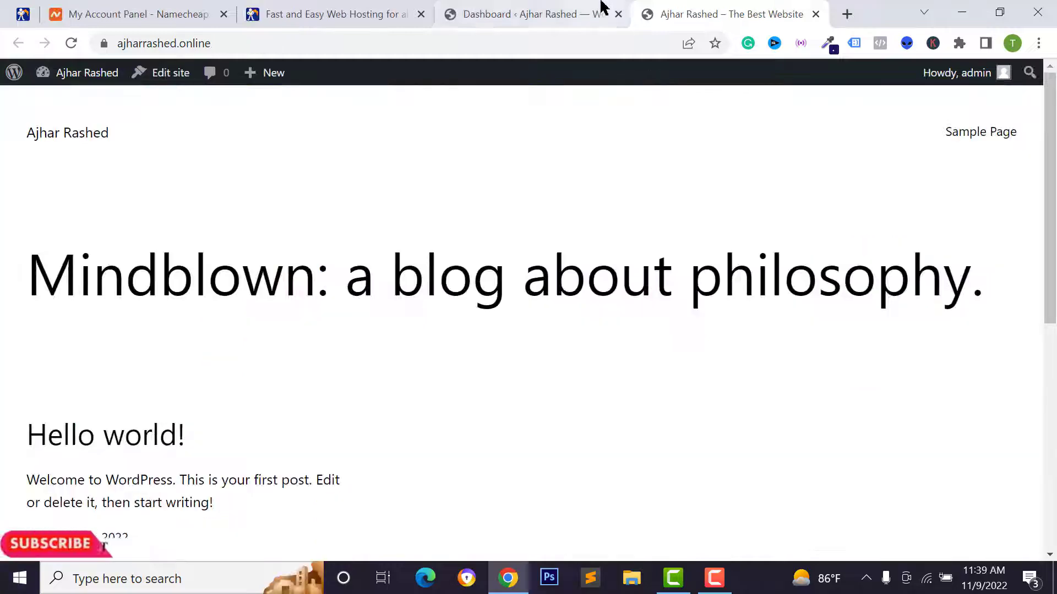
{"action": "left_click", "coordinate": [601, 9]}
{"action": "left_click", "coordinate": [694, 12]}
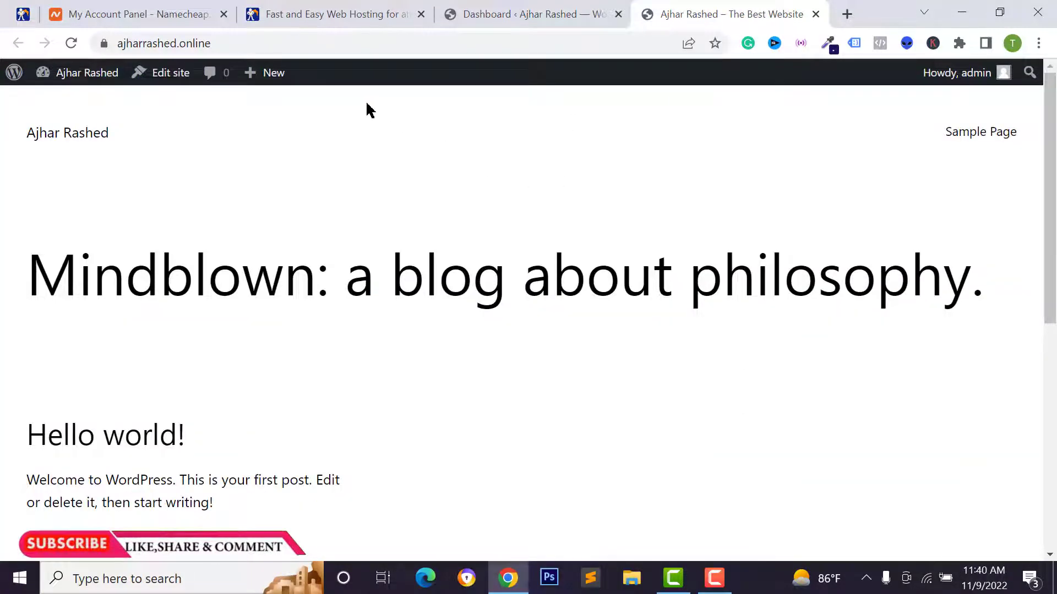
{"action": "left_click", "coordinate": [317, 16]}
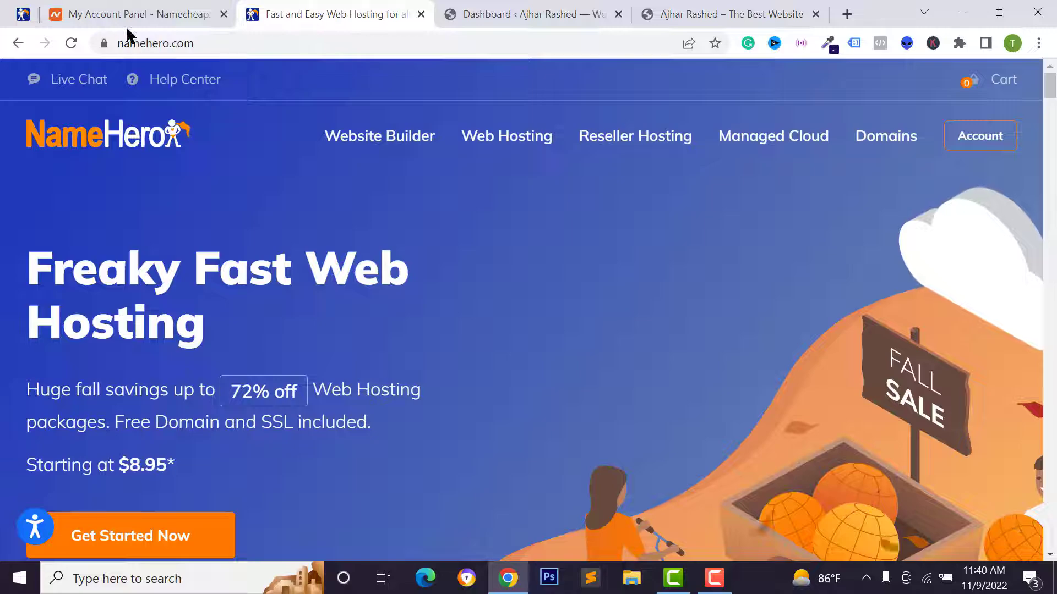